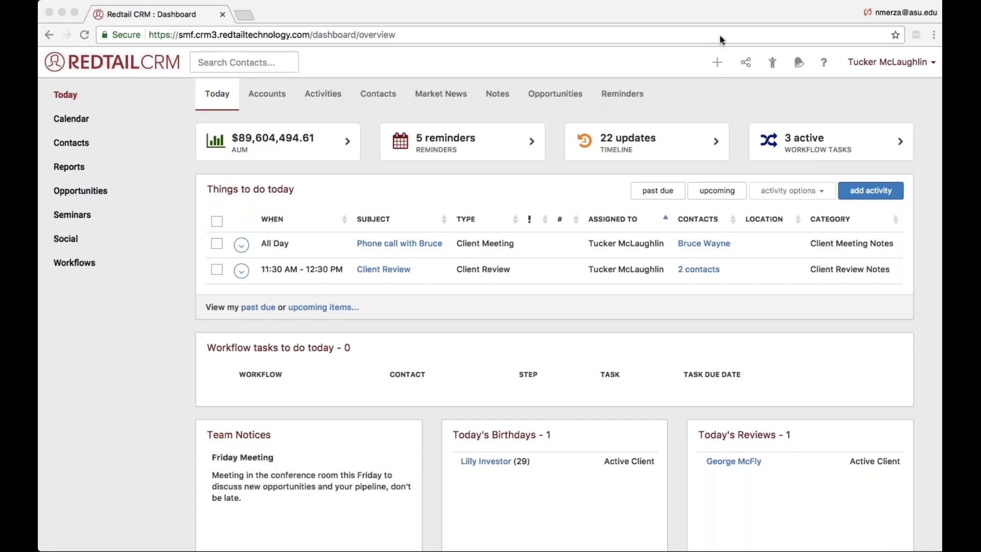
# Step: Open the recently viewed record of the Active Client in Senior Operations at Ocean's 11, Inc
pyautogui.click(774, 60)
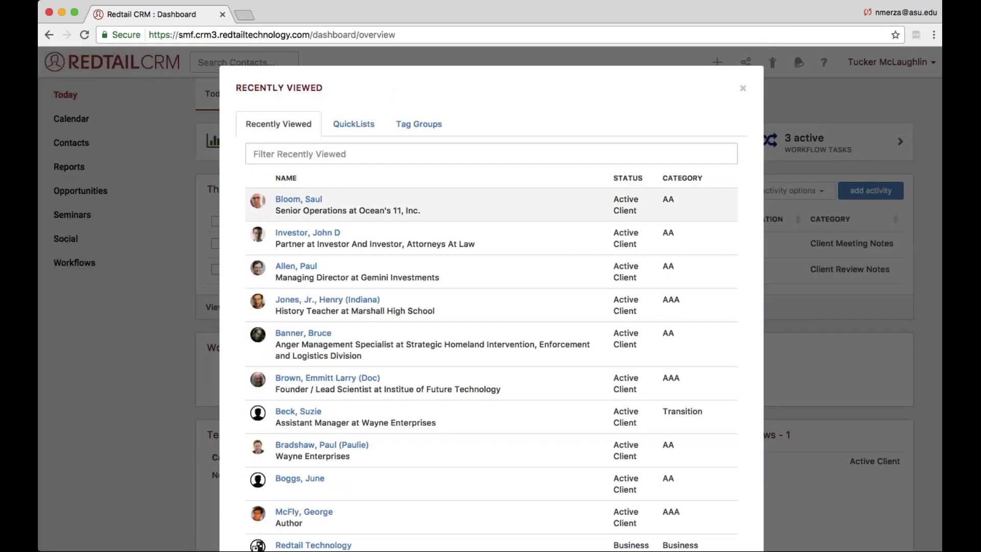
pyautogui.click(302, 200)
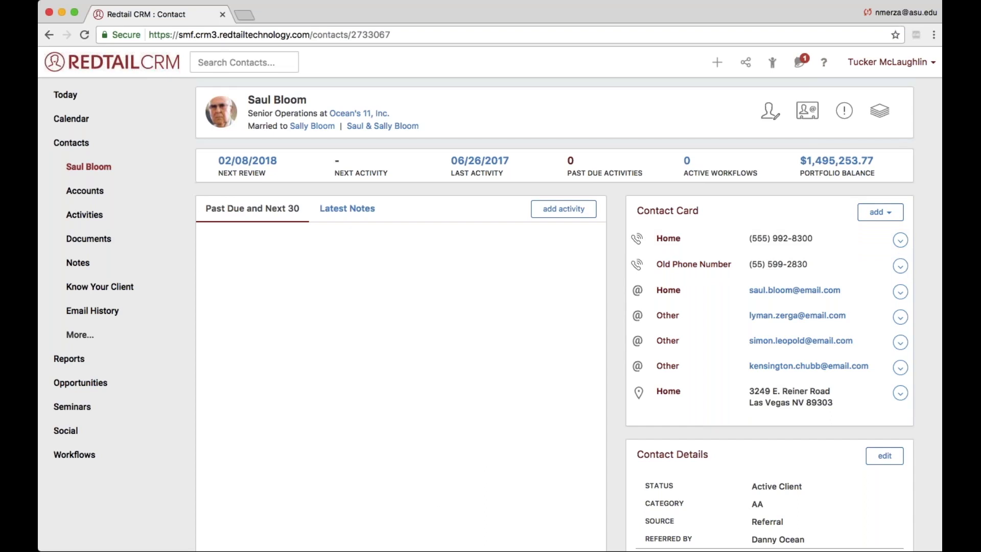
pyautogui.click(512, 513)
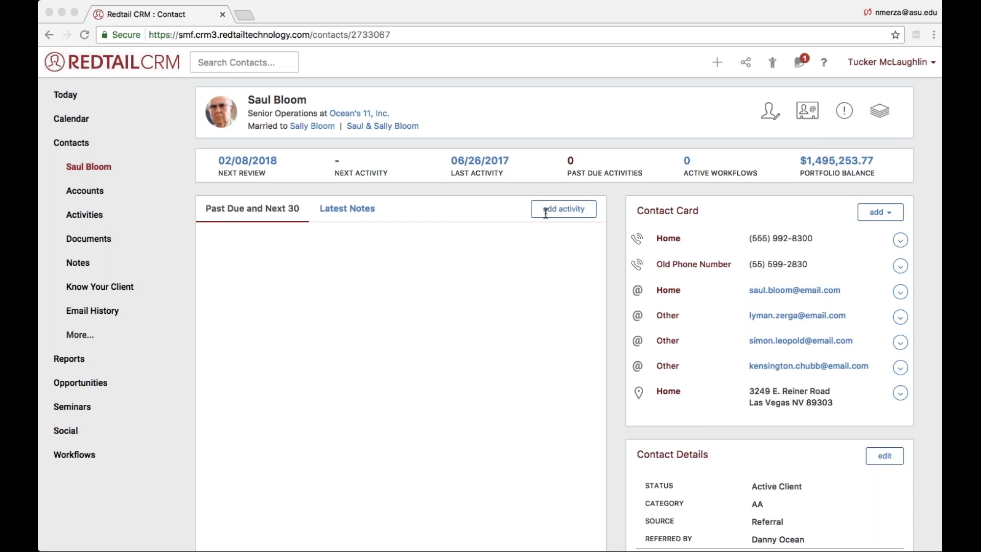
pyautogui.click(844, 187)
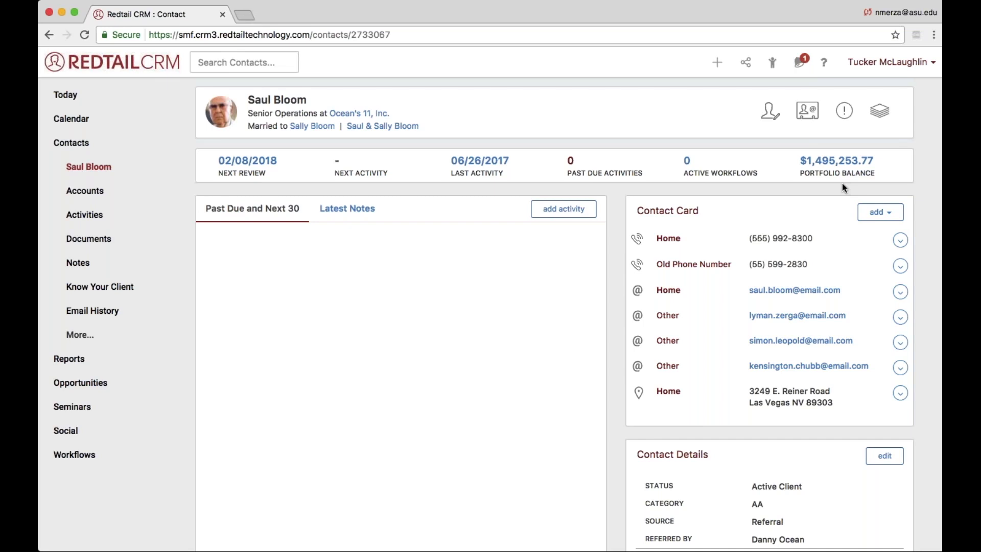
pyautogui.click(718, 63)
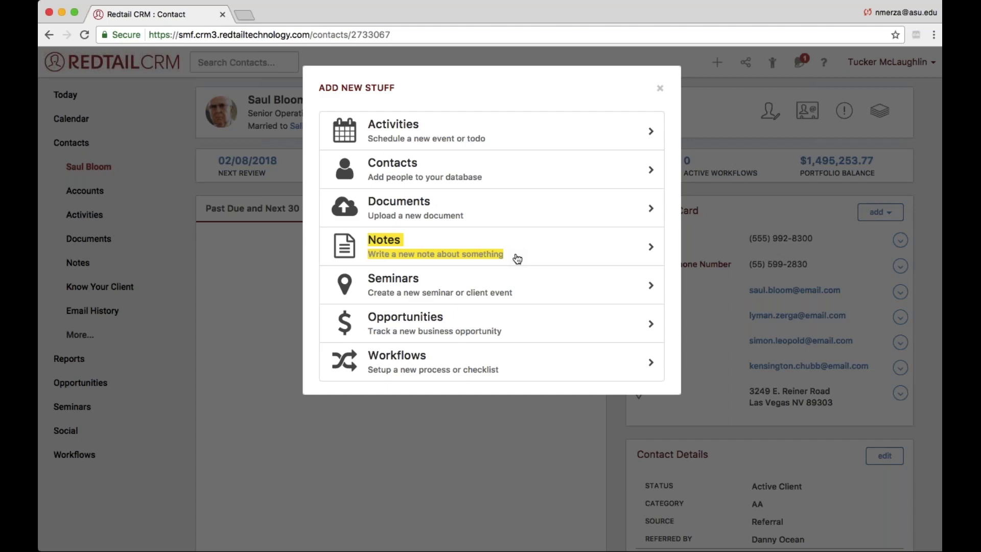
pyautogui.press('Escape')
pyautogui.moveTo(307, 100); pyautogui.dragTo(246, 96)
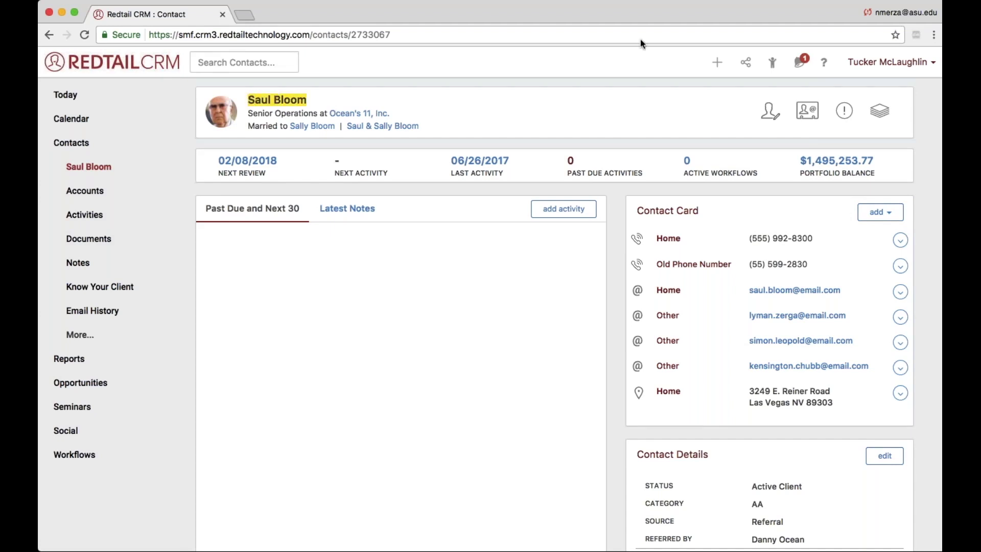
# Step: Start a new note for the open contact, checking that the note's heading carries the client's name
pyautogui.click(725, 63)
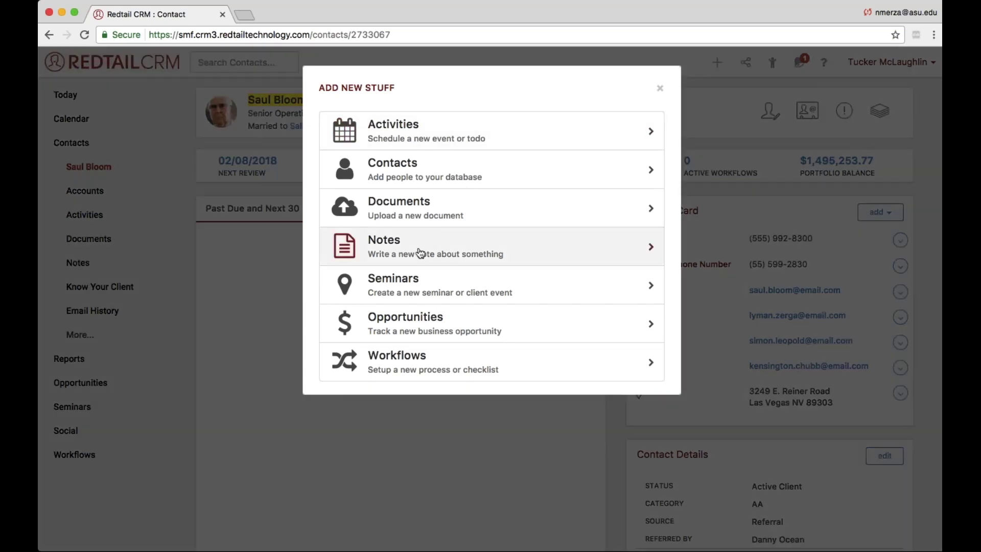
pyautogui.click(420, 254)
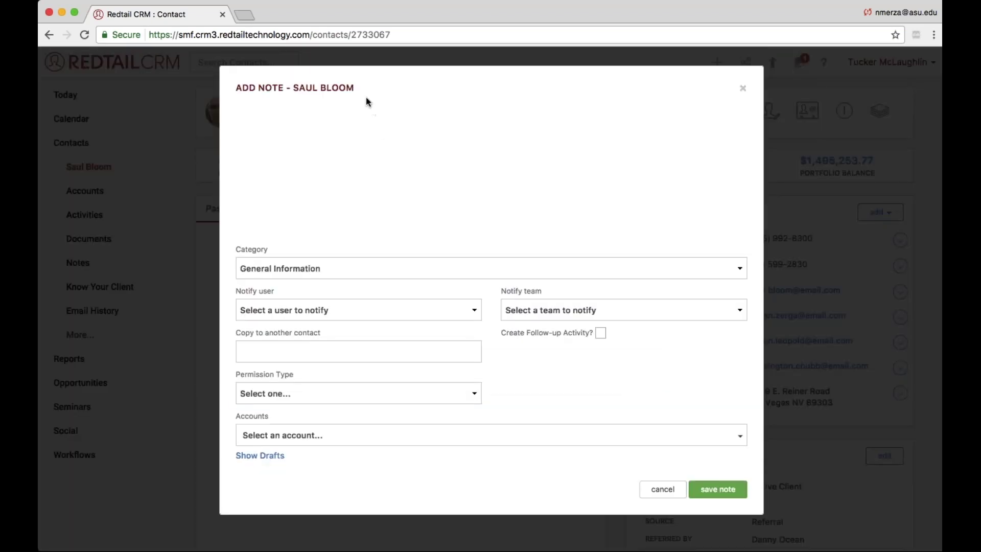
pyautogui.moveTo(357, 88); pyautogui.dragTo(294, 89)
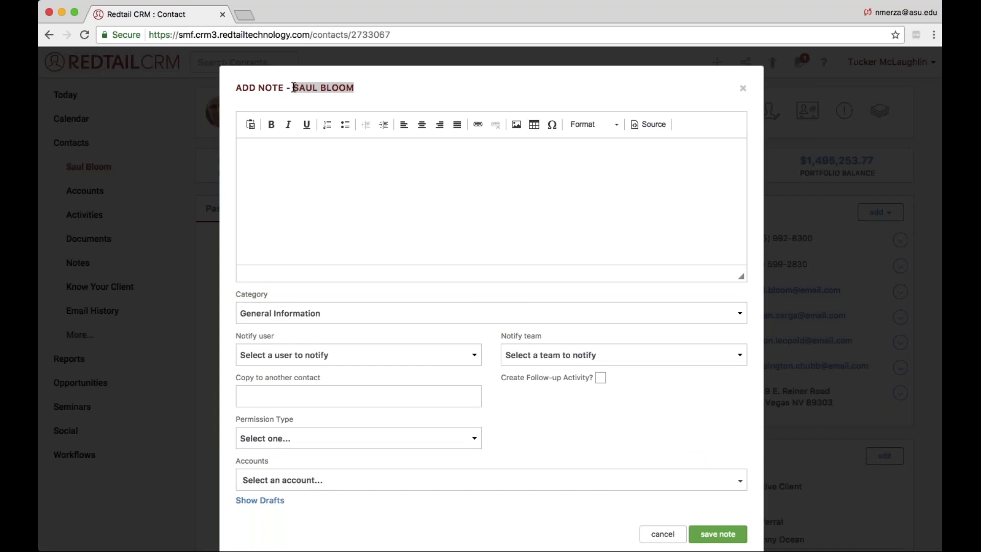
pyautogui.click(340, 101)
pyautogui.moveTo(355, 88); pyautogui.dragTo(293, 84)
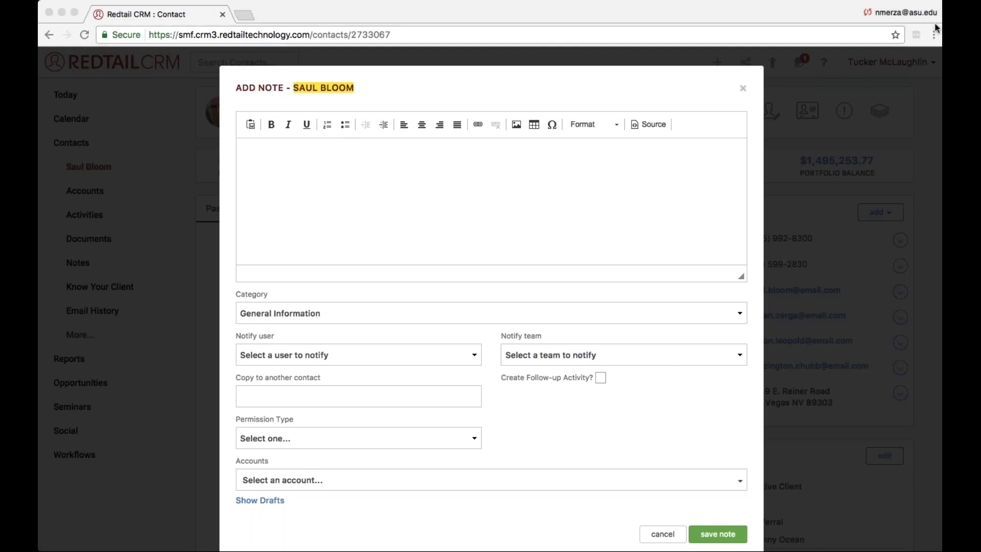
# Step: Write that the meeting went great, the grandson/beneficiary may join next time, a Cubs-themed "Welcome" sign is wanted, and he needs suggestions
pyautogui.click(495, 222)
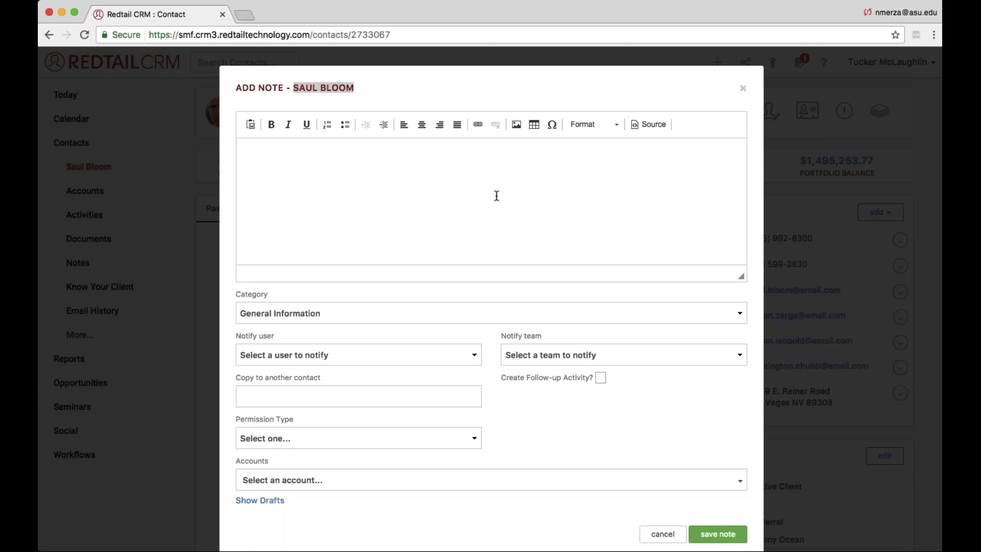
pyautogui.write('Meeting went ge')
pyautogui.press('BackSpace')
pyautogui.write('reat!')
pyautogui.write('Saul talked about bringing in his grandson/beneficiary, Sam, for the meeting next time so he can start to understand his inheritance and build a relationship with the firm! I think this is a great idea and I know he is a big Chicago Cubs fan so I want to a welcome sign to hang up that says, "Welcome" in a Cubs theme. He also wanted me to send his grandson over some suggestions on the following')
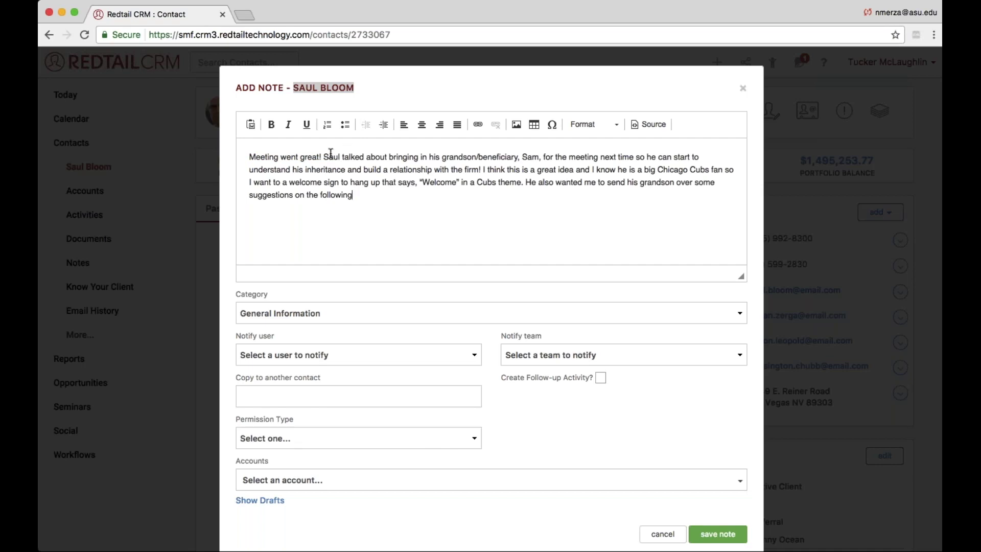
# Step: Review the note's sentences on the grandson's visit, the Cubs welcome sign and the requested suggestions
pyautogui.moveTo(323, 157); pyautogui.dragTo(516, 156)
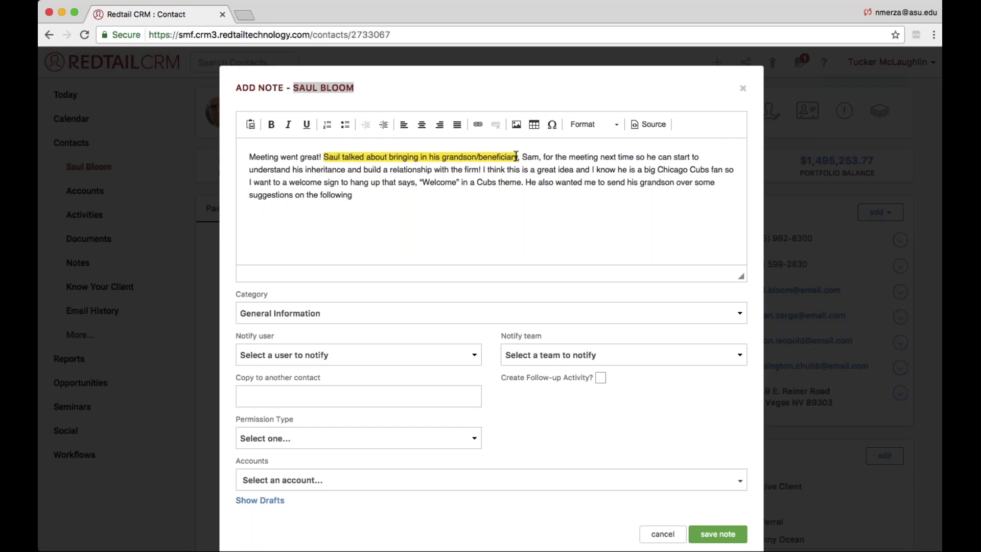
pyautogui.moveTo(516, 155); pyautogui.dragTo(482, 169)
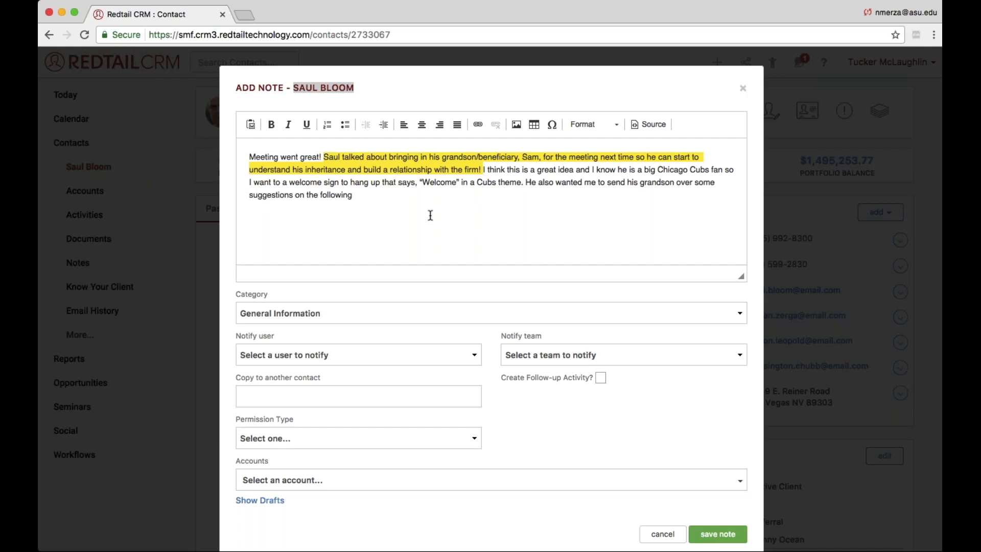
pyautogui.click(484, 169)
pyautogui.moveTo(484, 169); pyautogui.dragTo(593, 177)
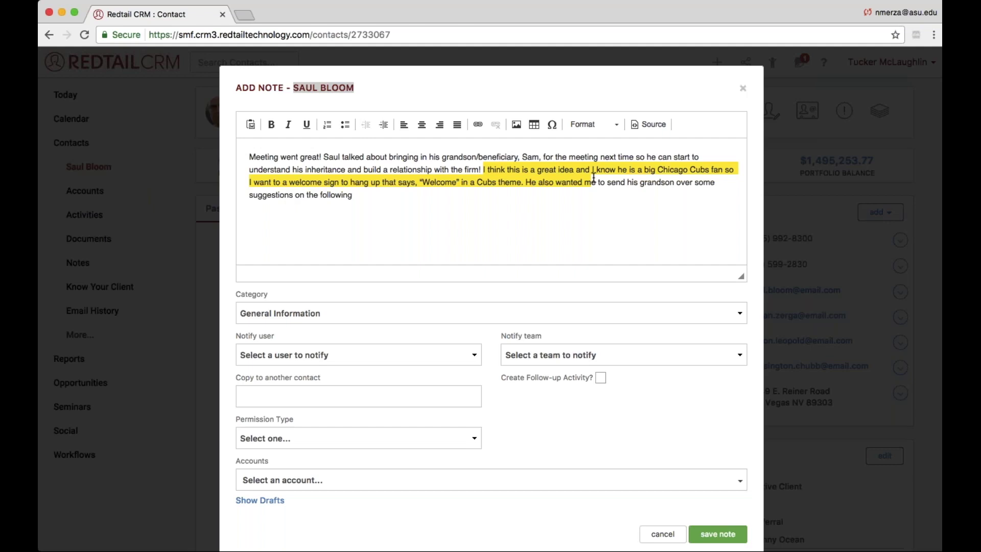
pyautogui.click(519, 197)
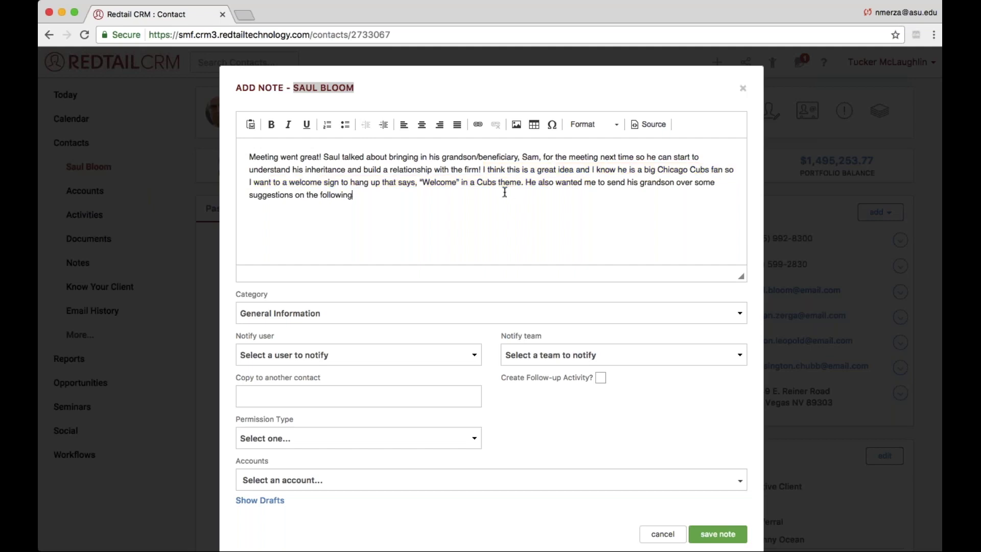
pyautogui.keyDown('shift'); pyautogui.click(528, 188); pyautogui.keyUp('shift')
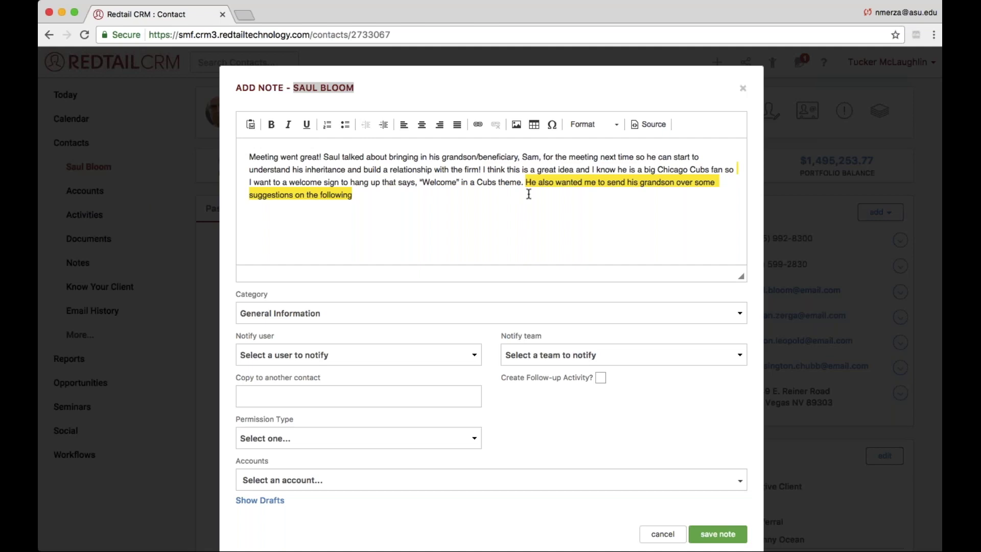
pyautogui.click(536, 188)
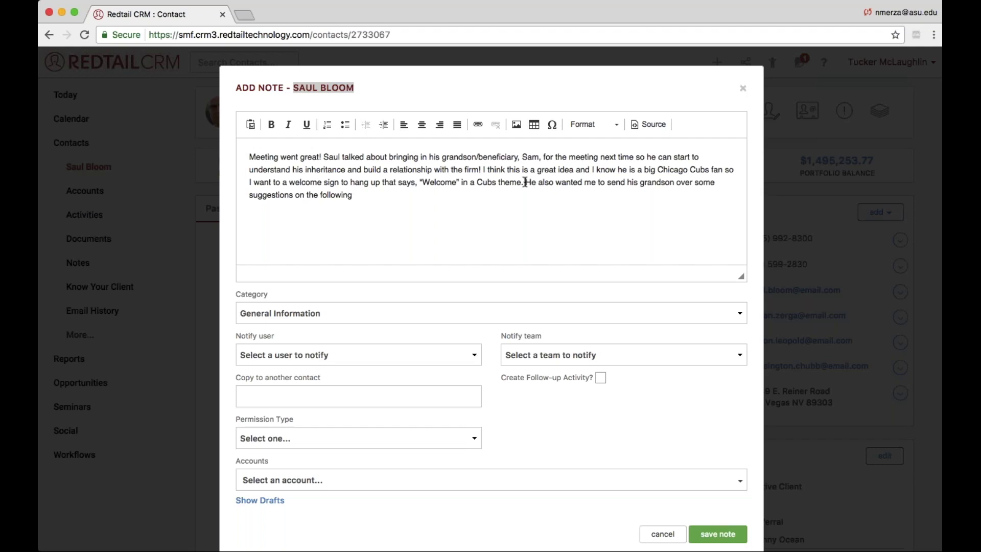
# Step: Move the sentence about sending the grandson suggestions into its own paragraph and end it with a colon
pyautogui.click(525, 182)
pyautogui.press('Return')
pyautogui.press('Return')
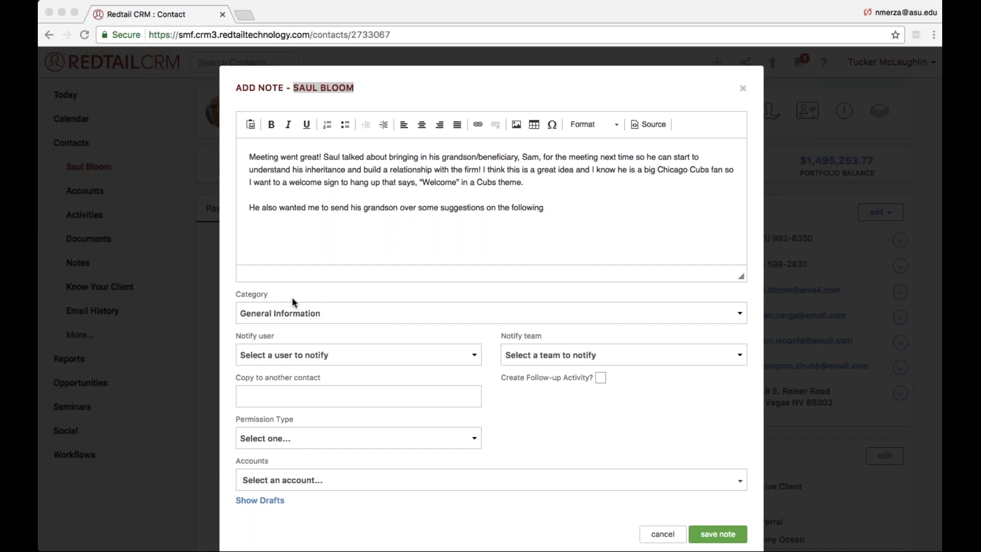
pyautogui.click(749, 453)
pyautogui.click(566, 212)
pyautogui.write(':')
pyautogui.press('Return')
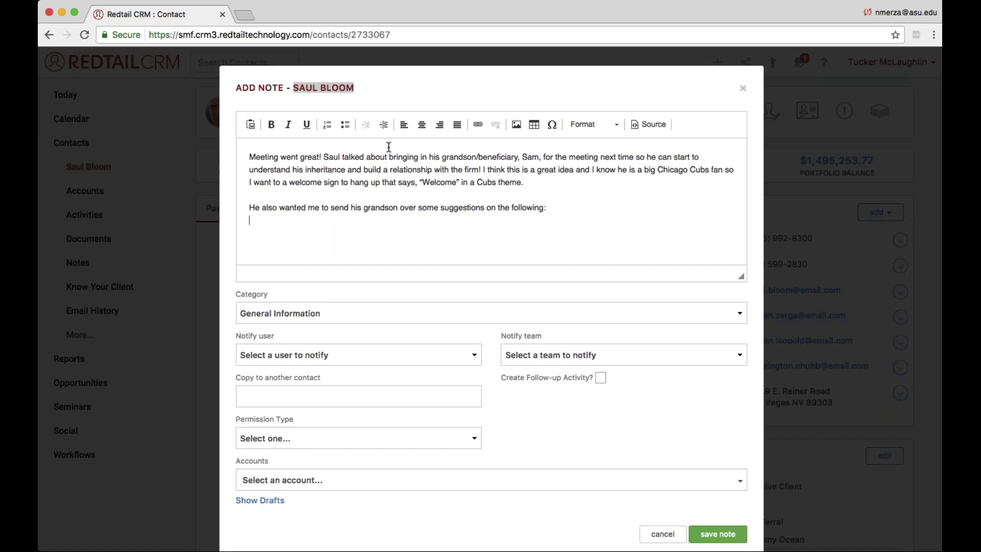
# Step: Add the bulleted items Budgeting, College planning and Saving for a house directly beneath the suggestions sentence
pyautogui.write('Budgeting College planning Saving for a house')
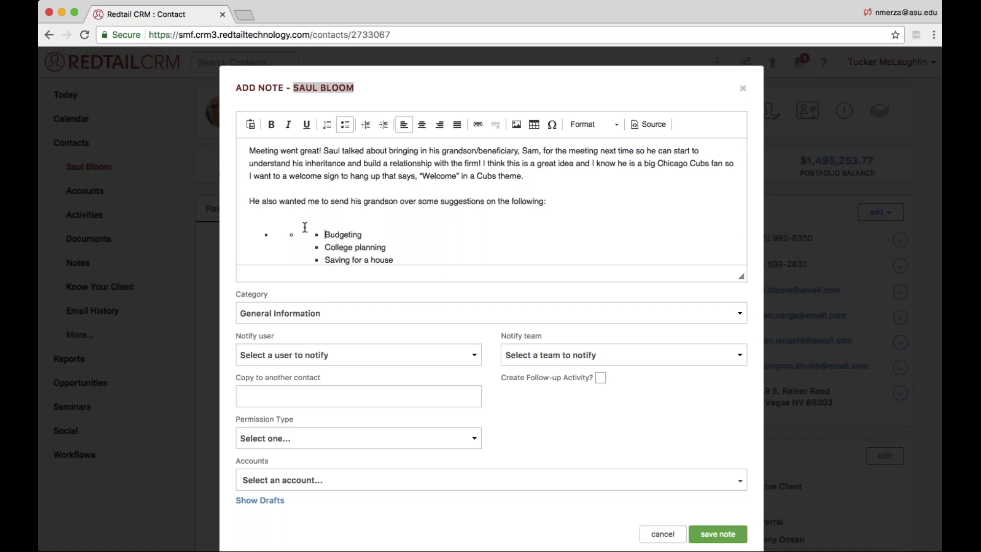
pyautogui.press('BackSpace')
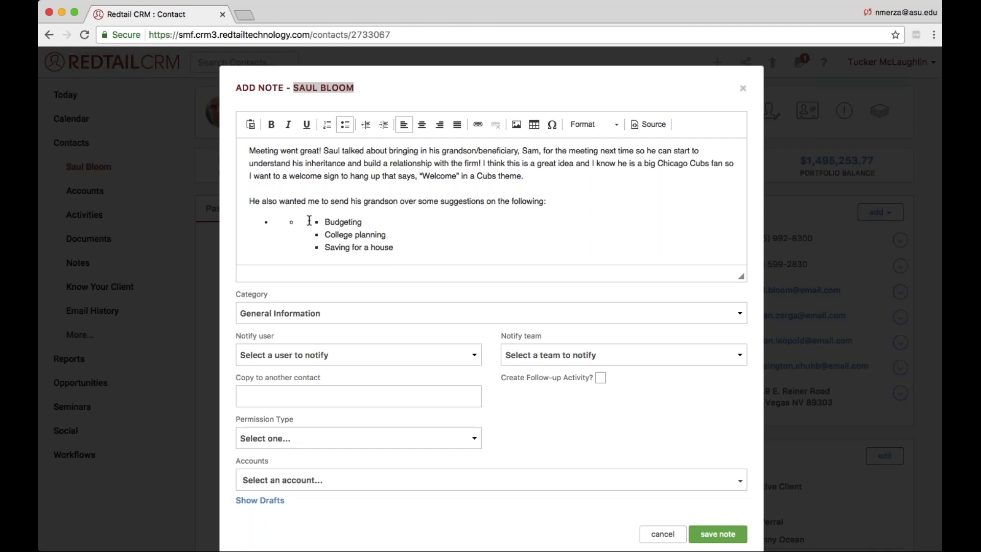
pyautogui.doubleClick(353, 223)
pyautogui.moveTo(396, 247); pyautogui.dragTo(313, 214)
pyautogui.click(413, 250)
# Step: Add a closing paragraph on sending the information and adding the grandson as a potential prospect for seminars and meetings
pyautogui.press('Return')
pyautogui.press('Return')
pyautogui.press('Return')
pyautogui.scroll(-2, 414, 252)
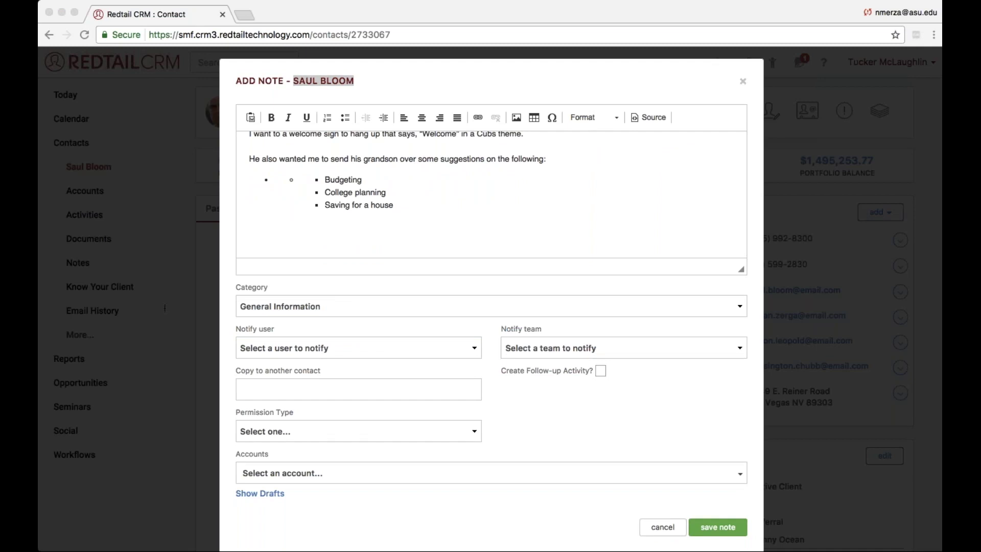
pyautogui.click(846, 513)
pyautogui.write('We will send over the information he needs and add Sam to the system as a potential prospect to try to get him in to some seminars and meetings.')
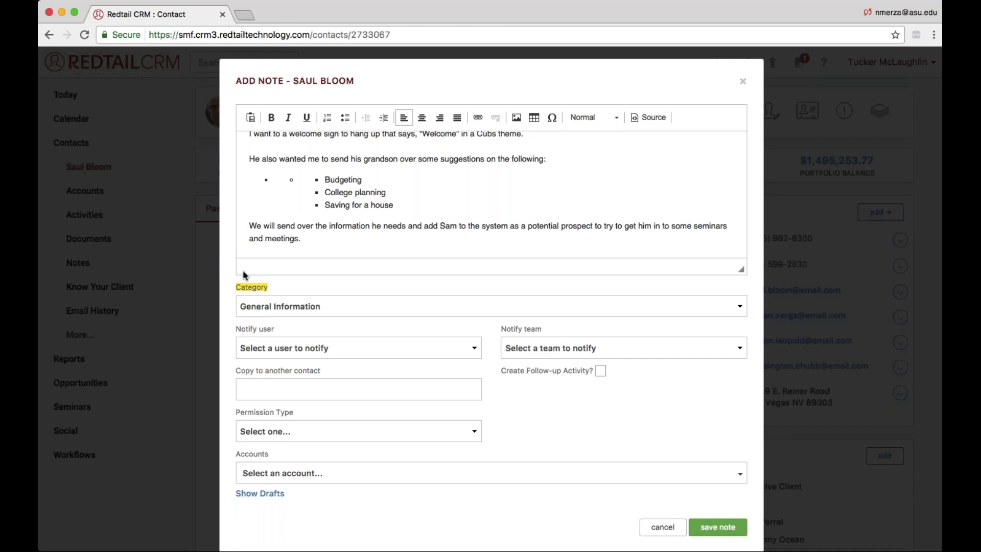
# Step: Set the note's category to Client Review Notes
pyautogui.click(246, 312)
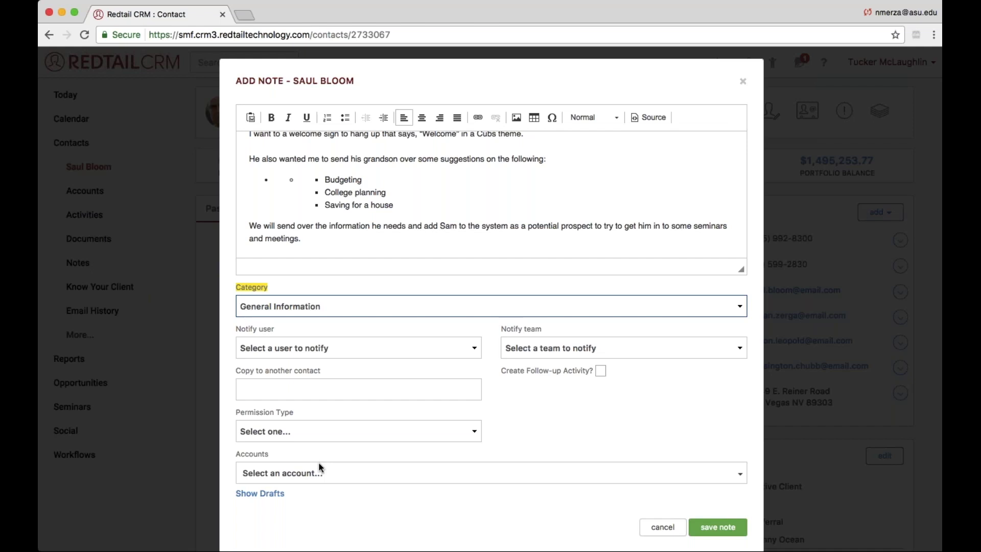
pyautogui.press('c')
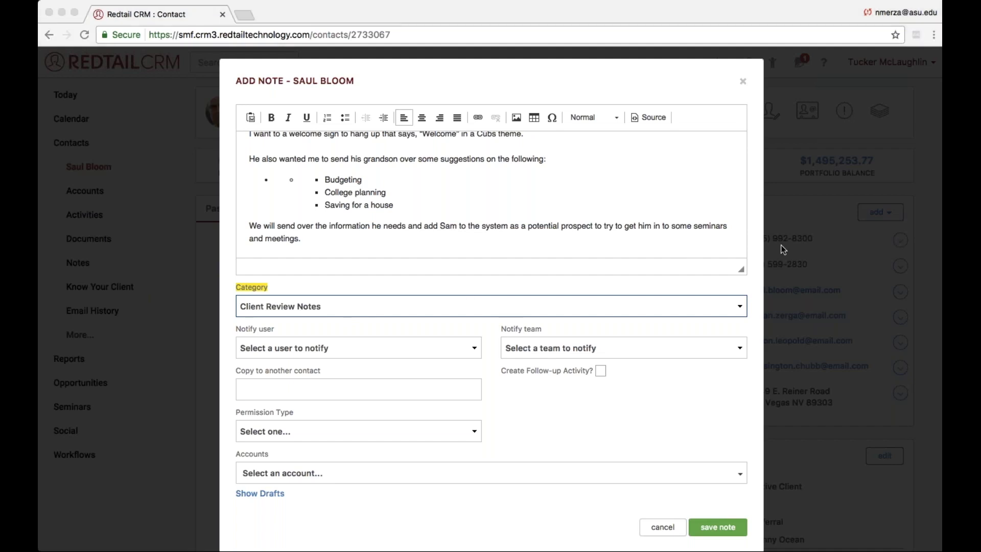
pyautogui.click(325, 287)
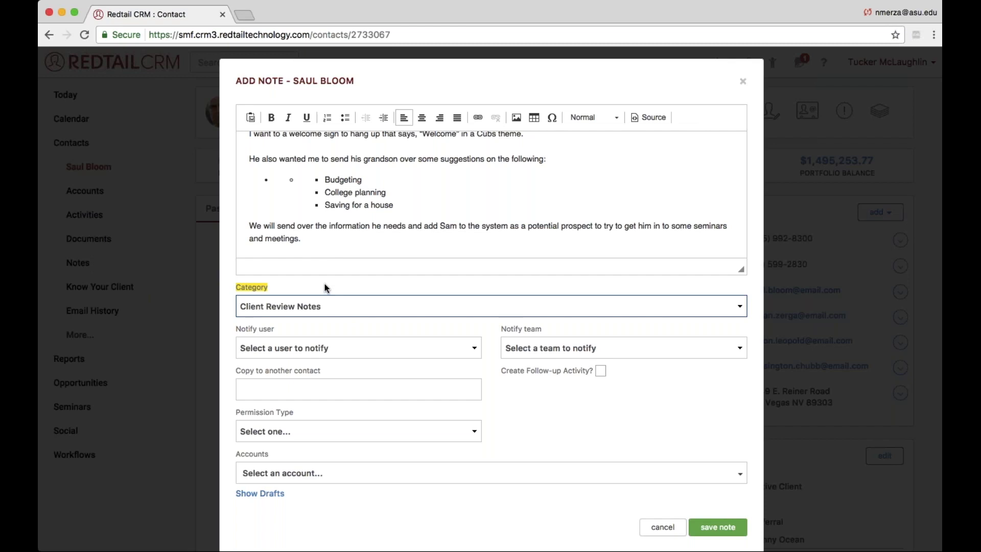
pyautogui.click(336, 331)
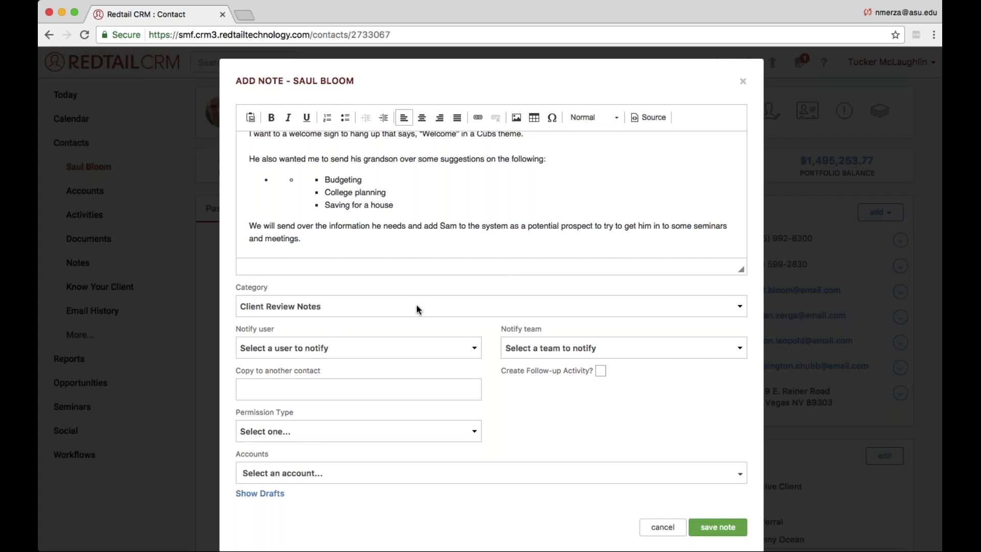
# Step: Save the note without copying it to another contact and show the client's latest notes
pyautogui.click(358, 389)
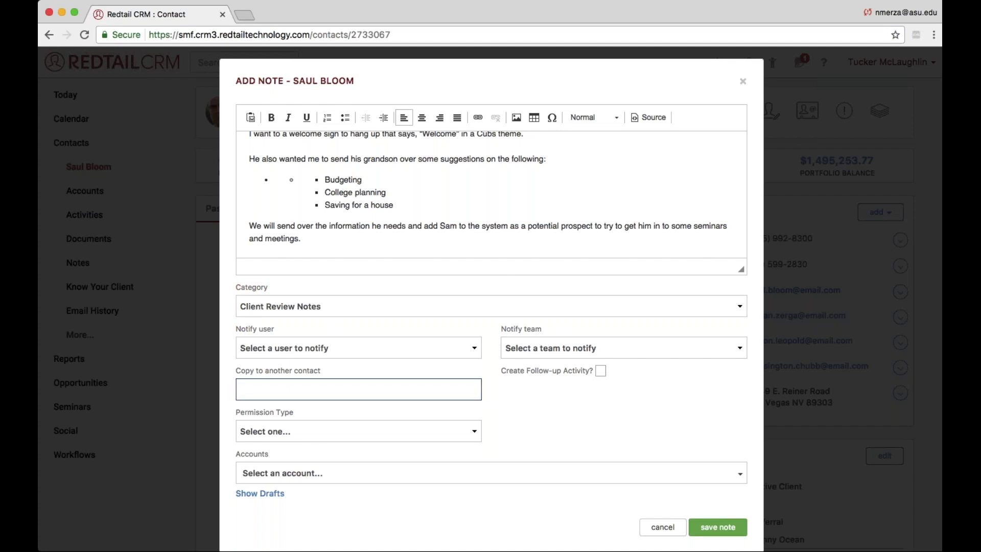
pyautogui.moveTo(326, 371); pyautogui.dragTo(250, 369)
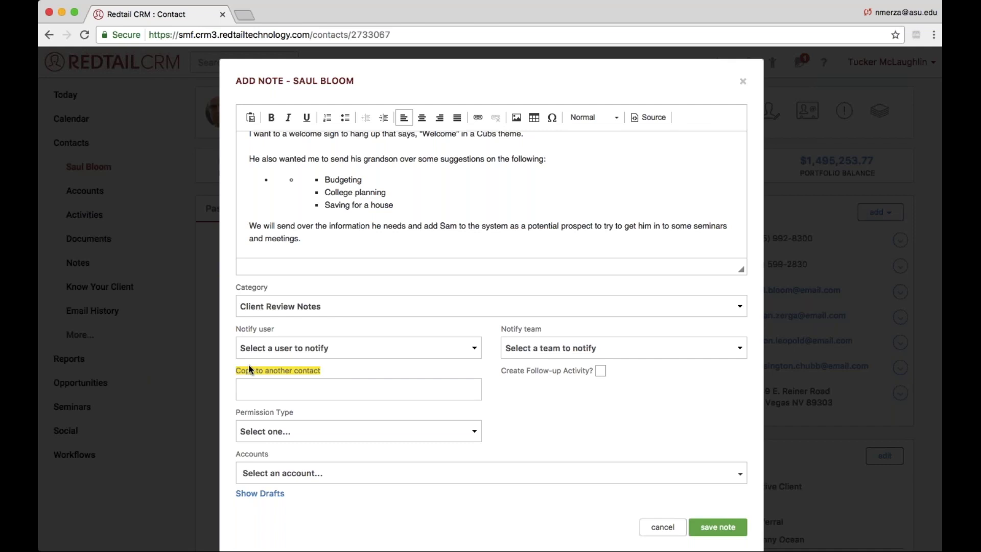
pyautogui.click(250, 369)
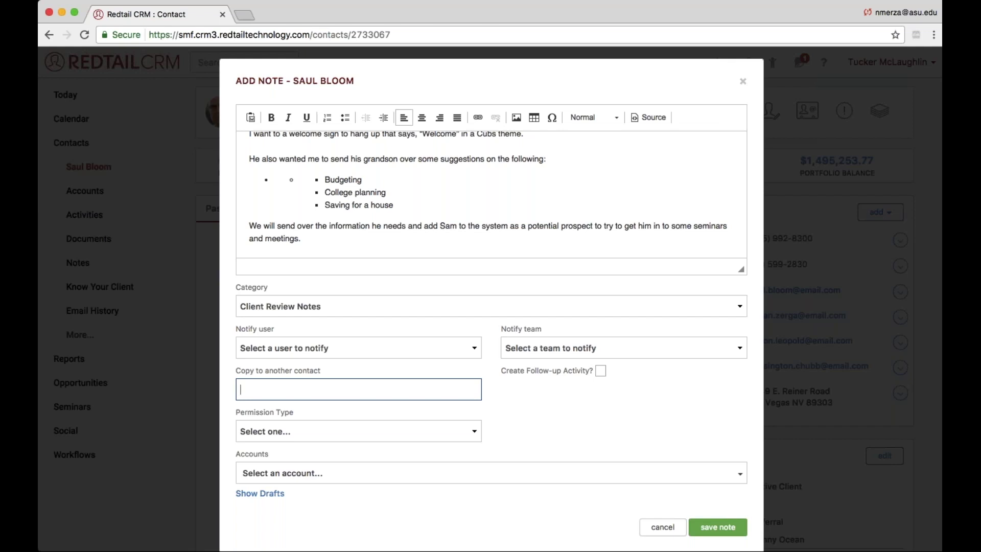
pyautogui.click(718, 527)
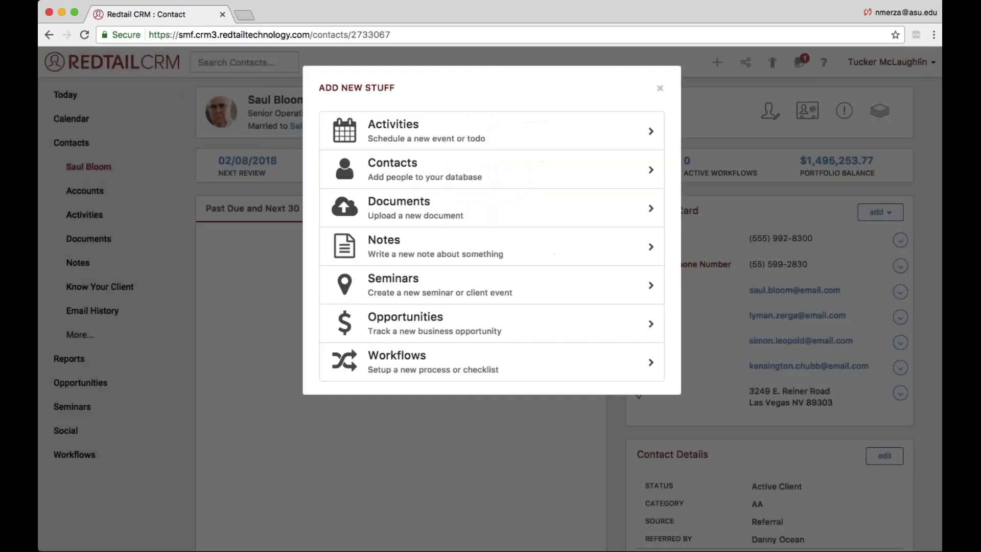
pyautogui.click(470, 439)
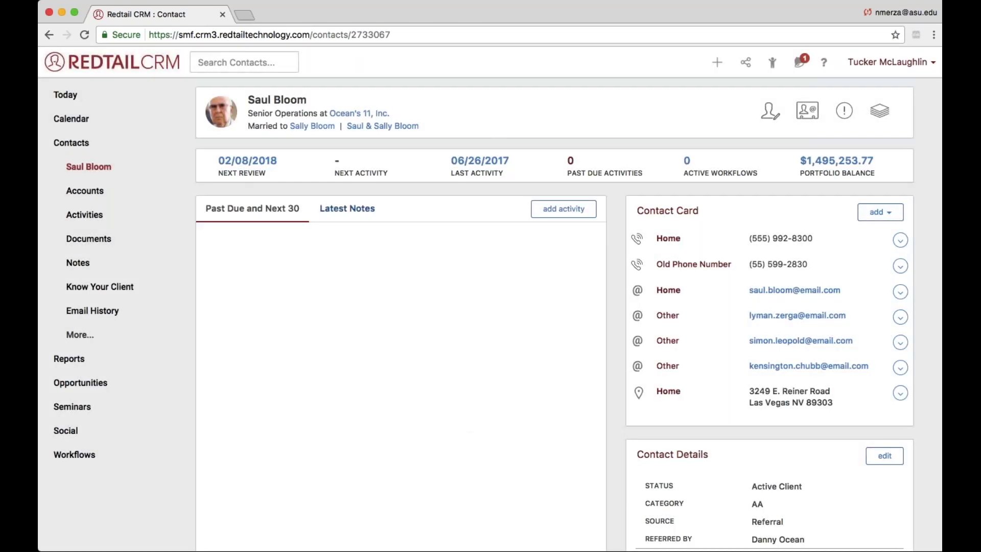
pyautogui.click(362, 211)
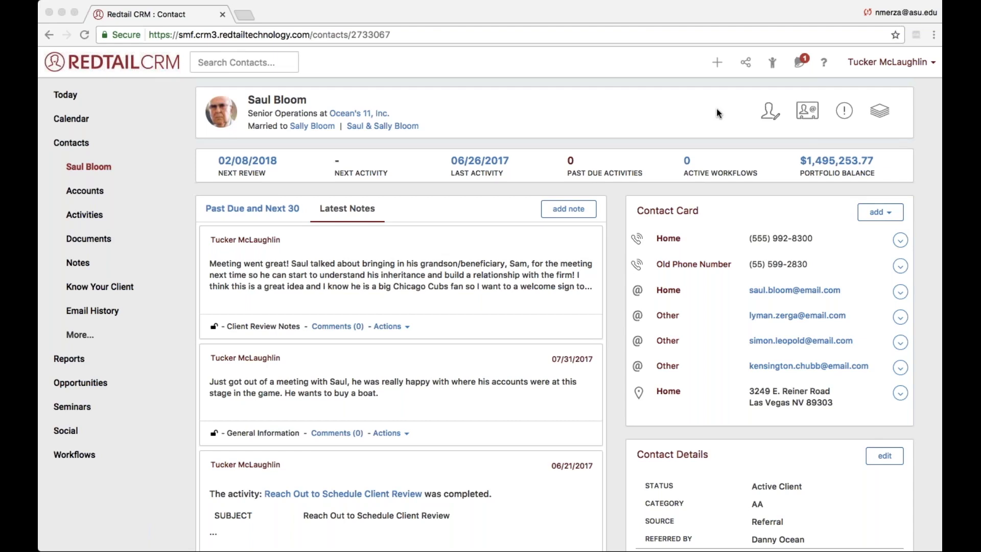
# Step: Start a new individual contact for the client's grandson and enter his first and last name
pyautogui.click(717, 63)
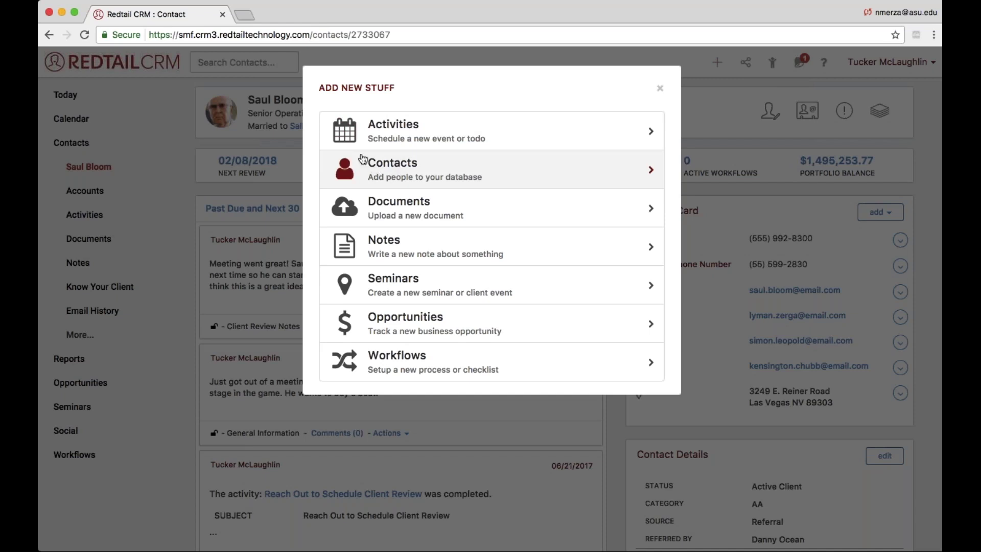
pyautogui.click(391, 177)
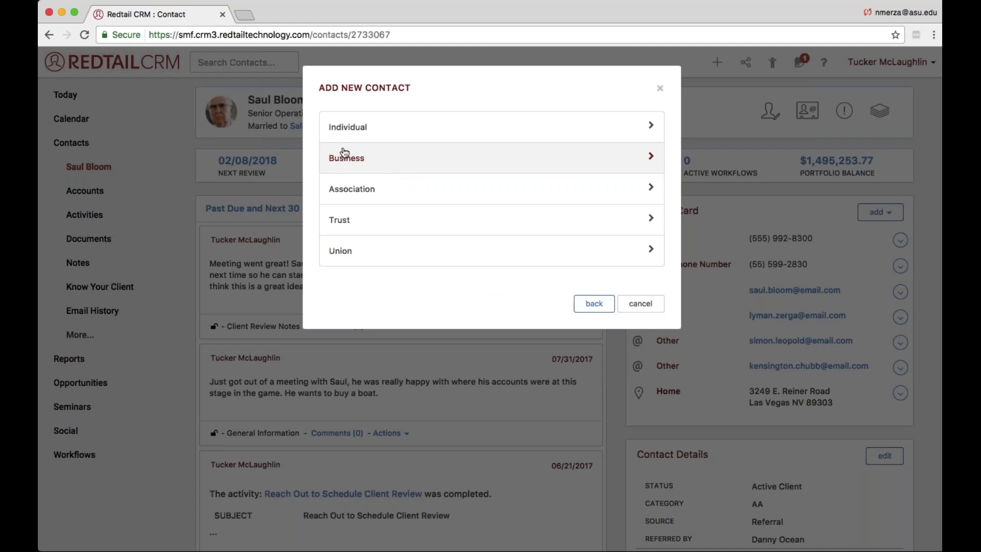
pyautogui.click(368, 134)
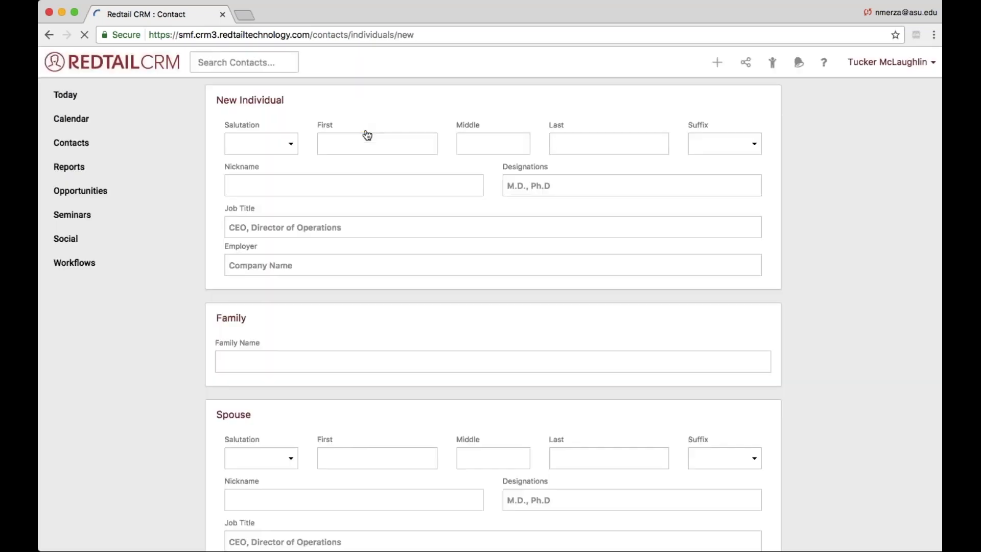
pyautogui.click(364, 143)
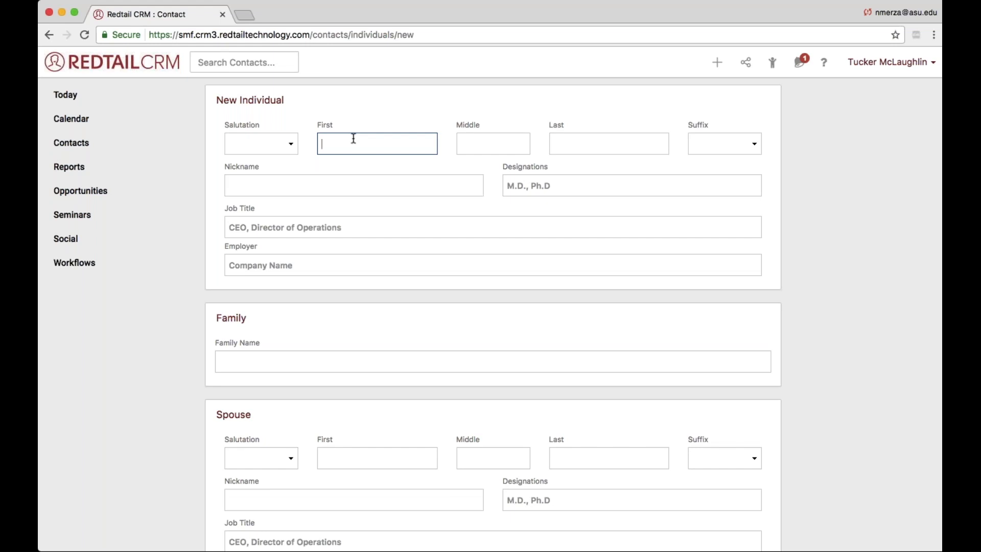
pyautogui.write('Sam')
pyautogui.press('Tab')
pyautogui.press('Tab')
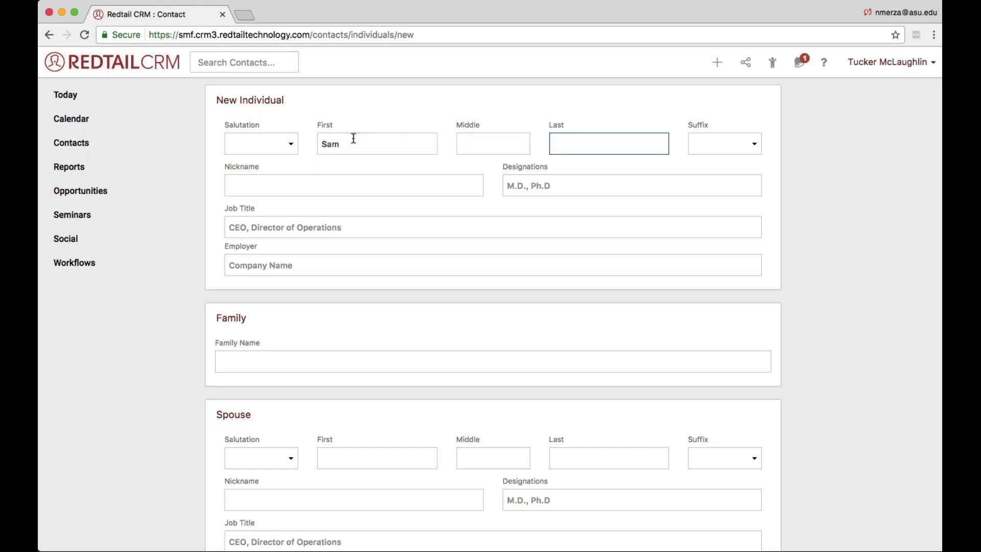
pyautogui.write('Bloom')
pyautogui.click(364, 145)
pyautogui.write('uel')
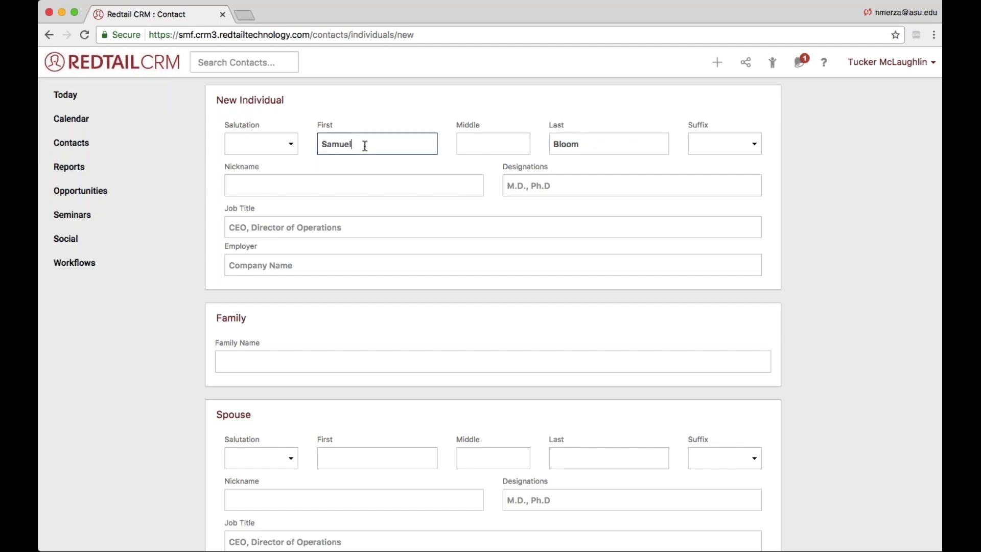
pyautogui.write('Sam')
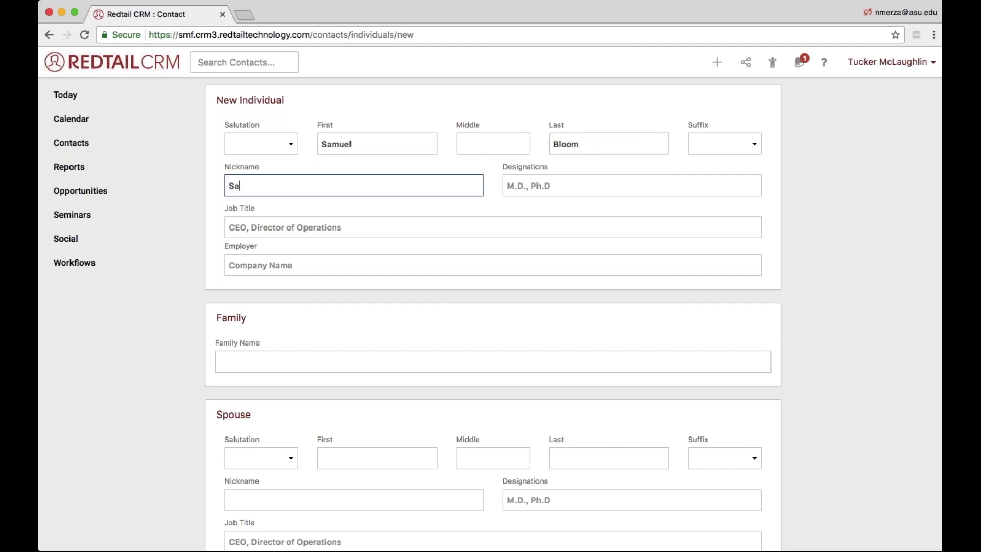
pyautogui.moveTo(329, 191); pyautogui.dragTo(193, 179)
pyautogui.press('BackSpace')
pyautogui.click(351, 144)
pyautogui.press('BackSpace')
pyautogui.press('BackSpace')
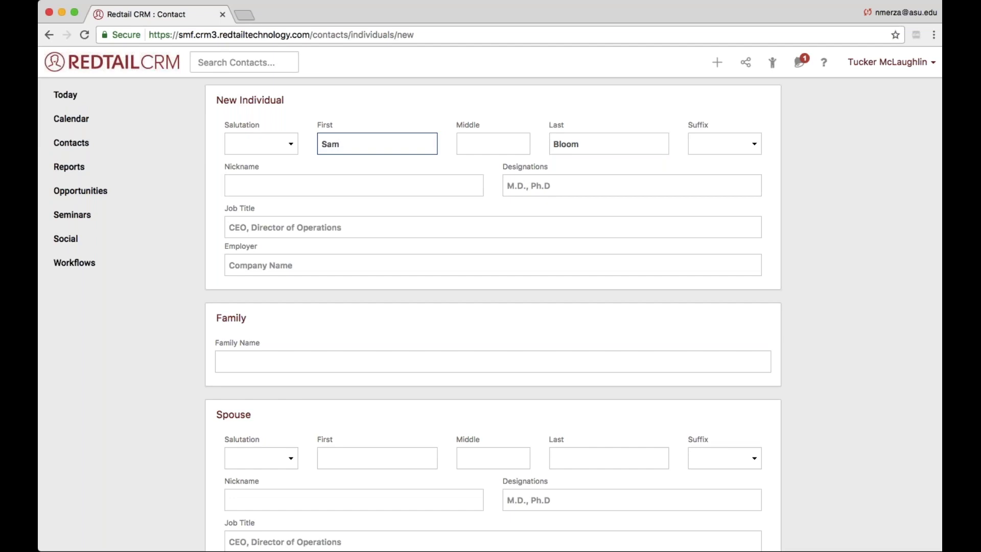
# Step: Save the grandson's contact and create a family for it under his full name
pyautogui.scroll(-15, 490, 306)
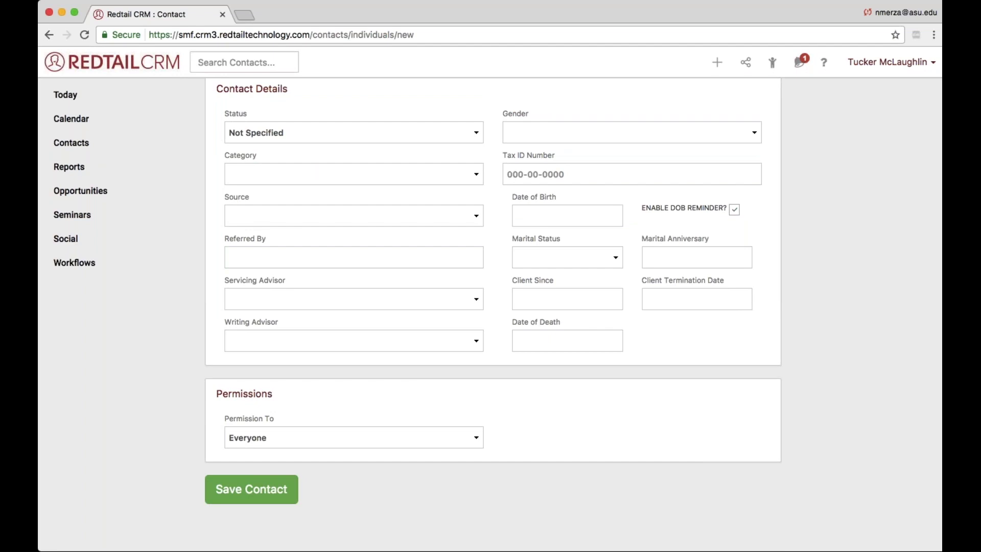
pyautogui.click(248, 491)
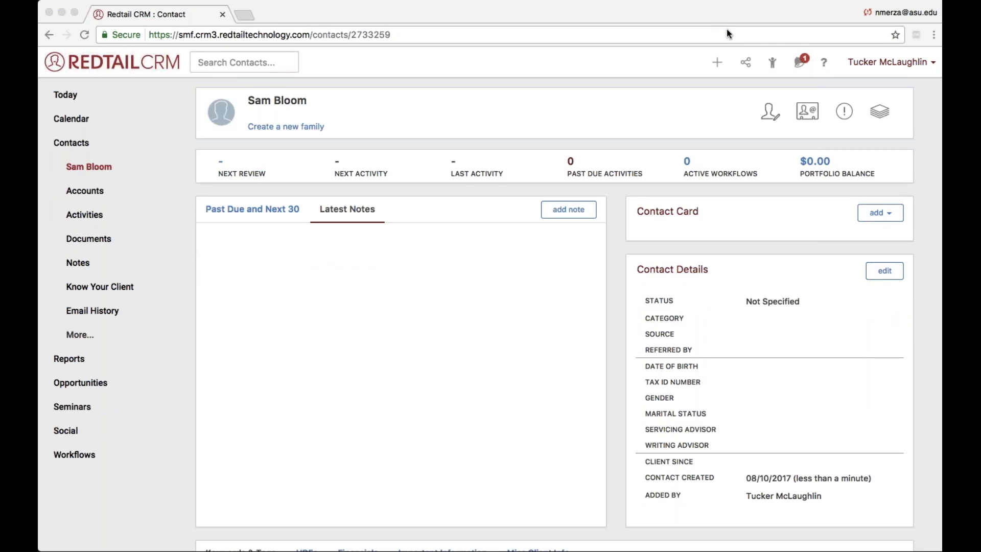
pyautogui.click(292, 126)
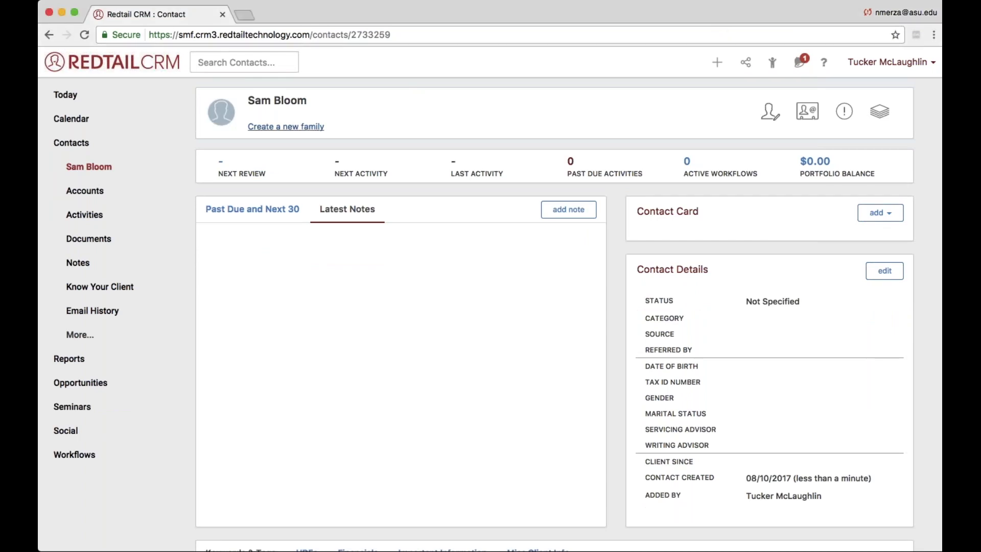
pyautogui.click(302, 134)
pyautogui.click(337, 141)
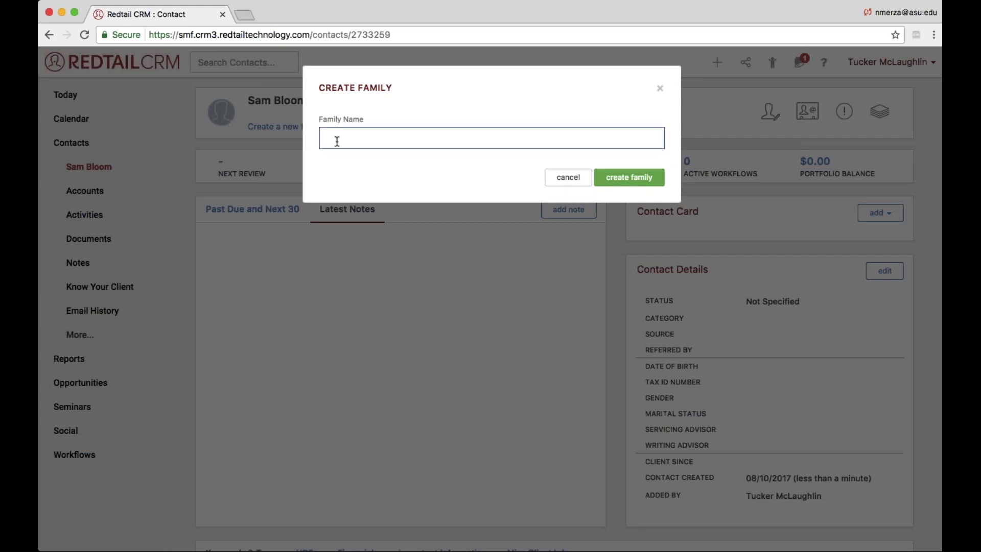
pyautogui.write('Sam Bloom')
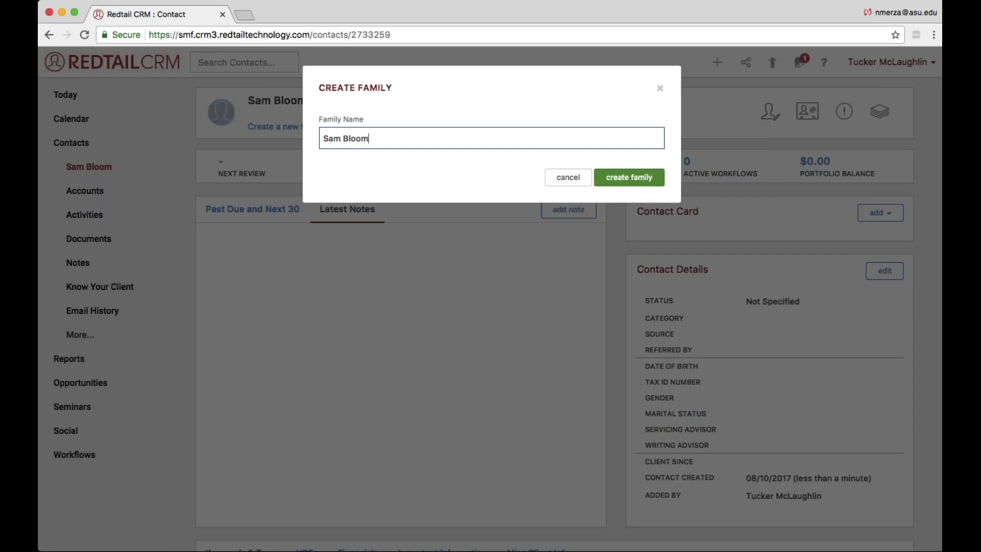
pyautogui.moveTo(366, 119); pyautogui.dragTo(312, 119)
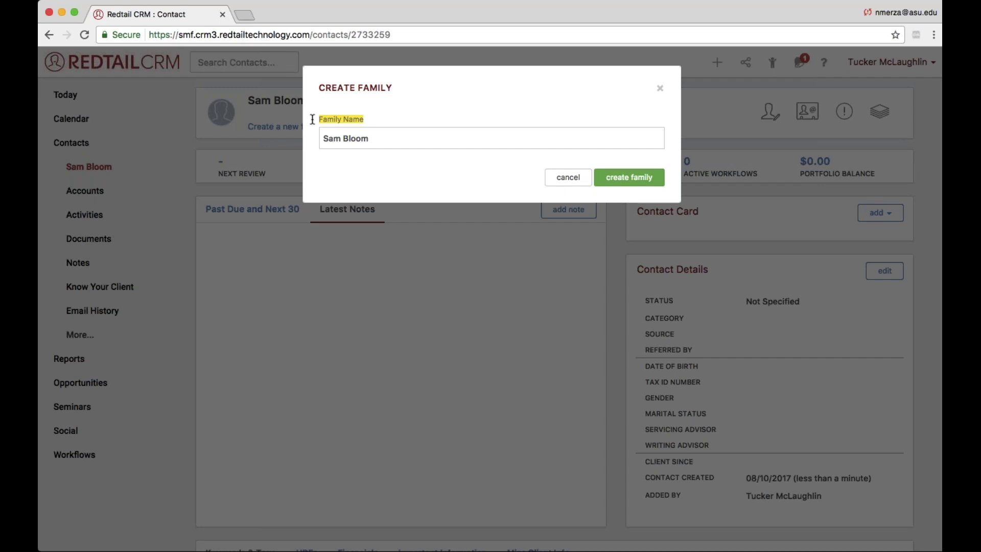
pyautogui.click(654, 178)
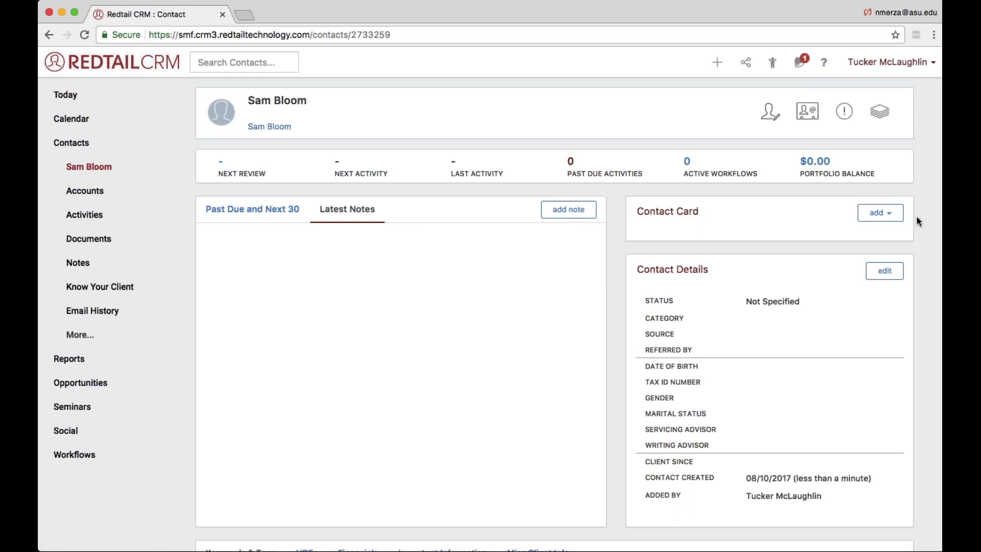
# Step: Edit the grandson's contact details, setting the status to Prospect and the category to Hot
pyautogui.click(885, 270)
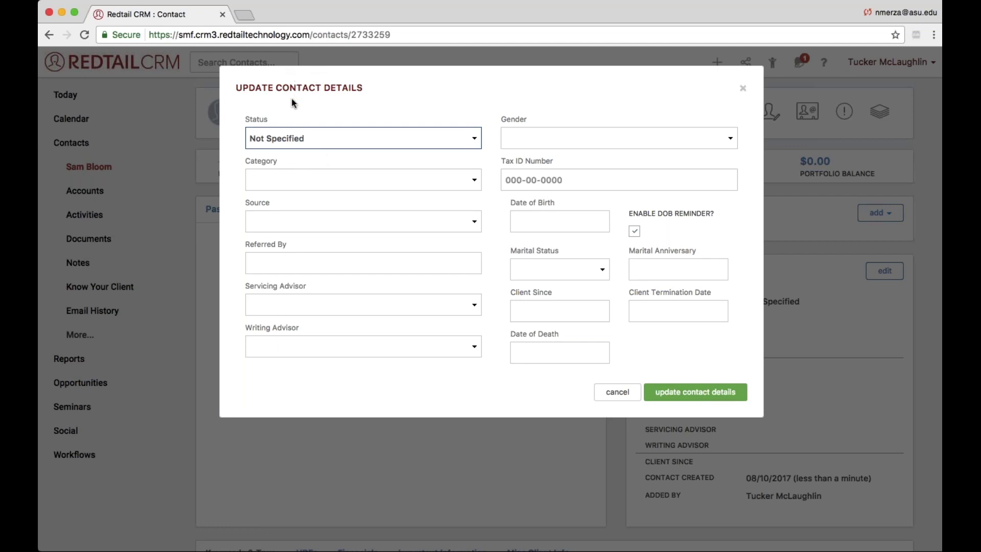
pyautogui.click(303, 141)
pyautogui.click(304, 164)
pyautogui.click(460, 171)
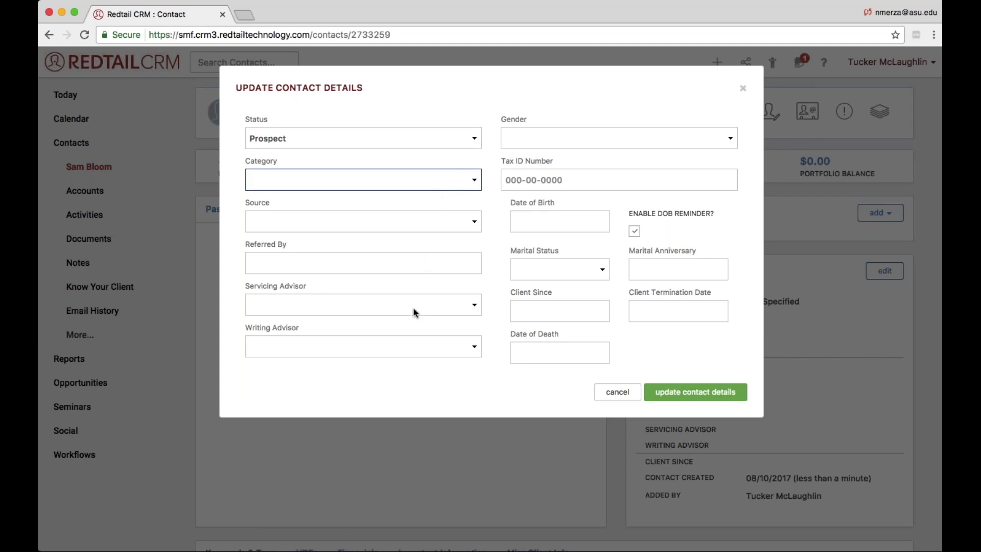
pyautogui.press('h')
# Step: Enter the grandfather's name as the referrer, set the source to Referral and update the contact details
pyautogui.press('Tab')
pyautogui.press('Tab')
pyautogui.write('Saul Bloo')
pyautogui.click(394, 214)
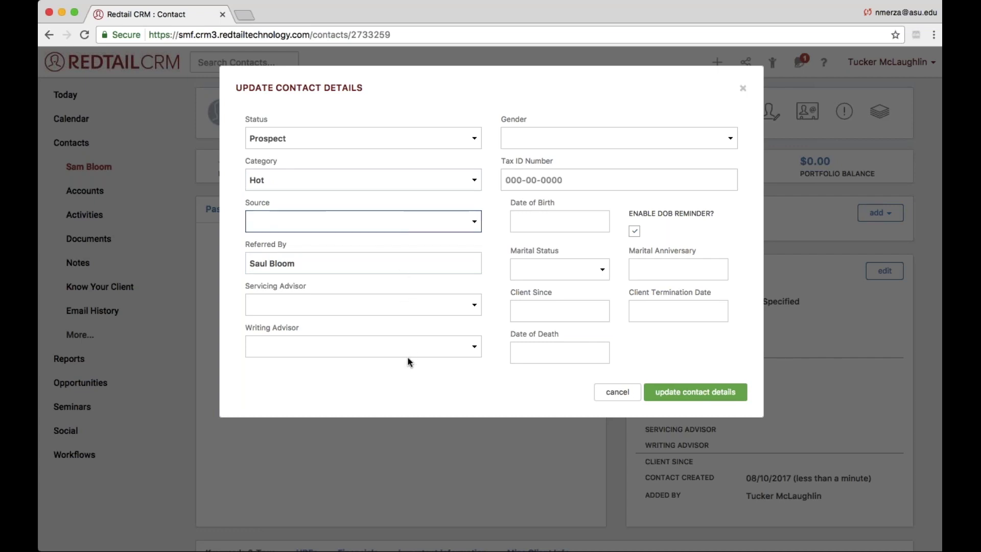
pyautogui.press('r')
pyautogui.click(695, 392)
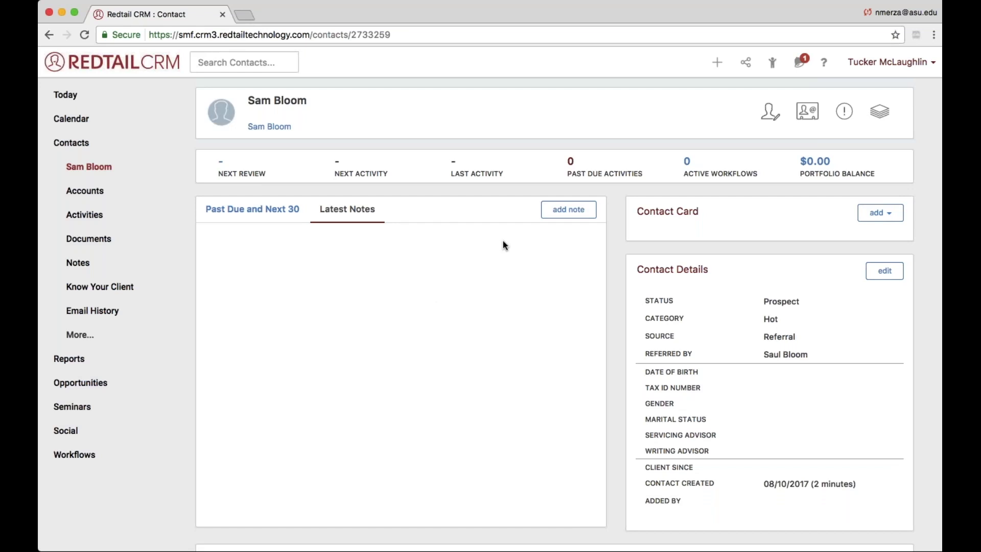
# Step: Show the memberships of the grandson's contact
pyautogui.moveTo(318, 101); pyautogui.dragTo(248, 95)
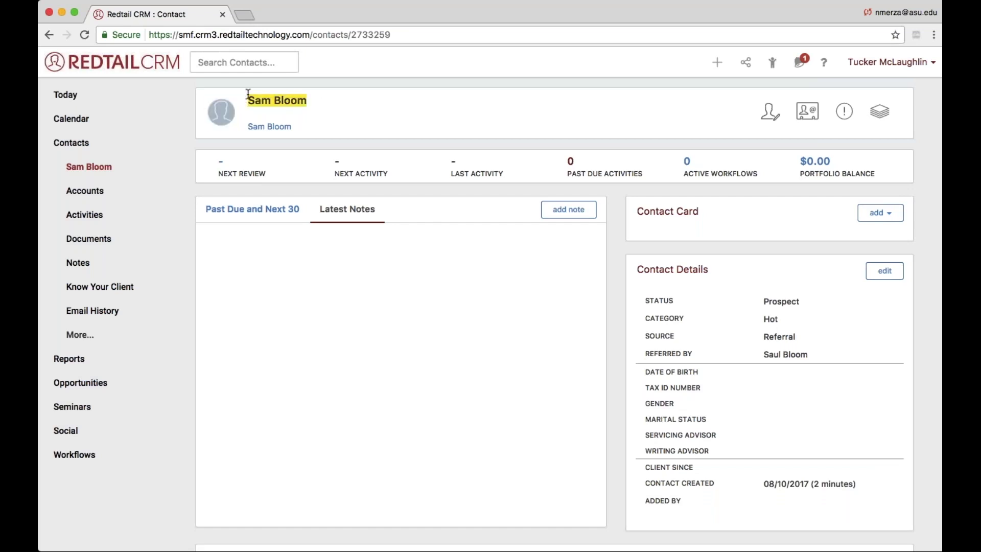
pyautogui.click(85, 334)
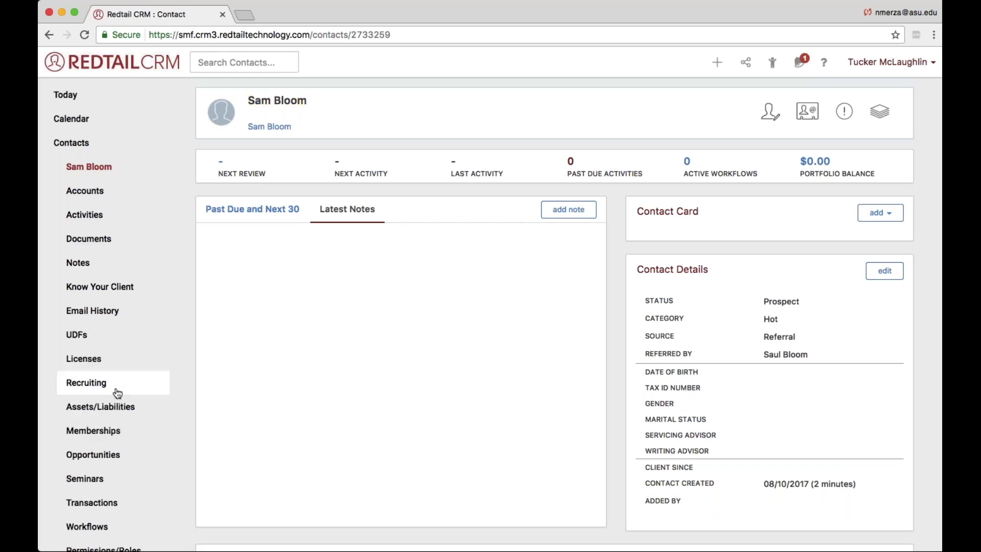
pyautogui.click(101, 436)
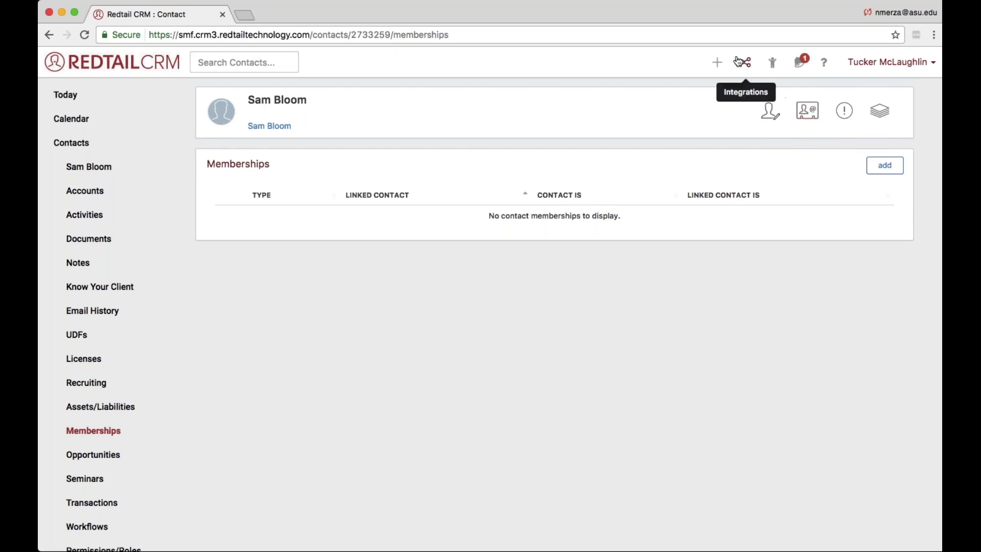
# Step: Open the grandfather's contact from the recently viewed contacts and show his memberships
pyautogui.click(771, 64)
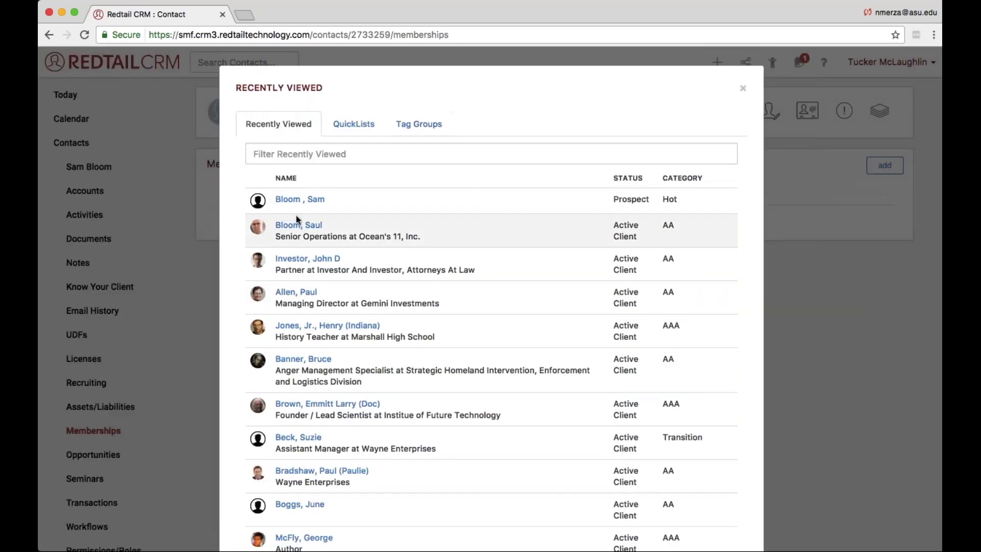
pyautogui.click(772, 69)
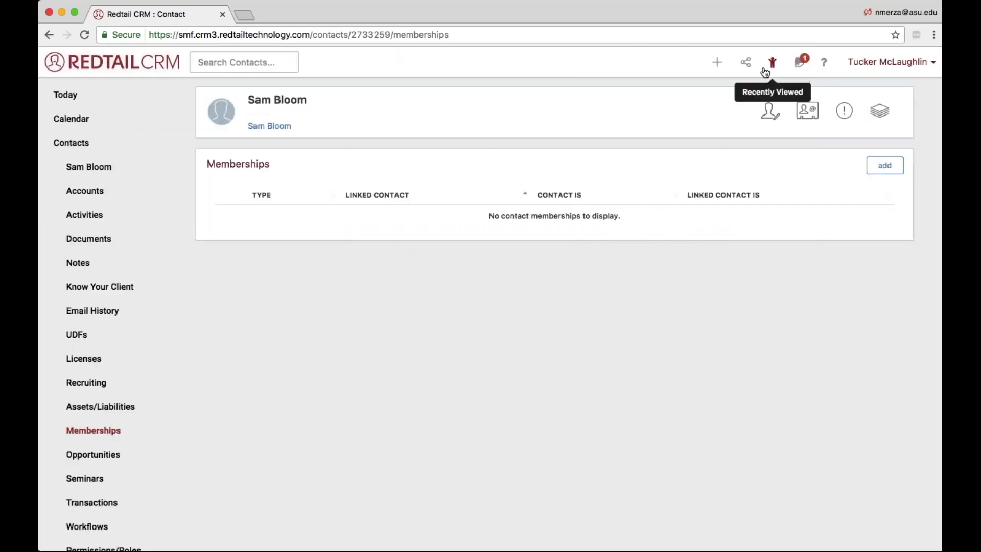
pyautogui.click(775, 67)
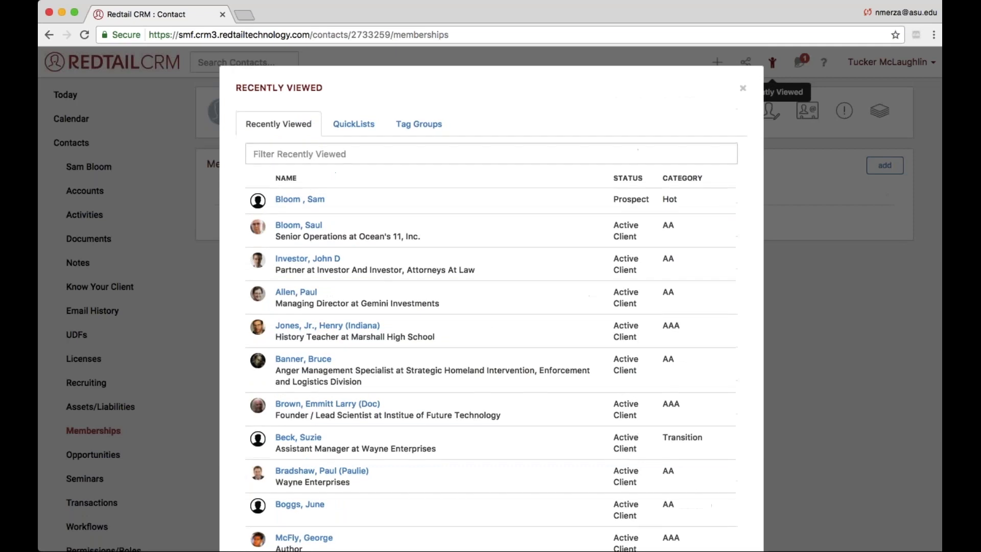
pyautogui.moveTo(324, 225); pyautogui.dragTo(278, 227)
pyautogui.click(287, 229)
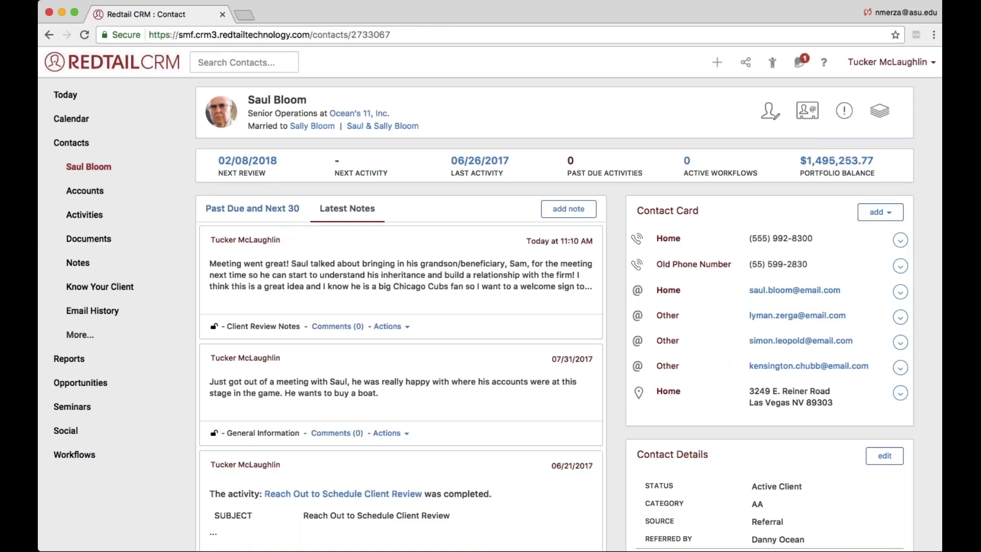
pyautogui.click(91, 337)
pyautogui.scroll(-3, 93, 336)
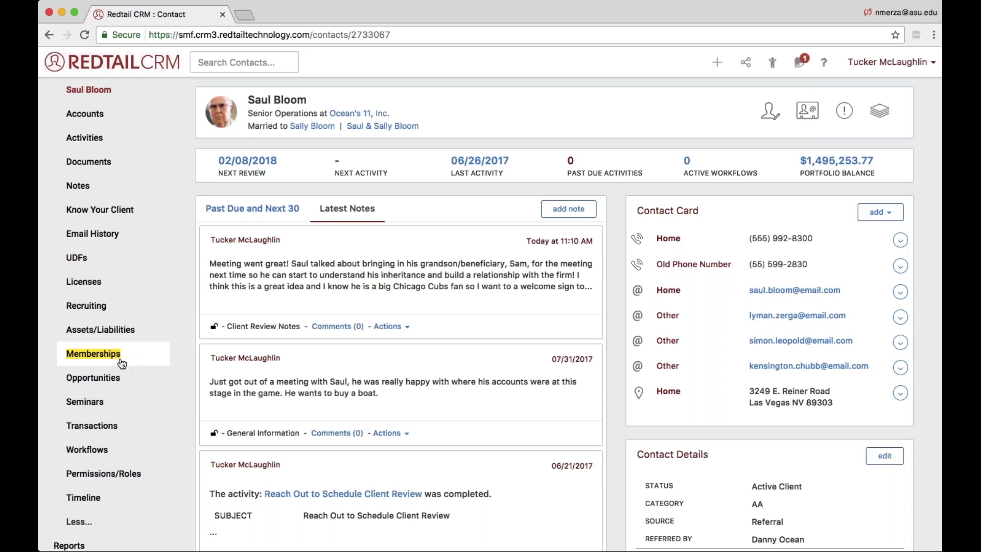
pyautogui.click(109, 358)
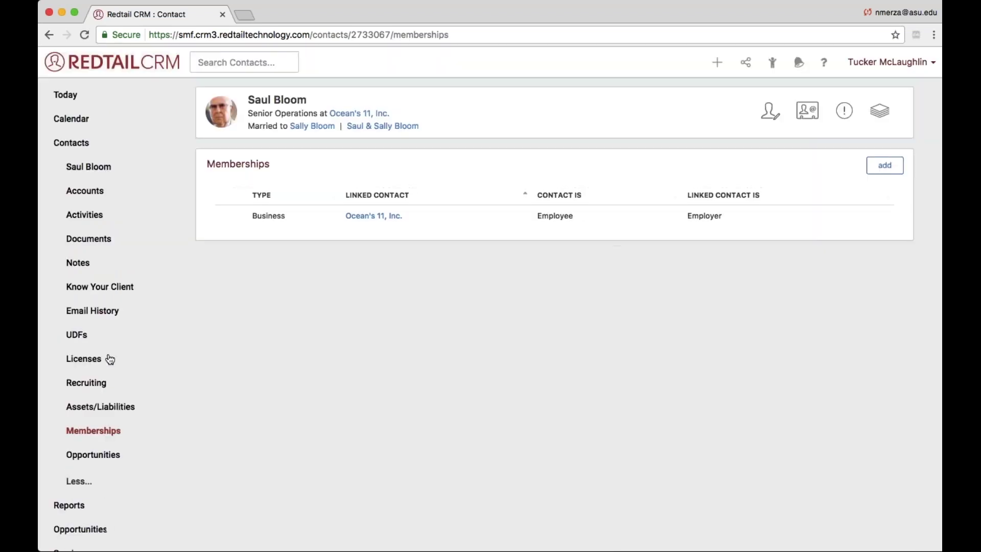
# Step: Start a membership on the grandfather's record with the grandson as linked contact and Accountant as the linked contact's role
pyautogui.click(884, 165)
pyautogui.click(426, 131)
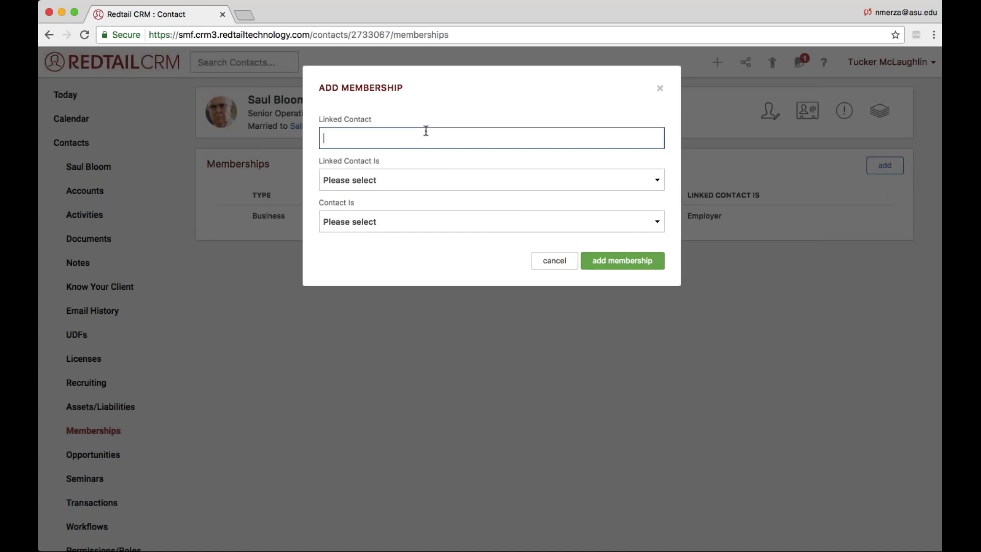
pyautogui.write('sam')
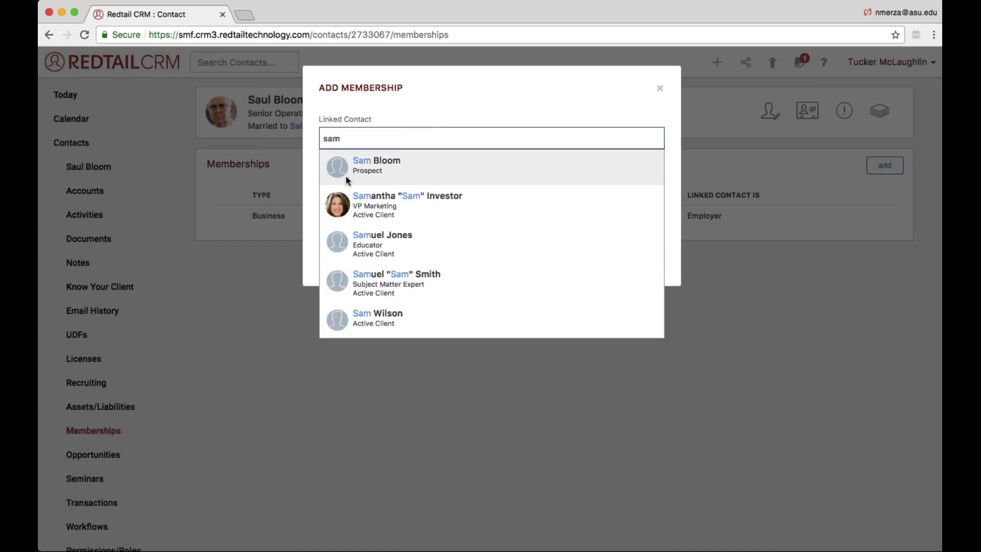
pyautogui.click(345, 175)
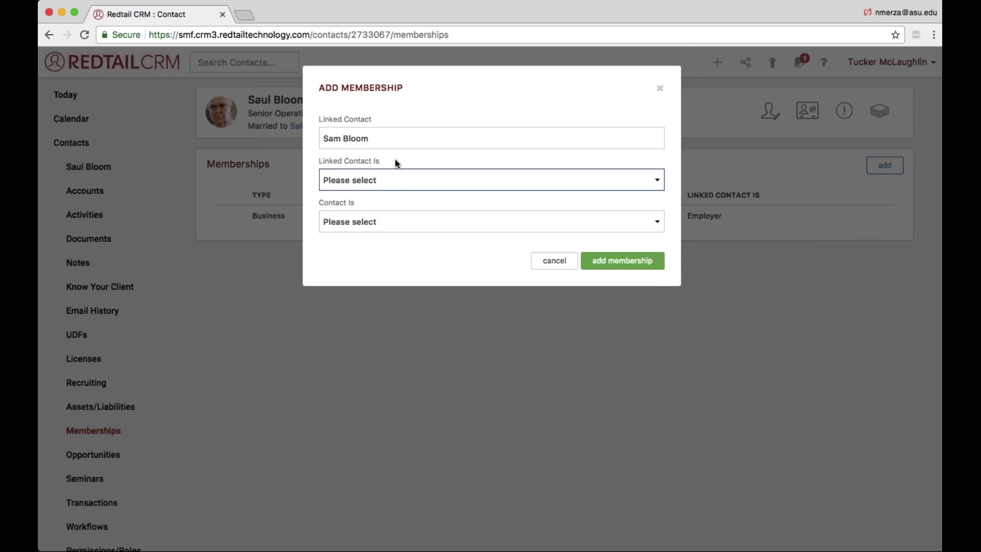
pyautogui.press('a')
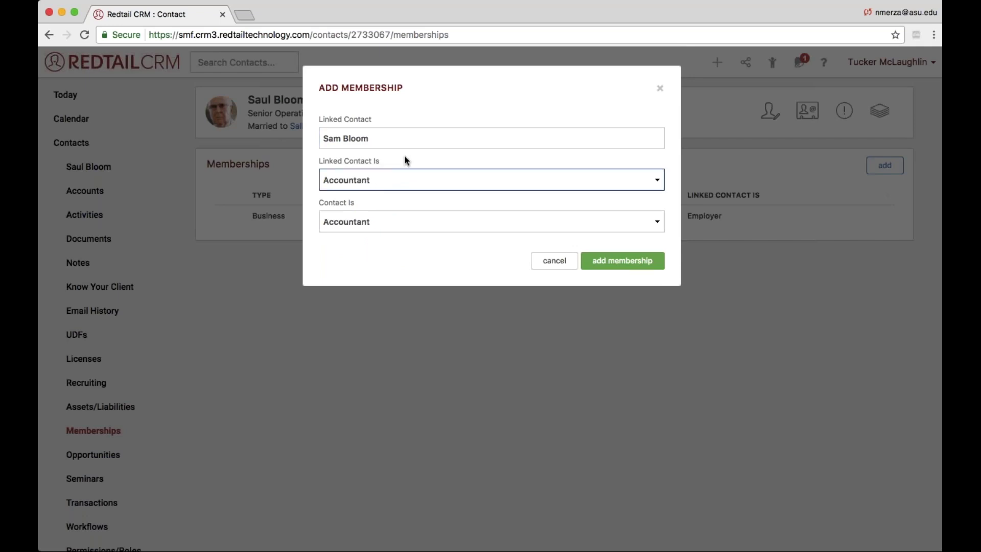
pyautogui.click(379, 126)
pyautogui.moveTo(321, 120); pyautogui.dragTo(318, 120)
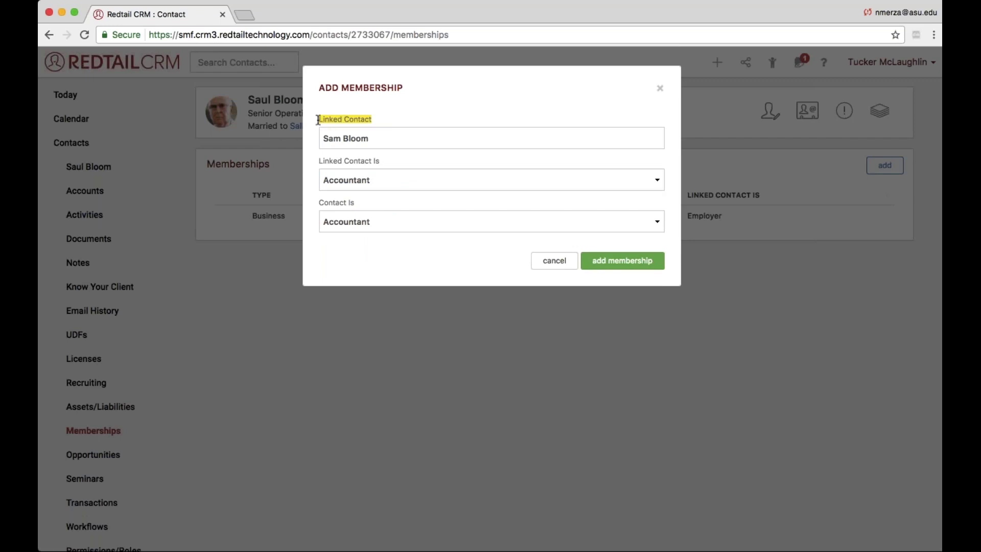
pyautogui.click(307, 163)
pyautogui.moveTo(313, 161); pyautogui.dragTo(353, 170)
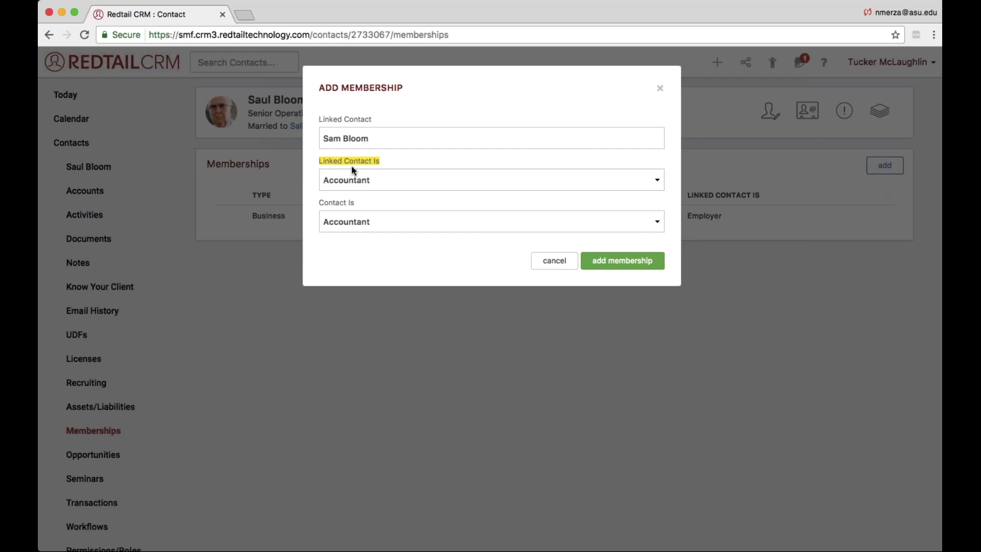
pyautogui.click(351, 167)
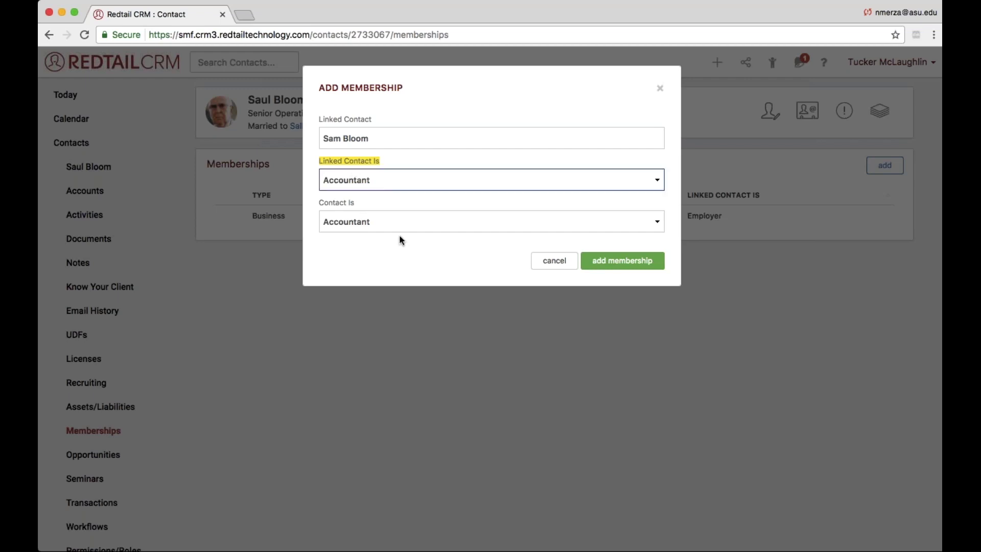
# Step: Set the linked contact's role to Grandchild and the contact's role to Grandparent, and add the membership
pyautogui.press('g')
pyautogui.click(372, 211)
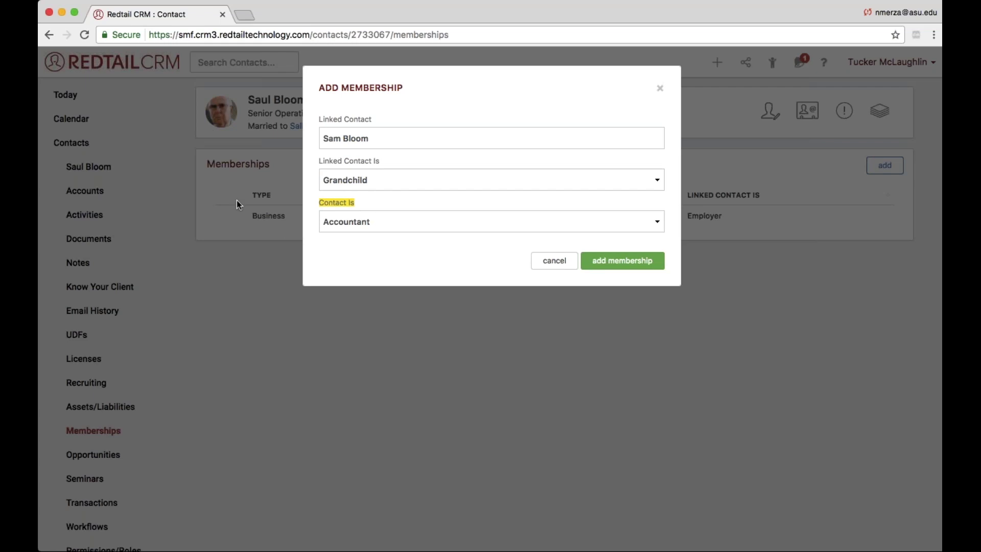
pyautogui.click(349, 222)
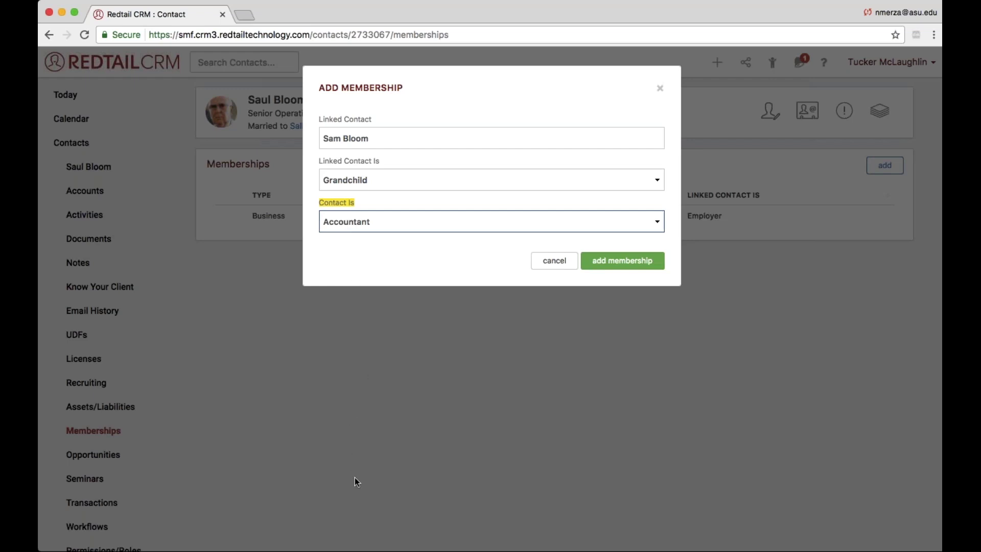
pyautogui.write('grandp')
pyautogui.click(641, 255)
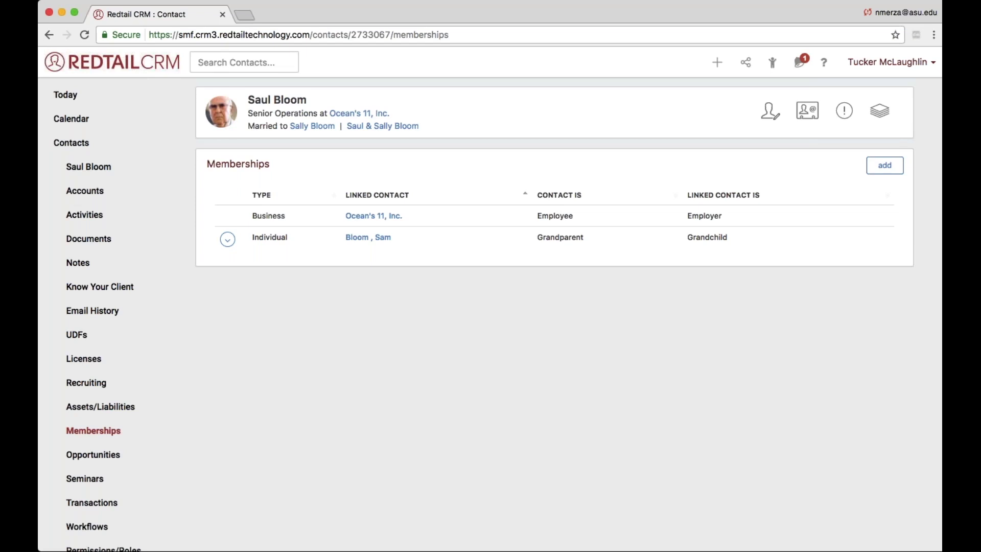
# Step: Copy the latest client review note from the grandfather's notes to the grandson's contact
pyautogui.click(82, 269)
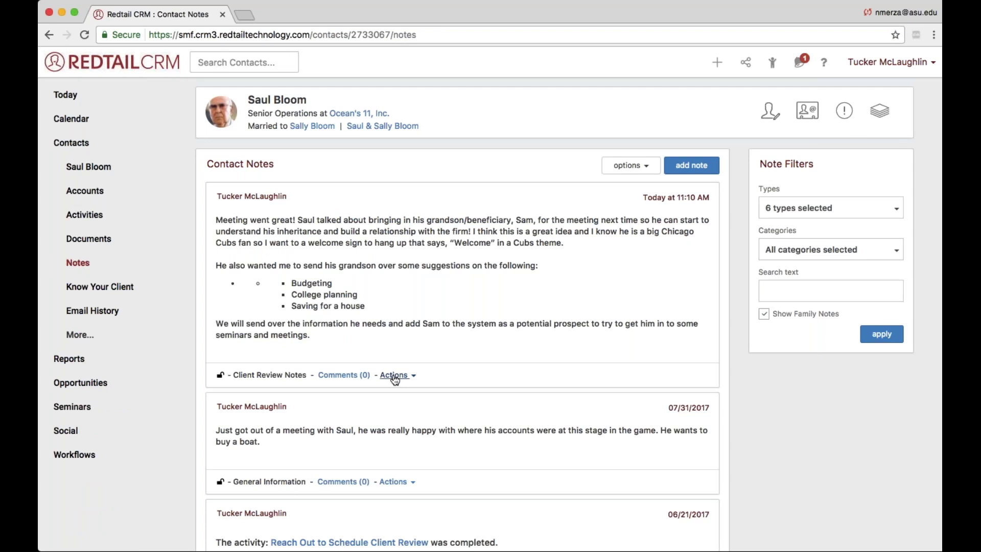
pyautogui.click(395, 375)
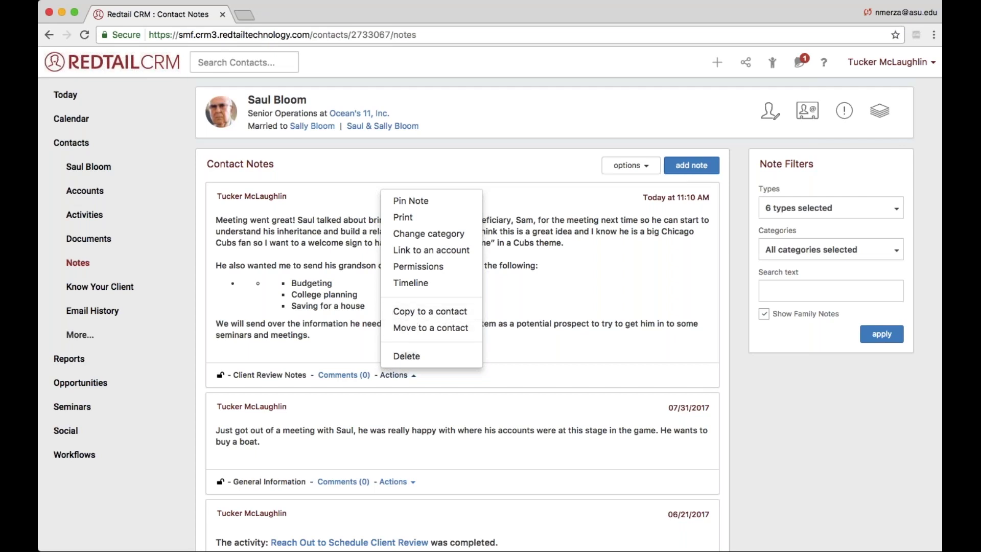
pyautogui.click(450, 315)
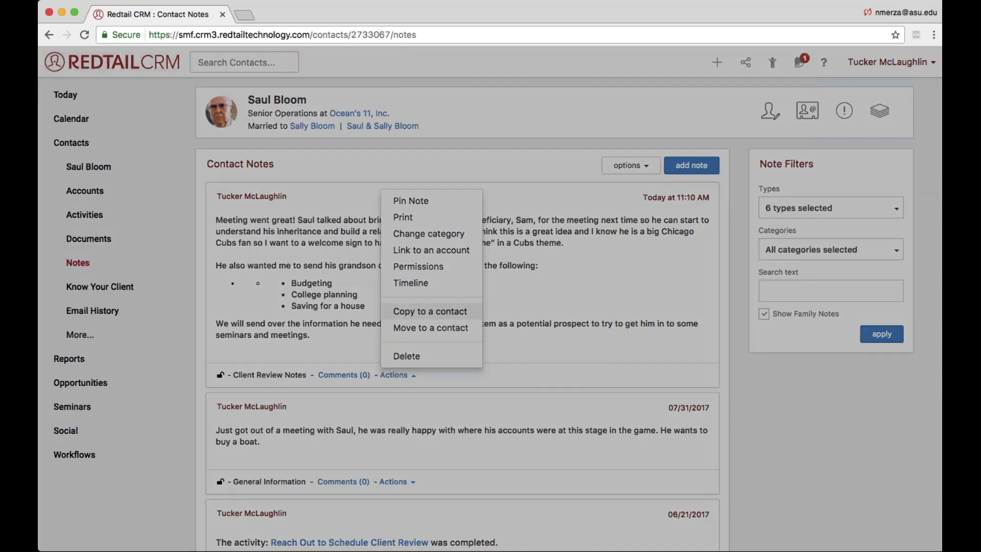
pyautogui.click(446, 144)
pyautogui.write('sam')
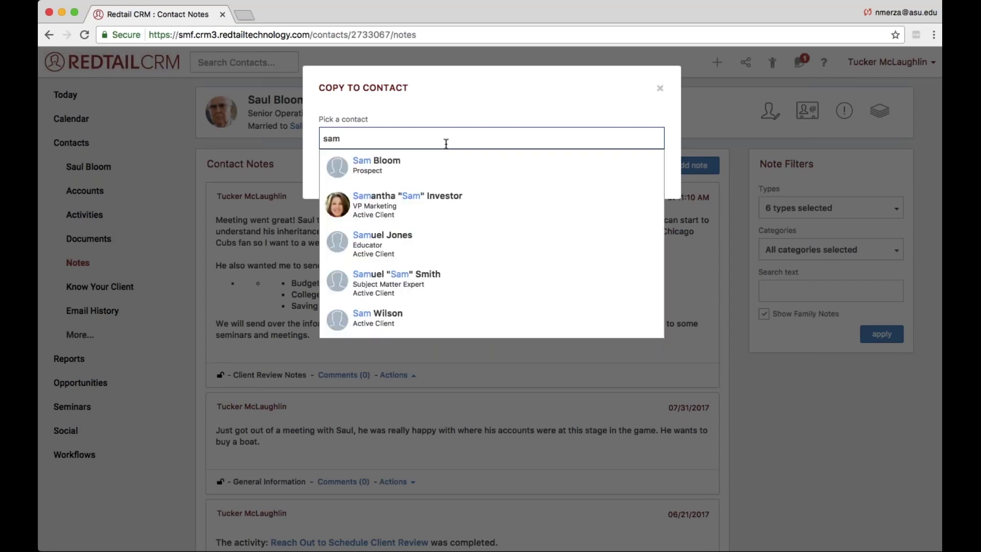
pyautogui.click(347, 163)
pyautogui.click(645, 177)
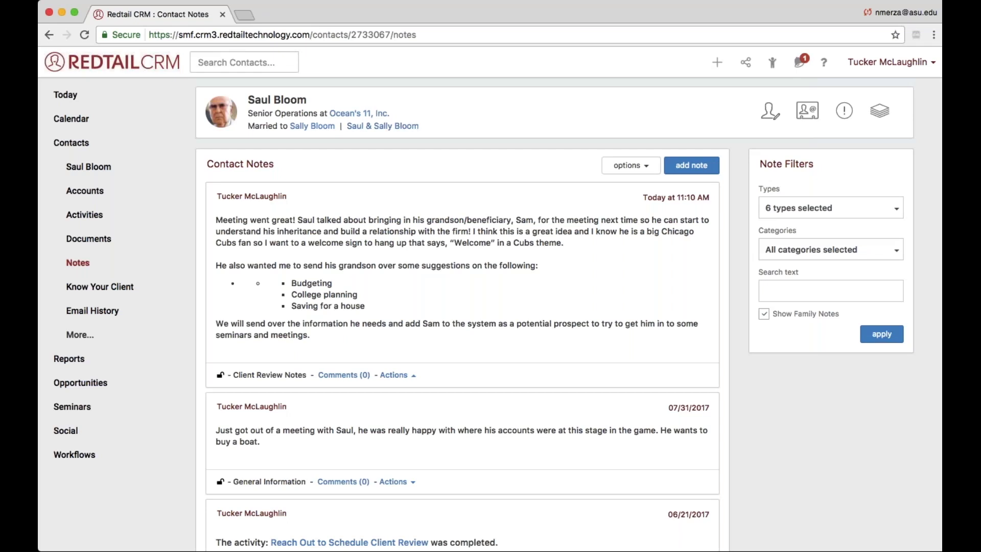
# Step: Open the grandson's contact through the grandfather's memberships and read the copied client review note in full
pyautogui.click(80, 335)
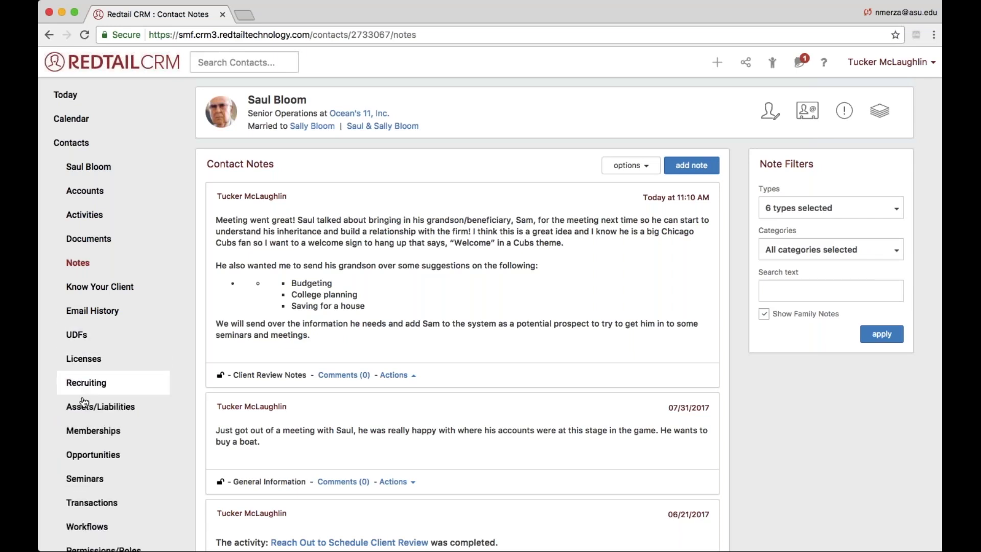
pyautogui.click(93, 432)
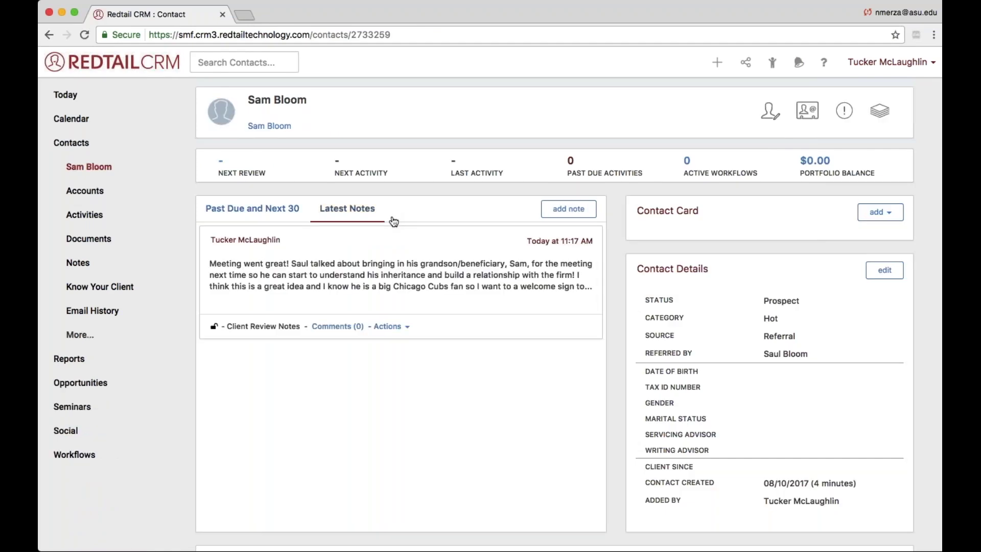
pyautogui.click(318, 274)
pyautogui.moveTo(348, 279); pyautogui.dragTo(234, 138)
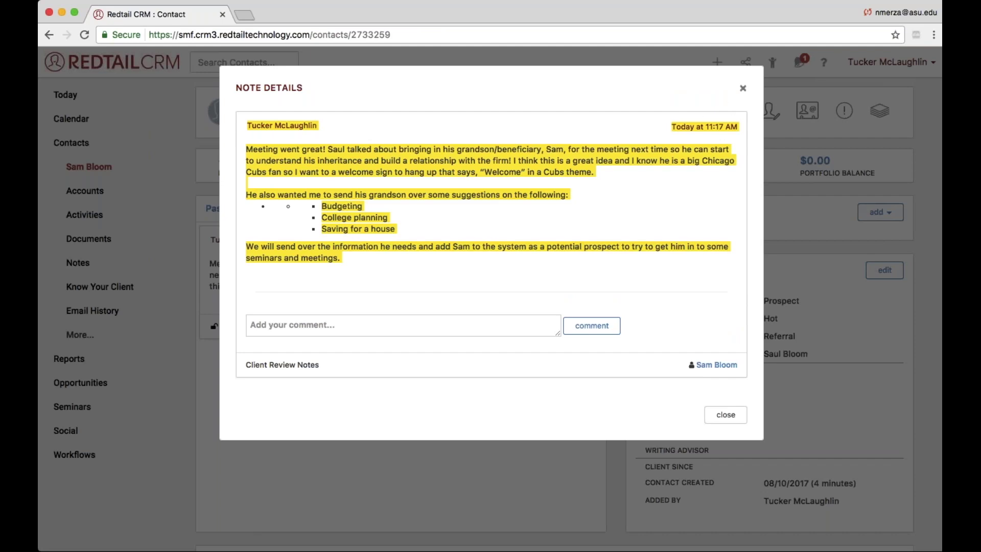
pyautogui.click(742, 88)
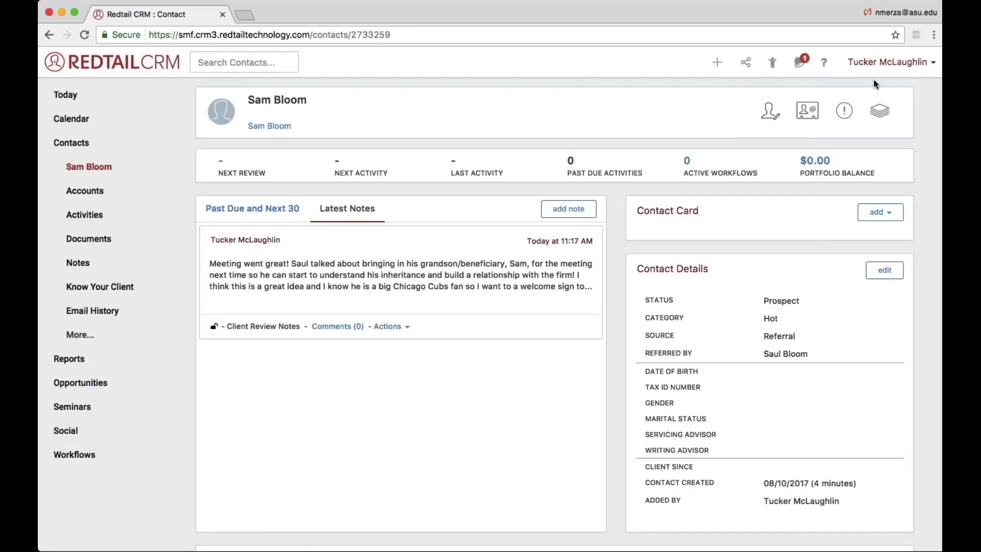
pyautogui.click(846, 115)
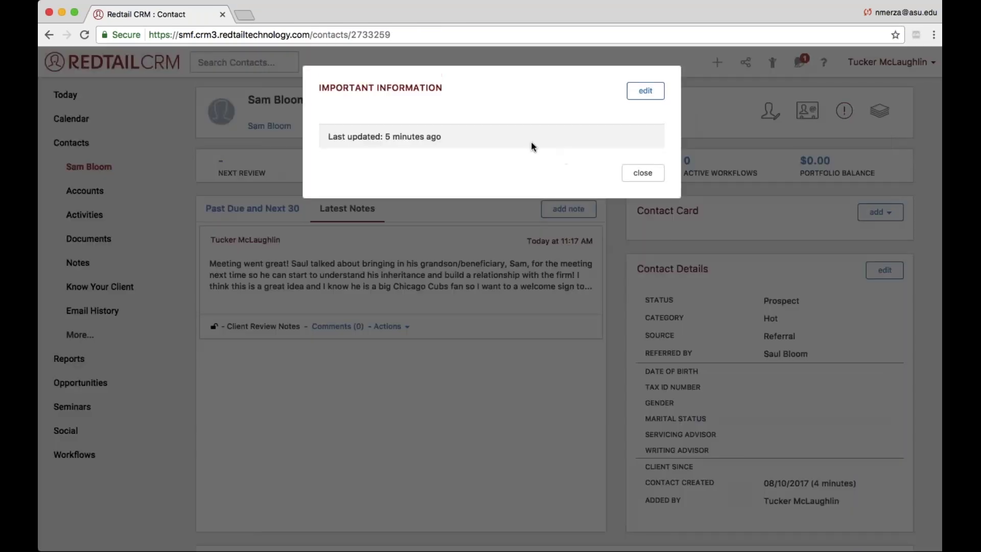
pyautogui.click(645, 91)
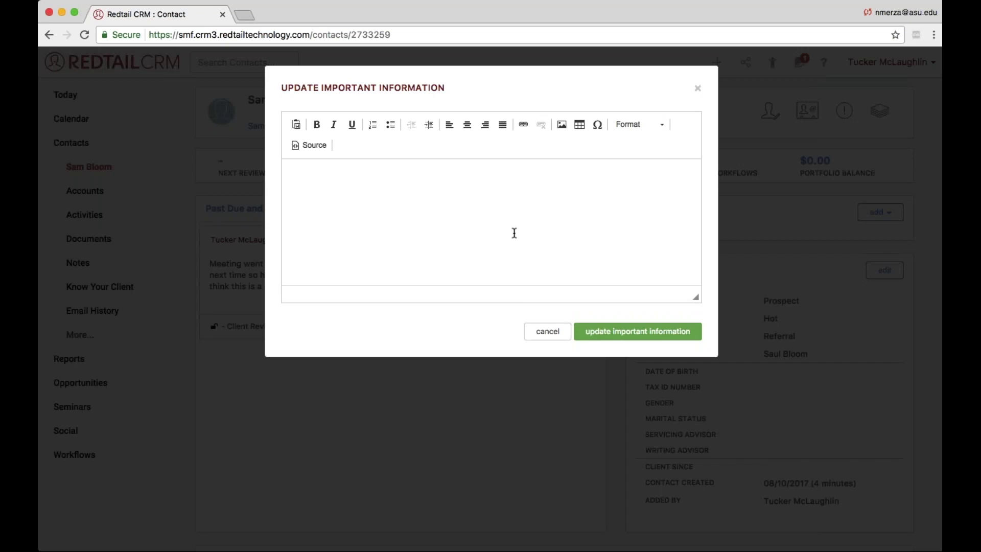
pyautogui.click(548, 331)
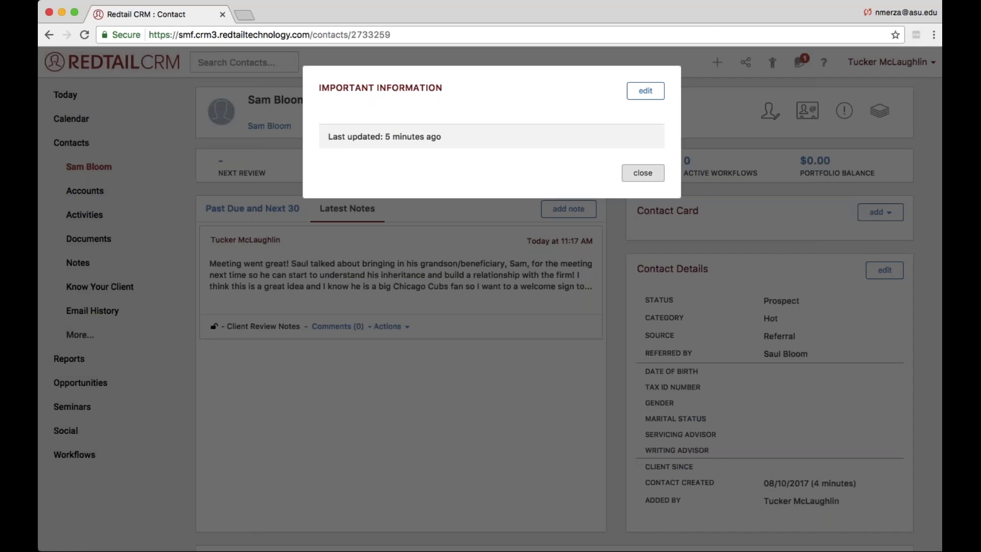
pyautogui.click(642, 173)
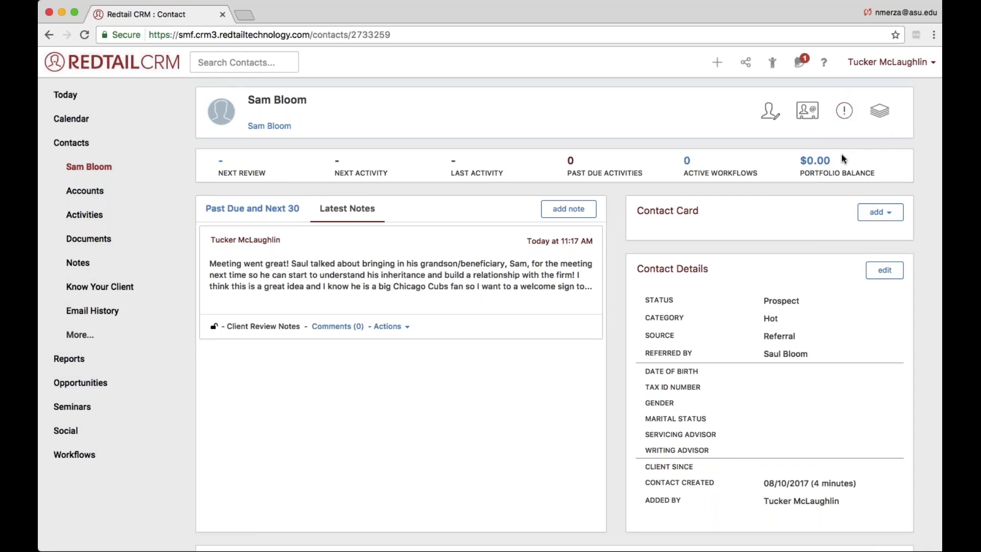
# Step: Write in the grandson's important information that he is the client's grandson and is going to be the beneficiary to some accounts
pyautogui.click(844, 110)
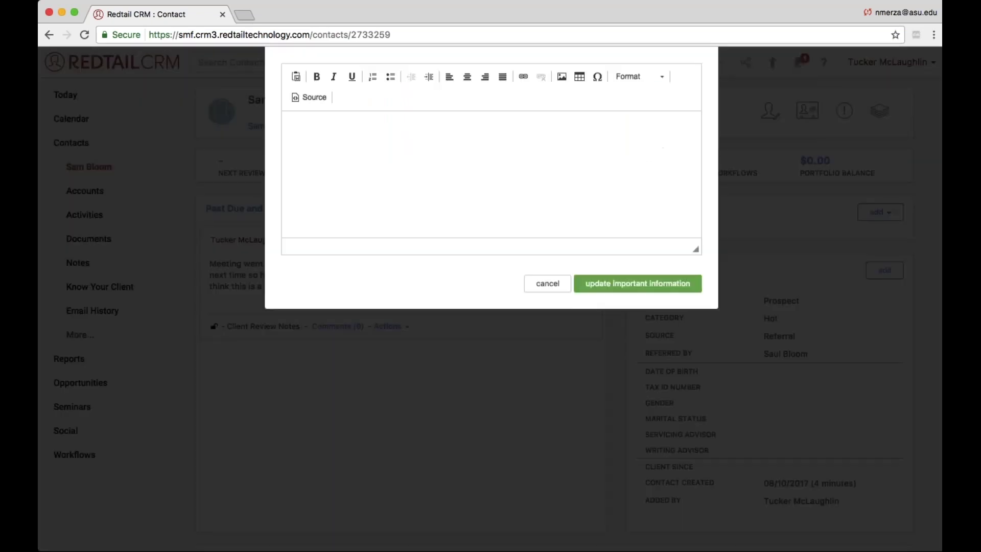
pyautogui.write('Sa')
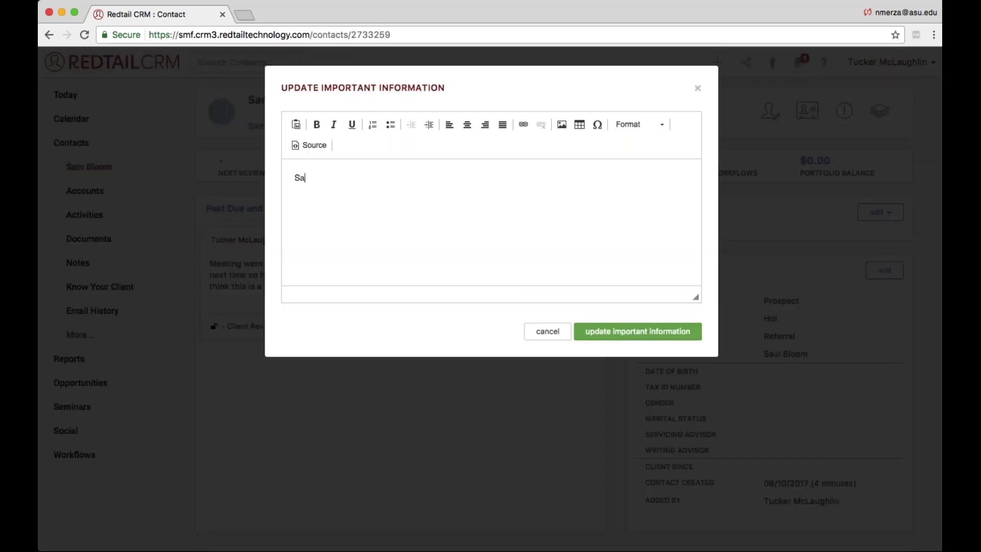
pyautogui.write("m is Saul Bloom's grandson and he is going")
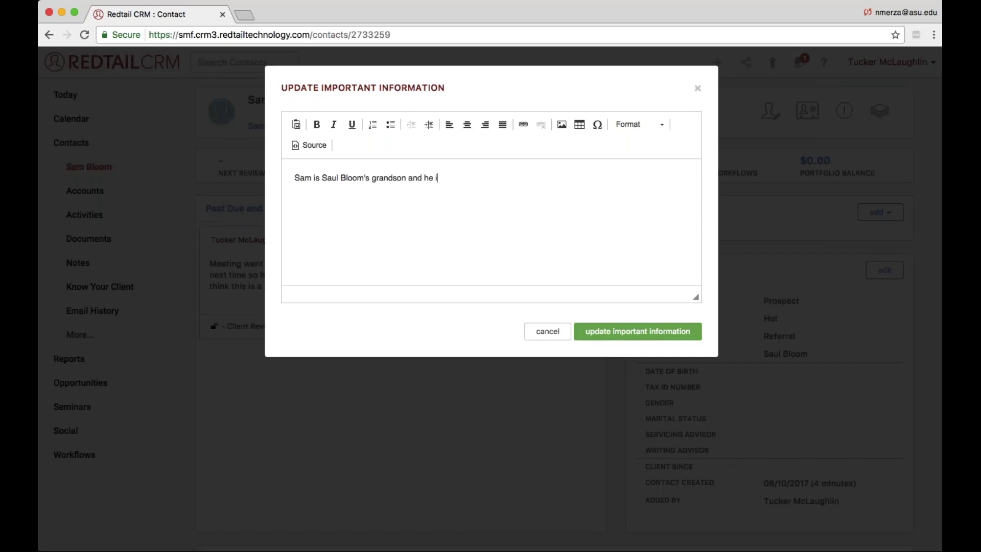
pyautogui.press('BackSpace')
pyautogui.write('n')
pyautogui.write('to be the be')
pyautogui.write('neficiary')
pyautogui.write(' to d')
pyautogui.press('BackSpace')
pyautogui.write('some accounts,')
pyautogui.press('BackSpace')
# Step: Add "He is a Chicago Cubs fan!" in bold, save the important information and reload the grandson's contact page
pyautogui.click(316, 124)
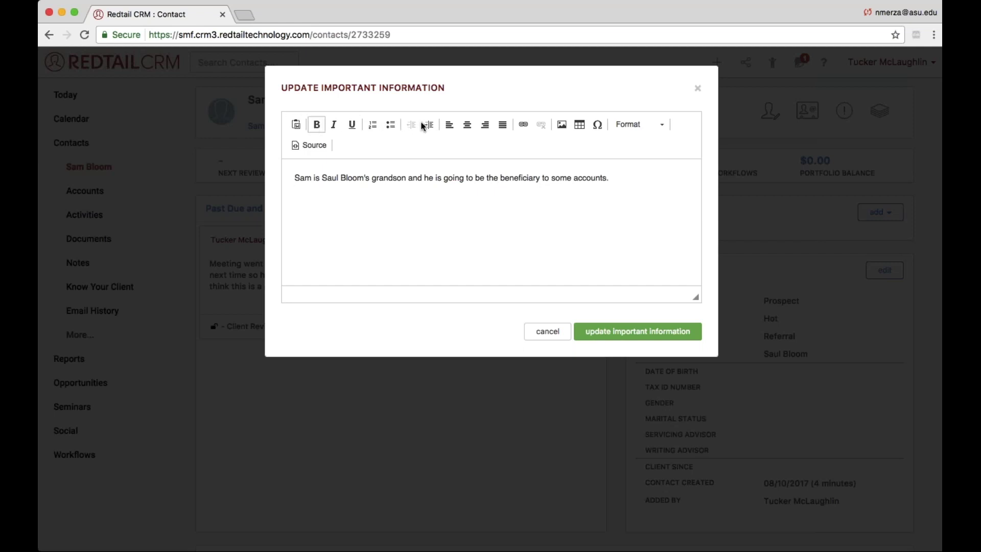
pyautogui.write('He is a Chicago Cubs fan!')
pyautogui.click(614, 338)
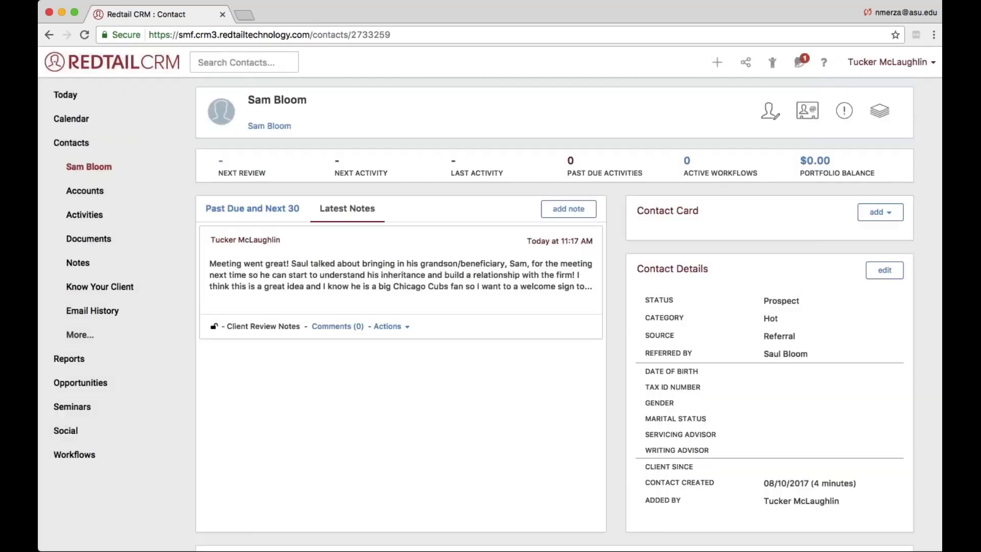
pyautogui.click(585, 34)
pyautogui.press('Return')
# Step: Add the user defined field Favorite MLB Team with the value Chicago Cubs to the grandson's contact
pyautogui.scroll(-5, 655, 312)
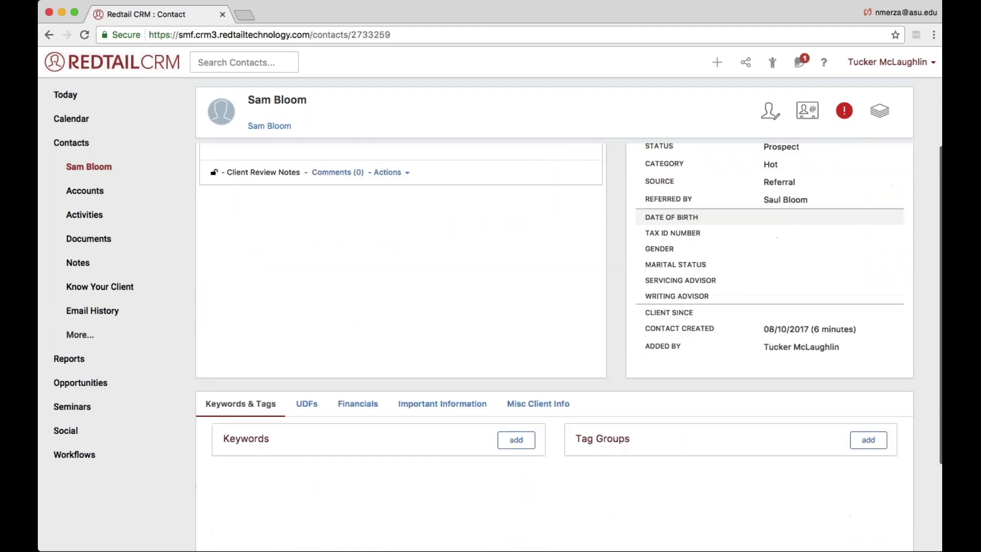
pyautogui.click(308, 358)
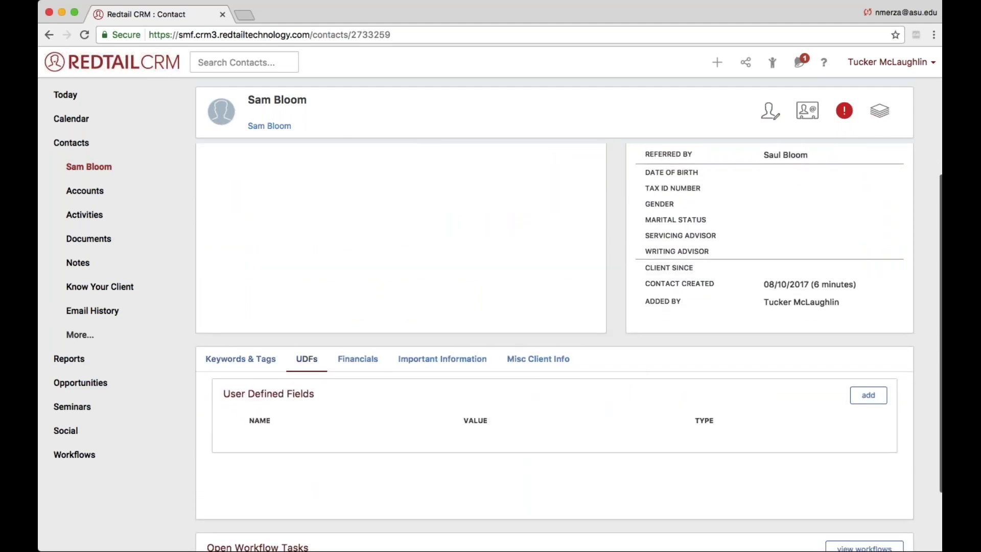
pyautogui.click(868, 395)
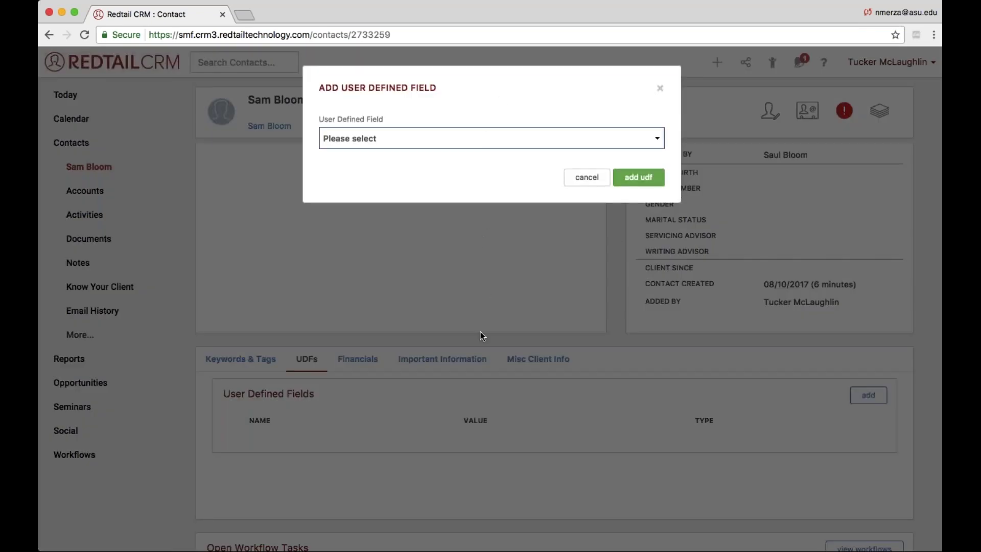
pyautogui.click(449, 380)
pyautogui.click(431, 255)
pyautogui.write('Chicago Cubs')
pyautogui.click(634, 324)
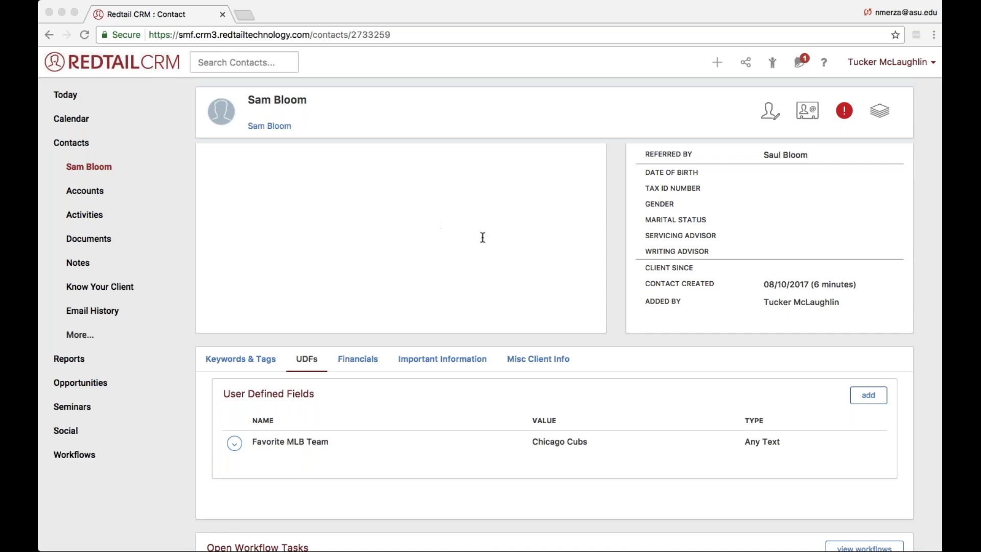
pyautogui.click(800, 193)
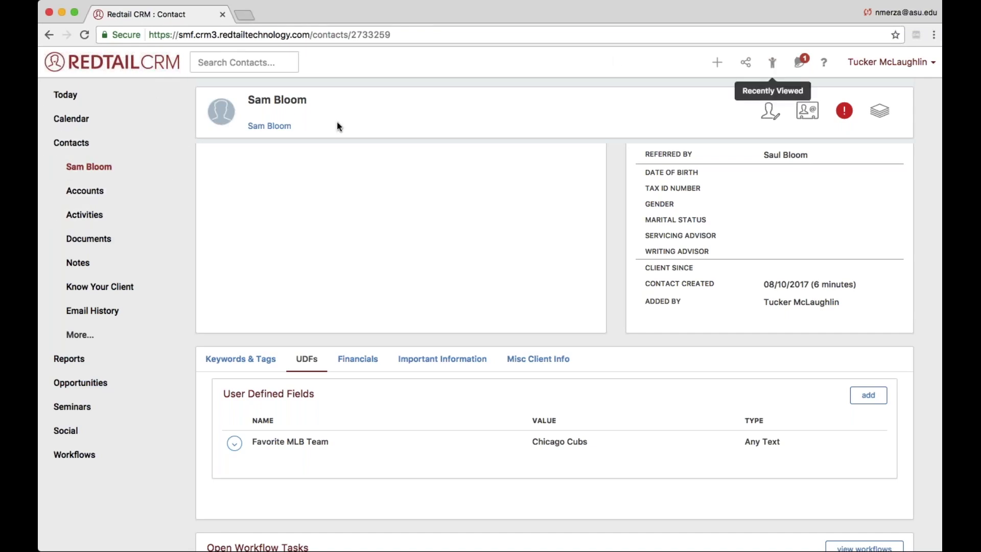
# Step: Open the grandfather's contact from the recently viewed contacts and read the requested suggestions in his latest review note
pyautogui.click(772, 62)
pyautogui.click(299, 226)
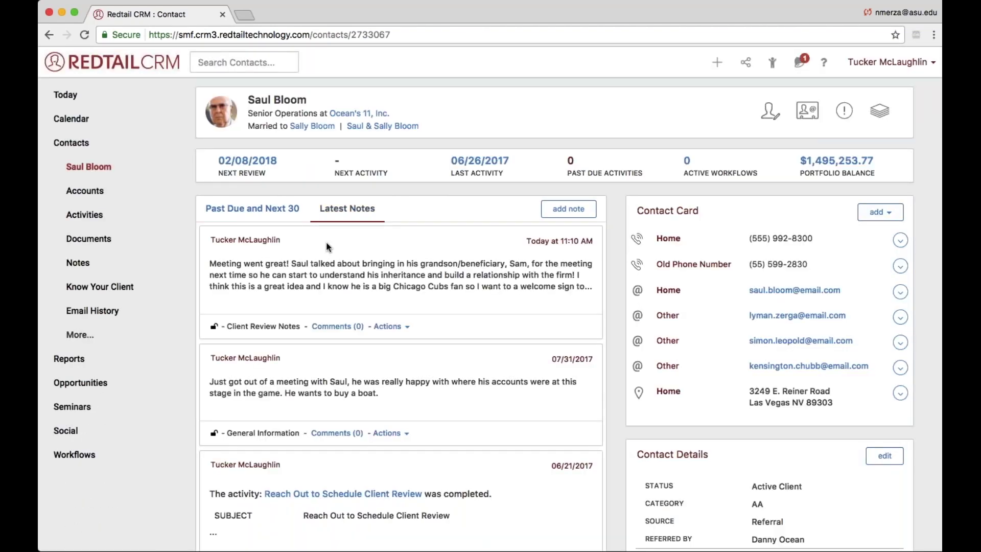
pyautogui.click(326, 241)
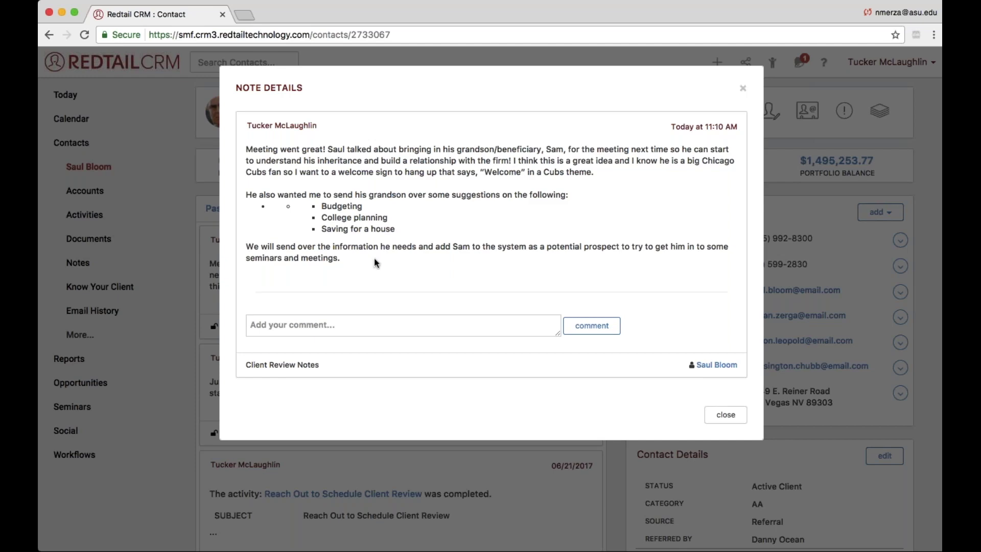
pyautogui.moveTo(397, 231); pyautogui.dragTo(243, 191)
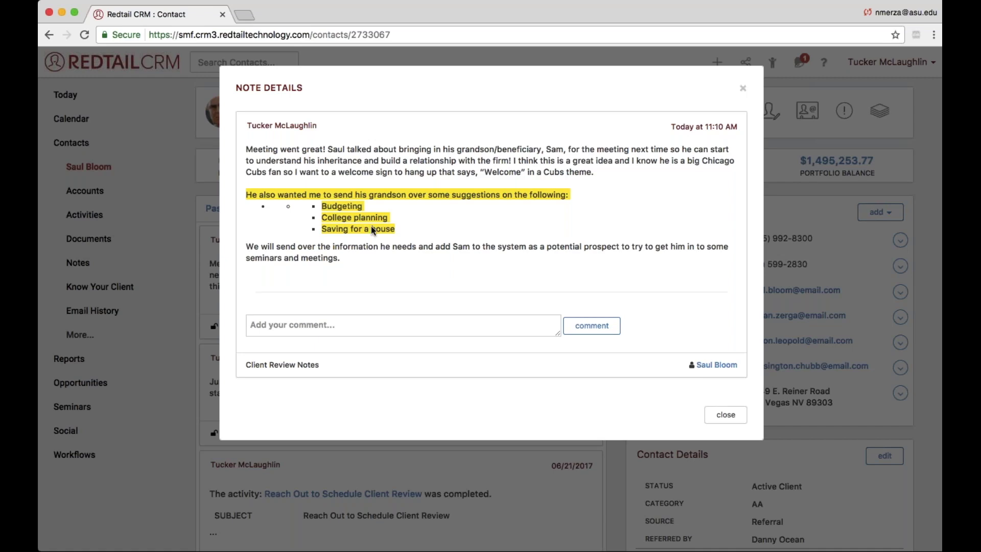
pyautogui.click(743, 87)
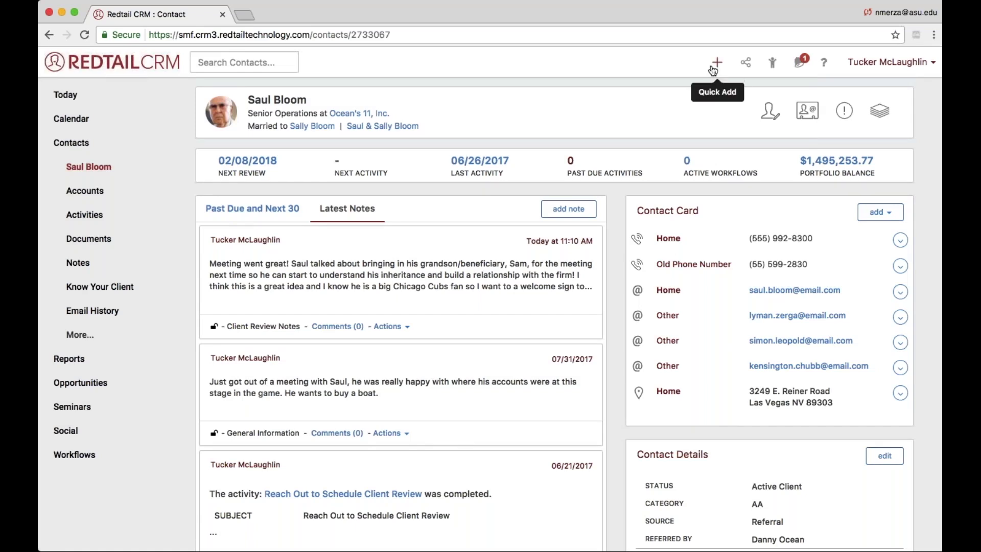
pyautogui.click(715, 63)
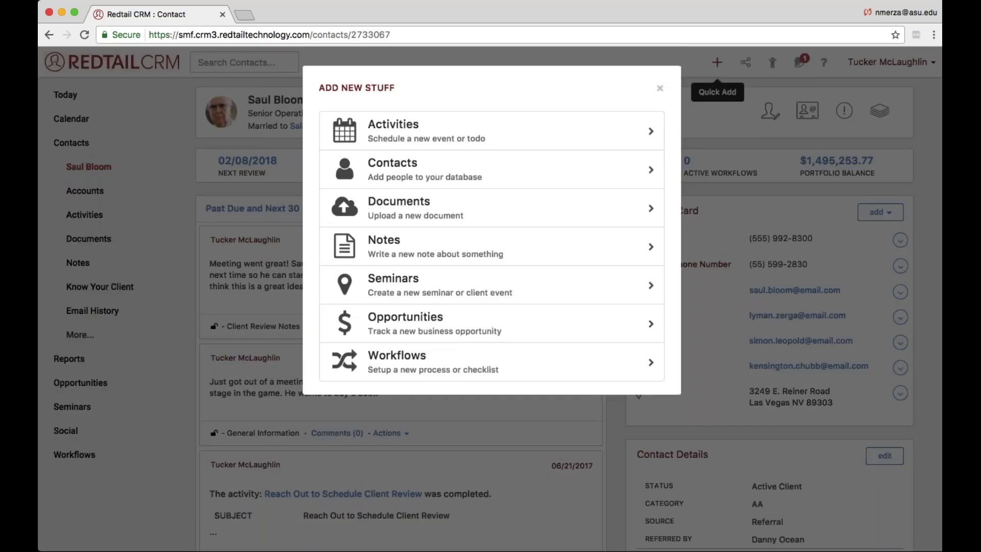
pyautogui.moveTo(316, 117); pyautogui.dragTo(507, 140)
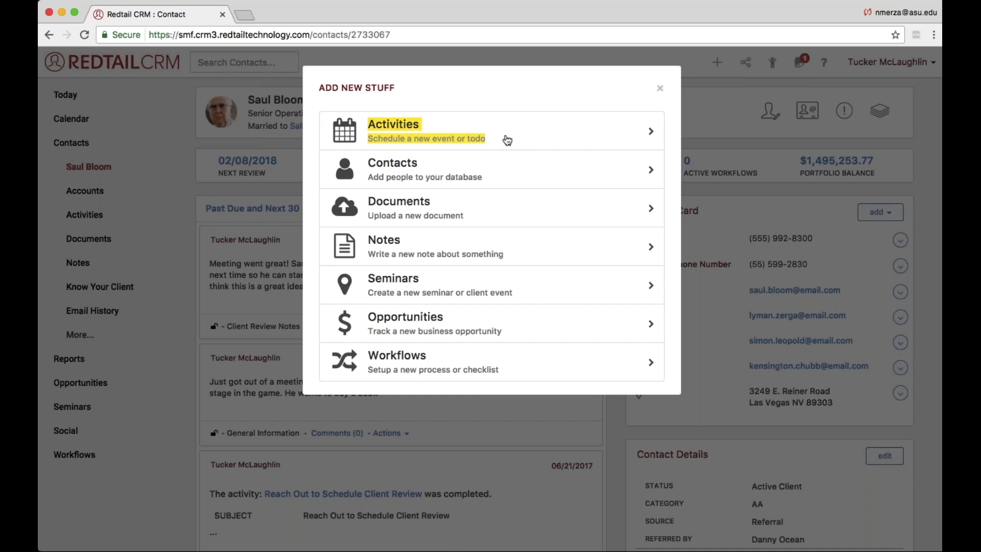
pyautogui.click(503, 141)
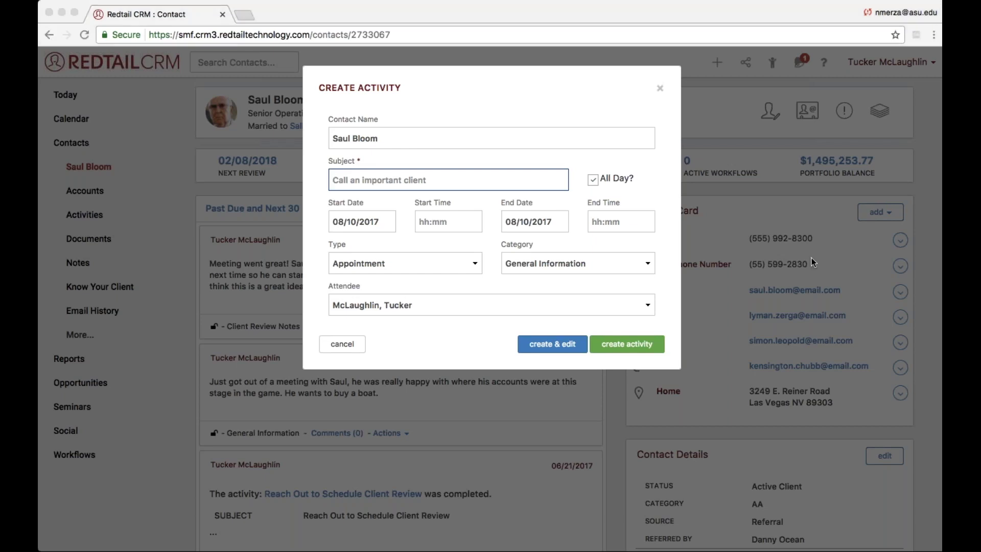
pyautogui.click(489, 107)
pyautogui.click(417, 99)
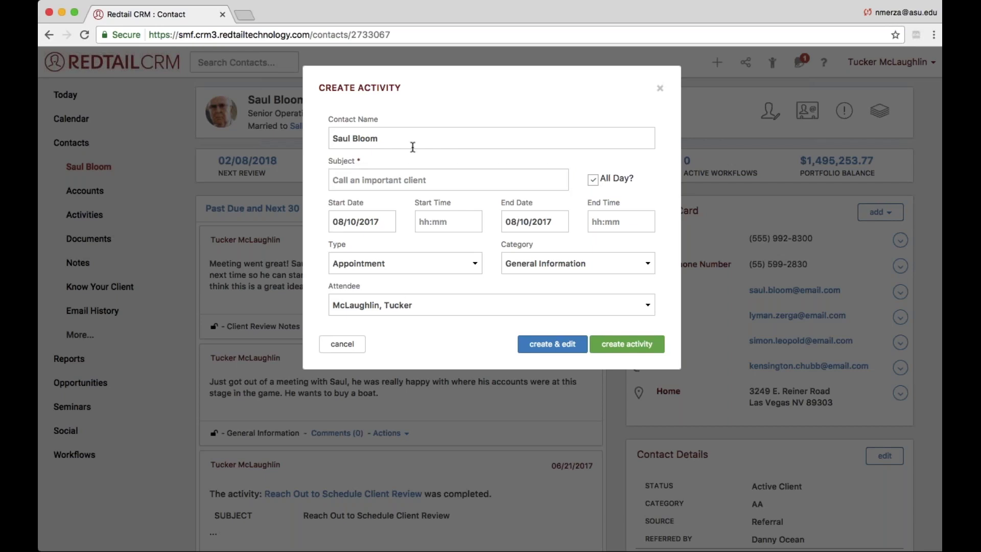
pyautogui.click(413, 180)
pyautogui.write('Meeting ')
pyautogui.write('To')
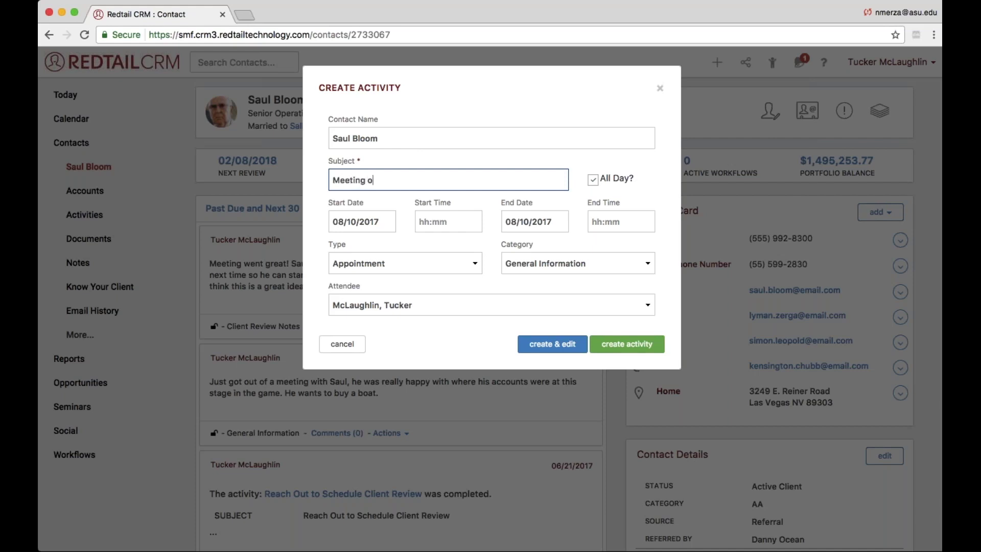
pyautogui.write("'dos")
pyautogui.write(' f')
pyautogui.press('BackSpace')
pyautogui.press('BackSpace')
pyautogui.press('BackSpace')
pyautogui.press('BackSpace')
pyautogui.press('BackSpace')
pyautogui.press('BackSpace')
pyautogui.write("-Do's from Client Revi")
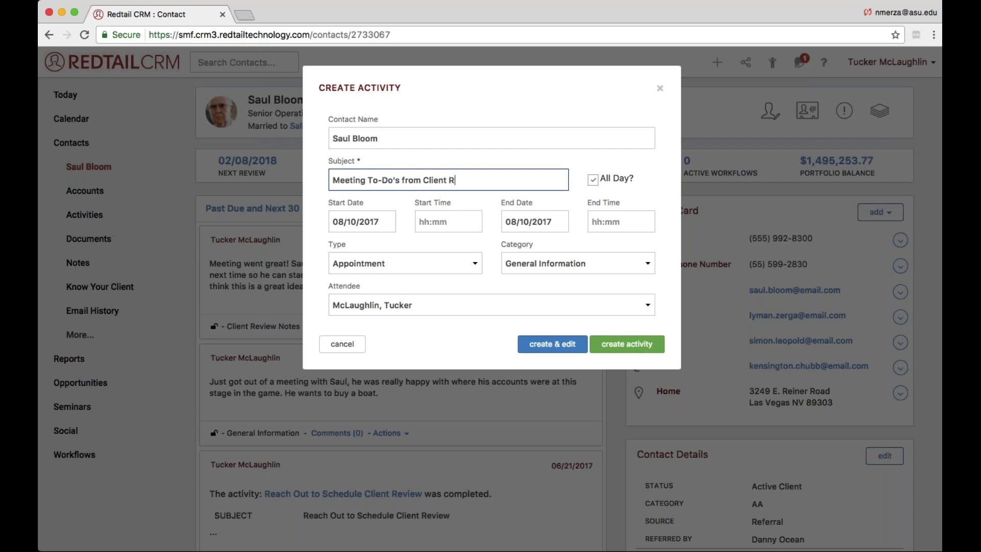
pyautogui.write('ew Meeting')
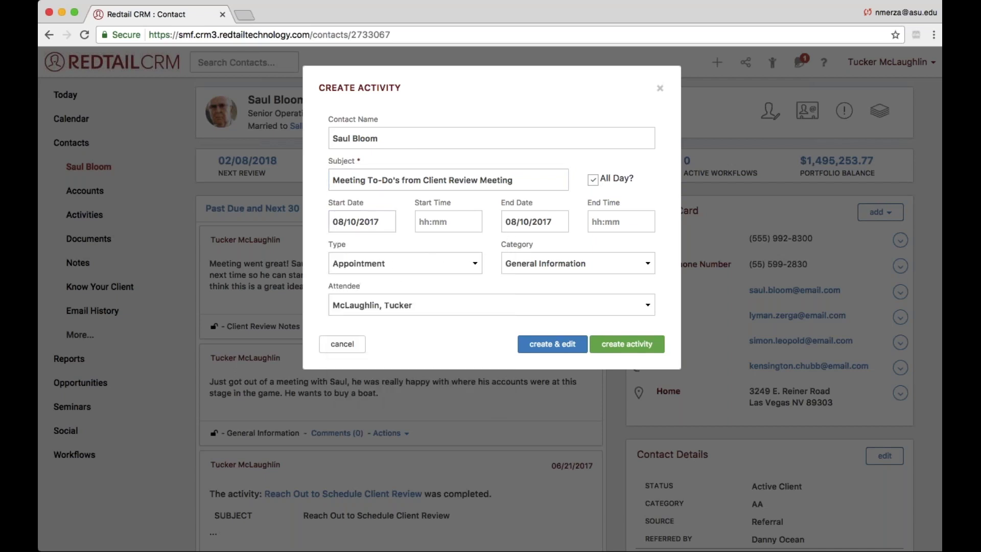
pyautogui.click(380, 223)
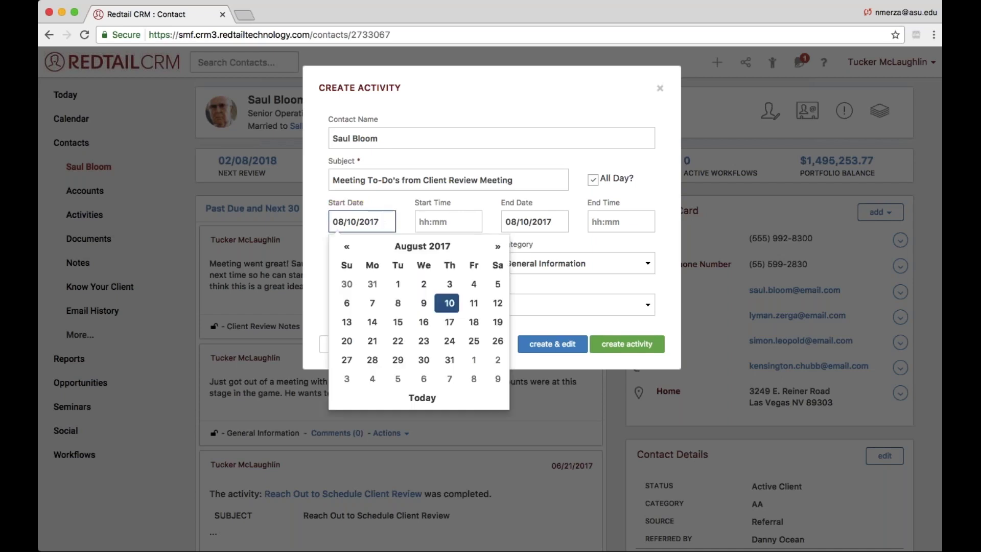
pyautogui.click(476, 305)
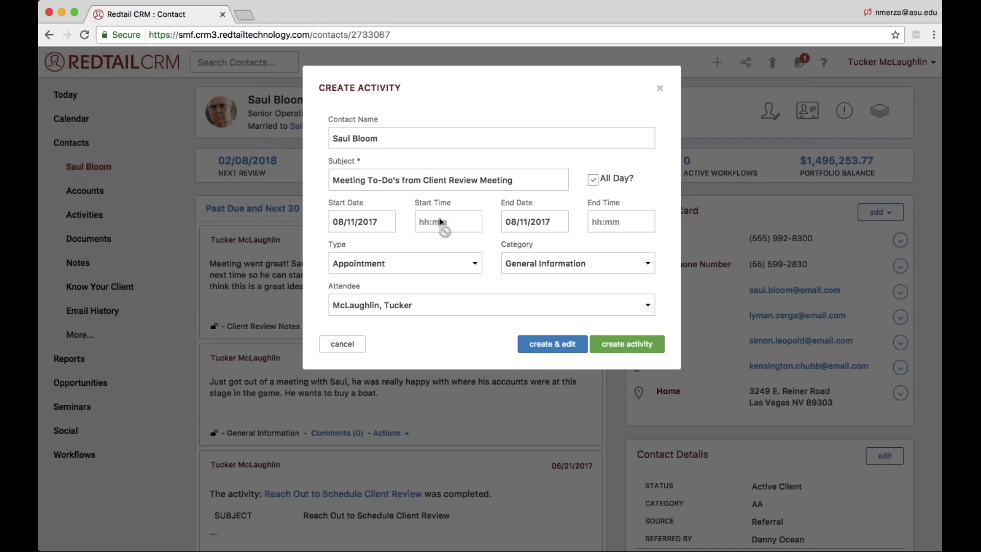
pyautogui.scroll(-3, 210, 336)
pyautogui.click(210, 335)
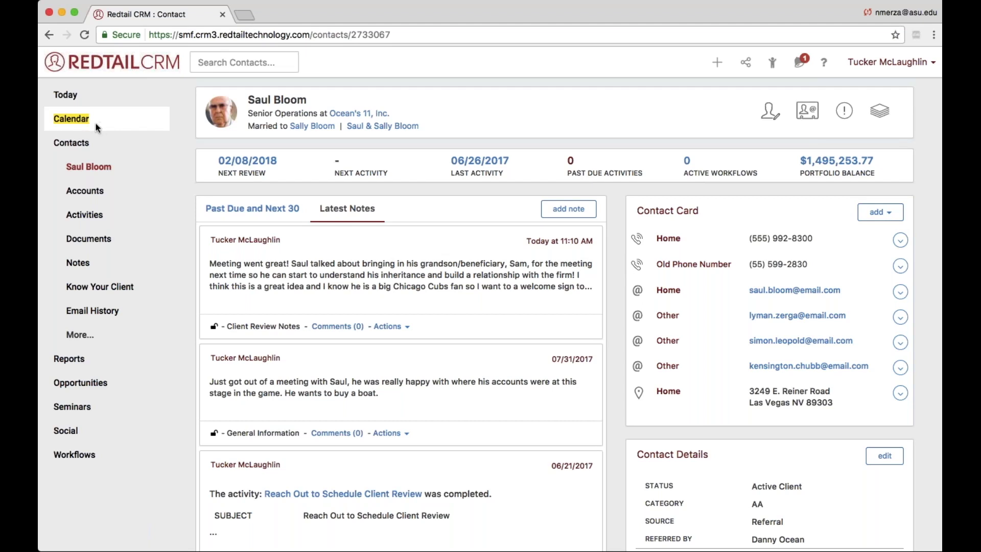
# Step: Open the calendar in a separate tab and look for a free time slot on Friday 8/11
pyautogui.keyDown('super'); pyautogui.click(169, 123); pyautogui.keyUp('super')
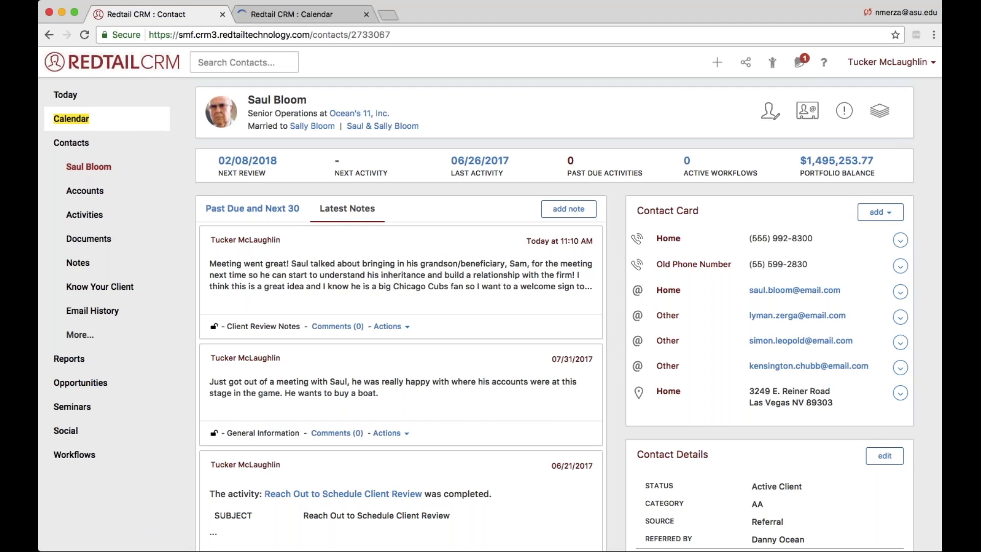
pyautogui.click(269, 20)
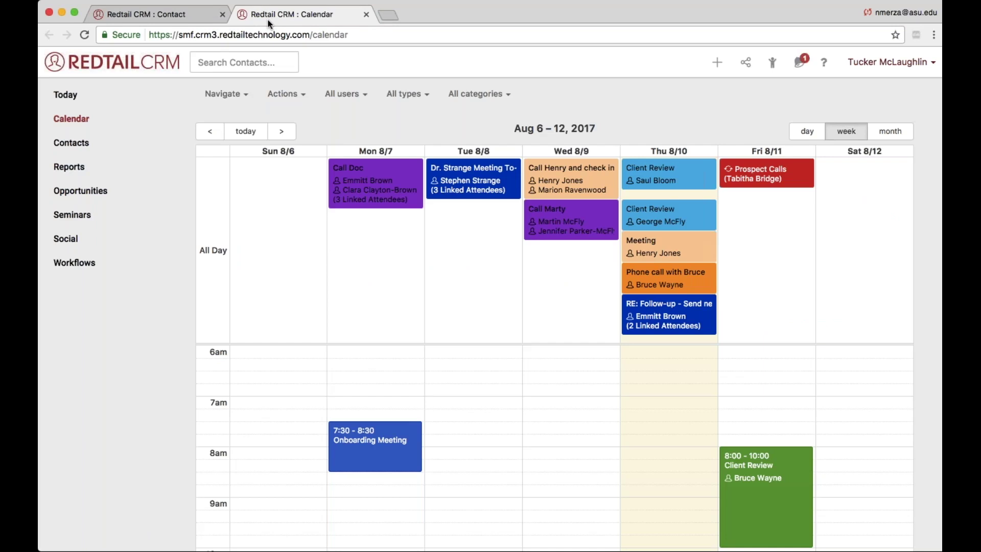
pyautogui.scroll(-5, 554, 327)
pyautogui.scroll(-2, 554, 327)
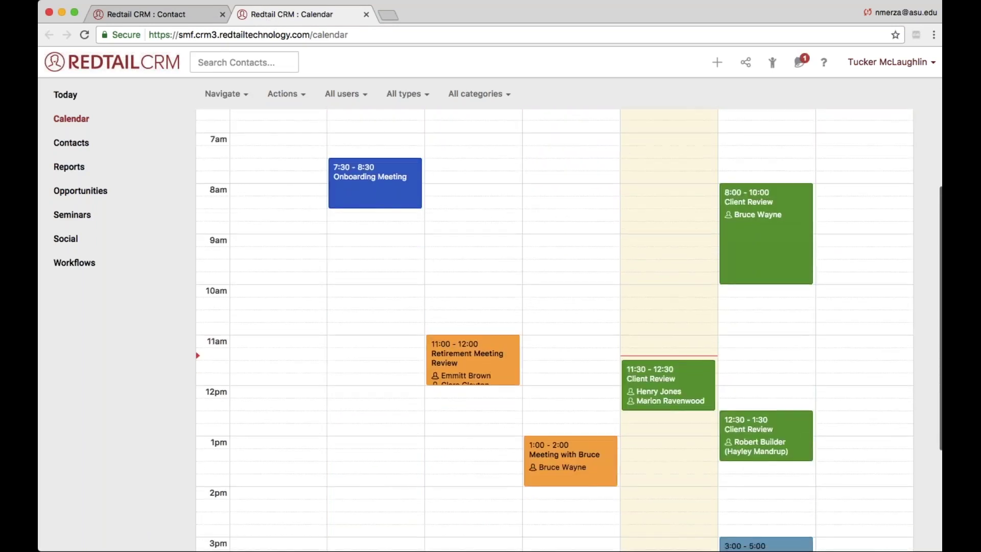
pyautogui.scroll(-1, 554, 327)
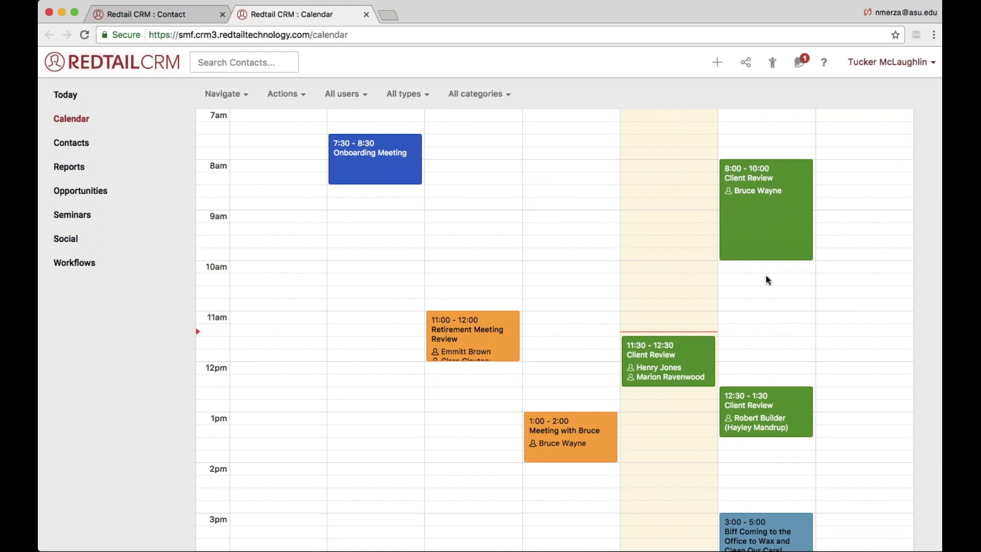
pyautogui.click(737, 277)
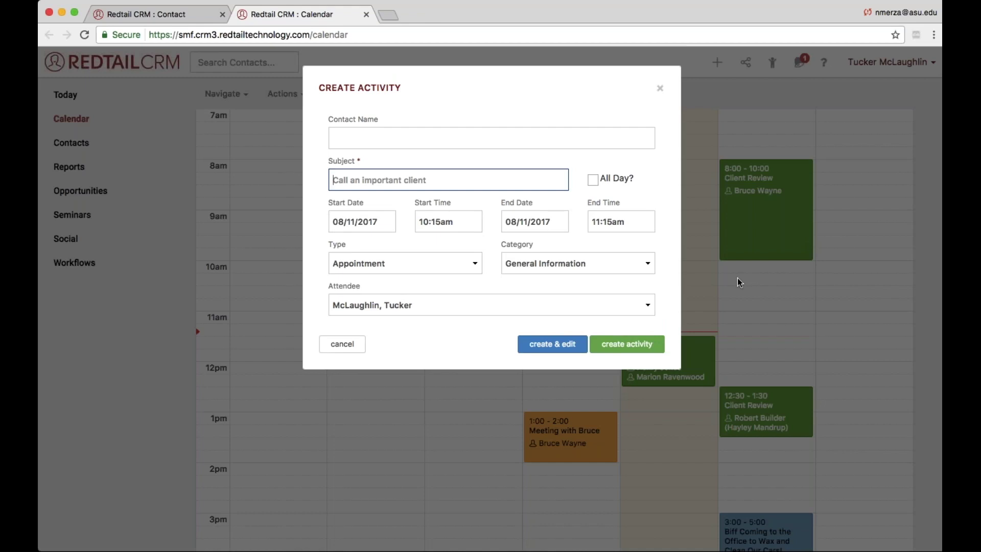
pyautogui.hotkey('shift', 'Tab')
pyautogui.write('saul')
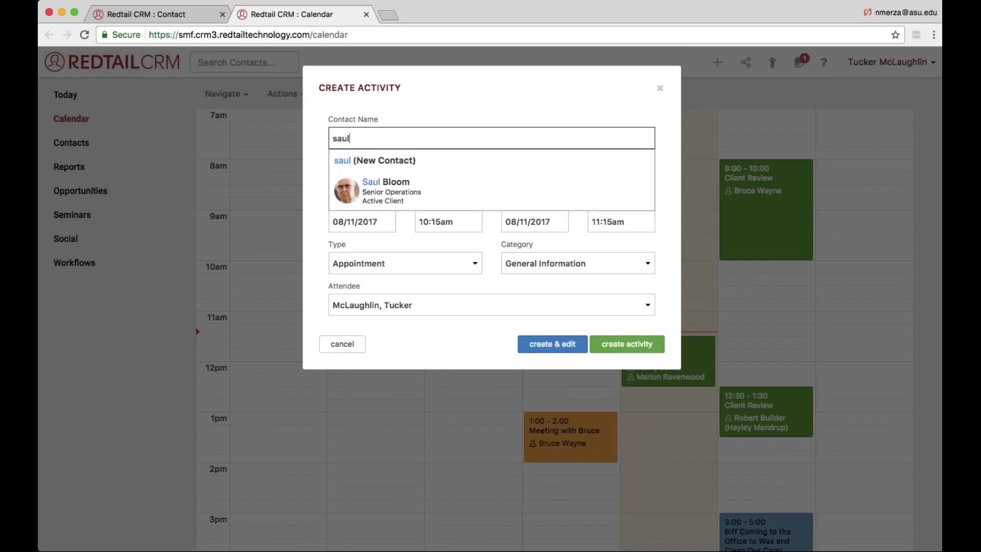
pyautogui.click(660, 88)
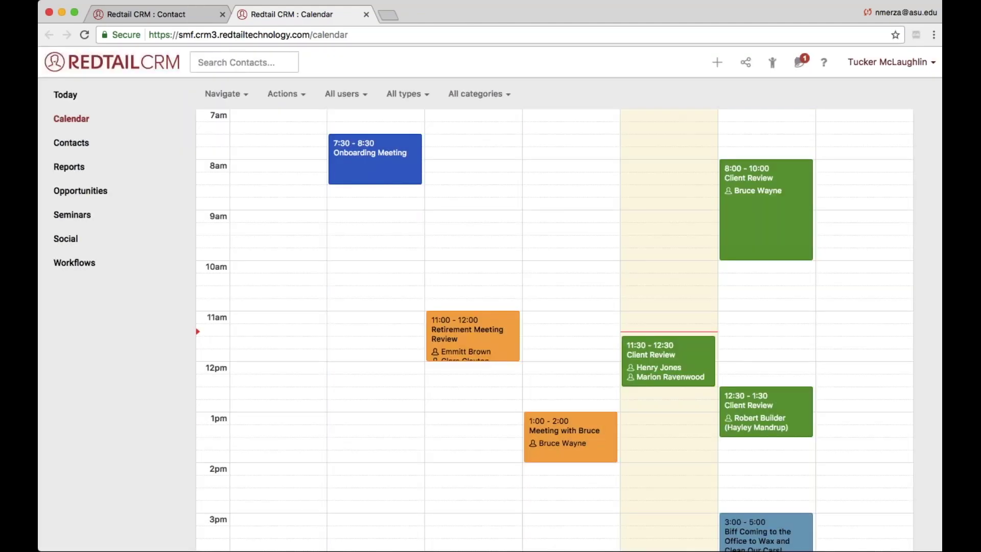
# Step: Start a new activity from the client's contact page with the subject "Meeting To-Do's from Client Review Meeting"
pyautogui.click(120, 11)
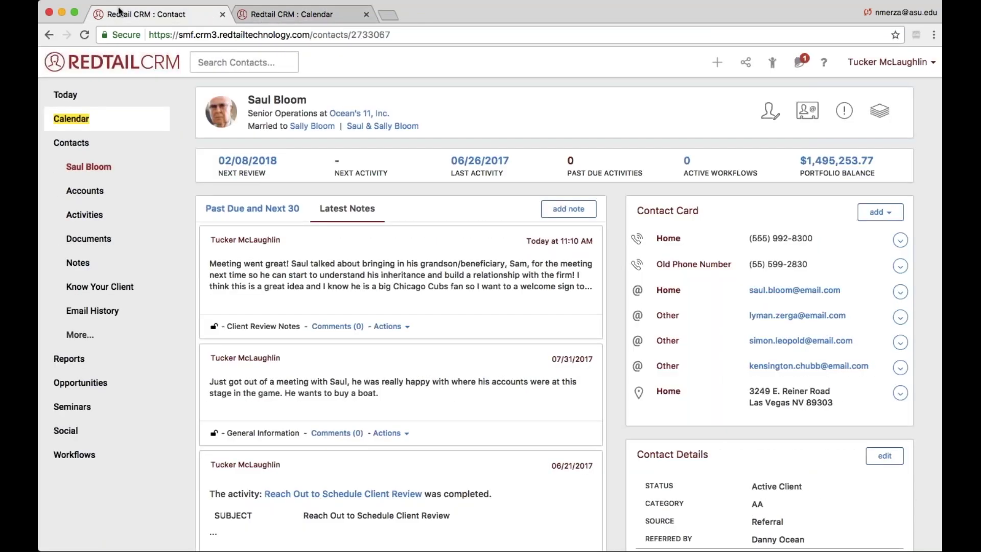
pyautogui.click(717, 62)
pyautogui.click(465, 132)
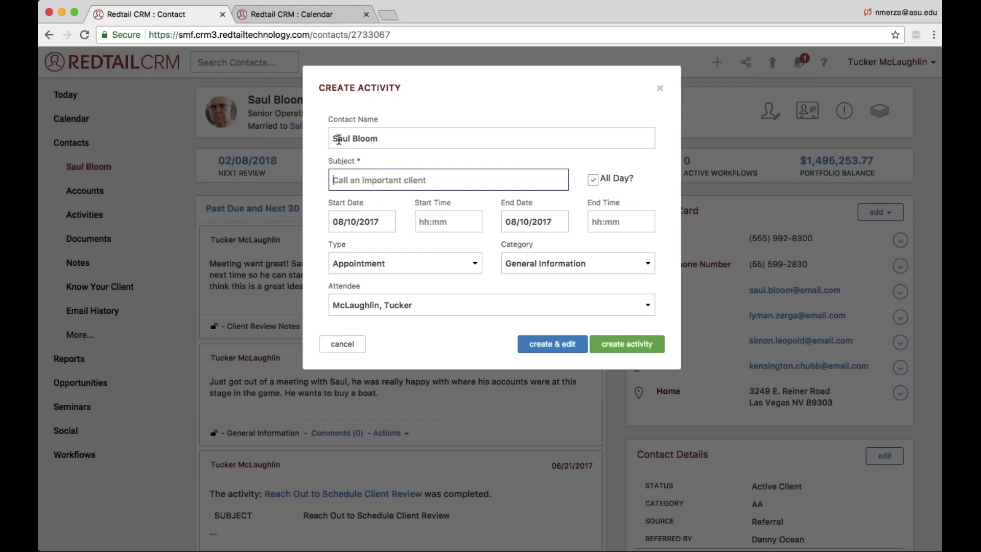
pyautogui.write('Meeting')
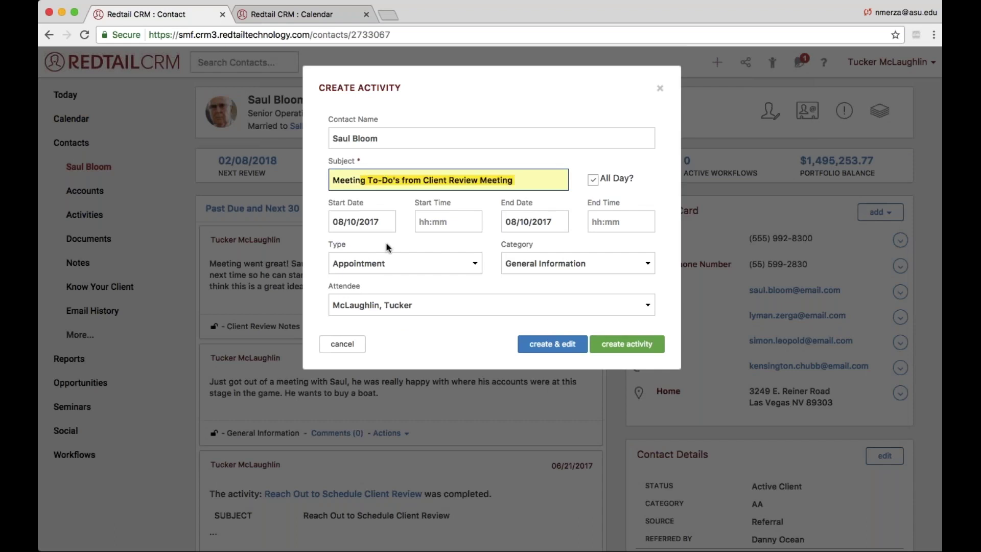
pyautogui.press('Right')
# Step: Schedule the activity as not all-day on 08/11/2017 from 10:15am to 11:15am, checking the slot against the calendar
pyautogui.click(379, 227)
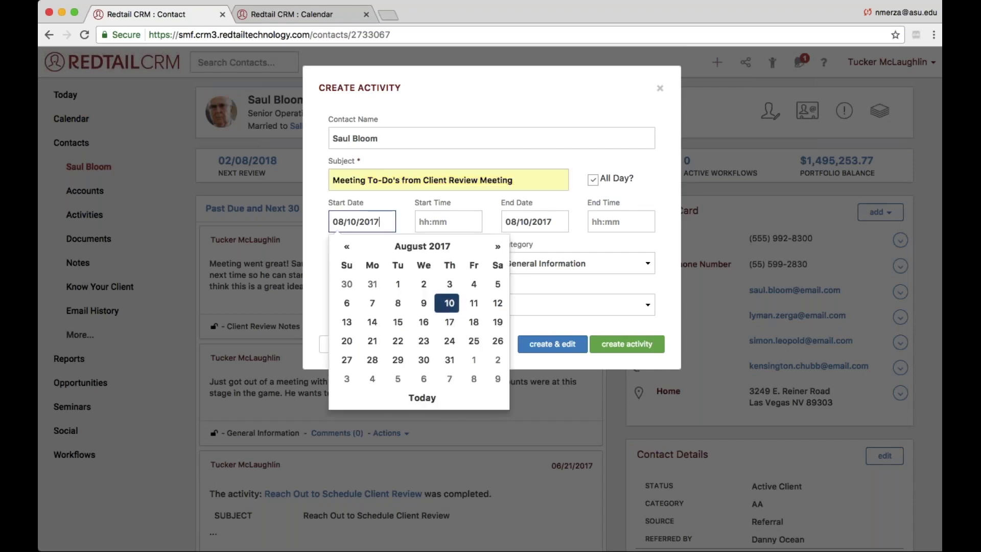
pyautogui.click(471, 303)
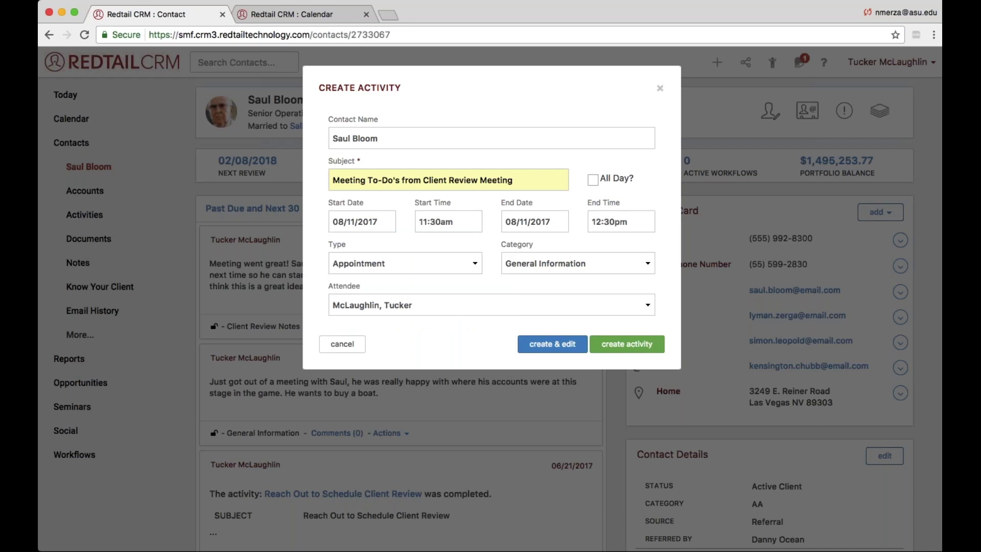
pyautogui.click(443, 222)
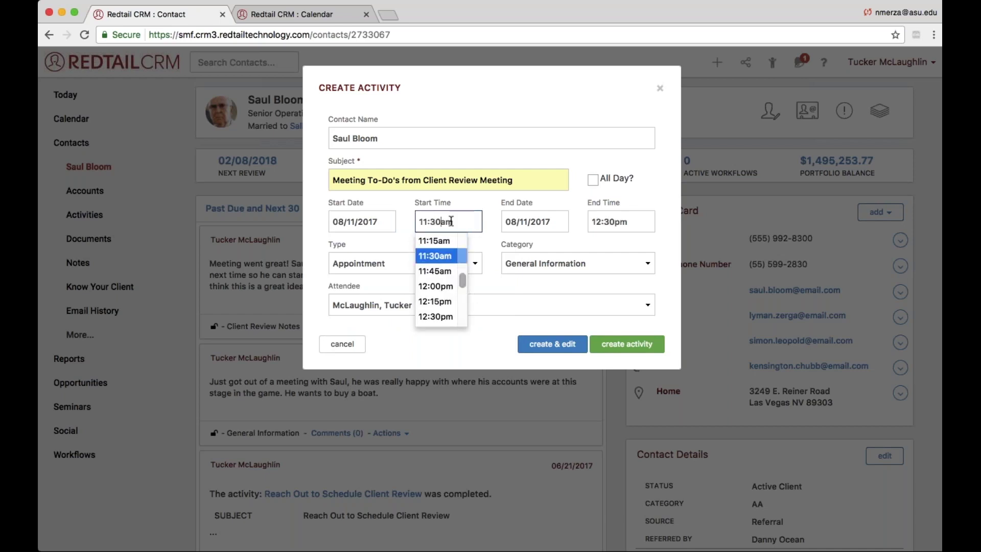
pyautogui.scroll(5, 444, 263)
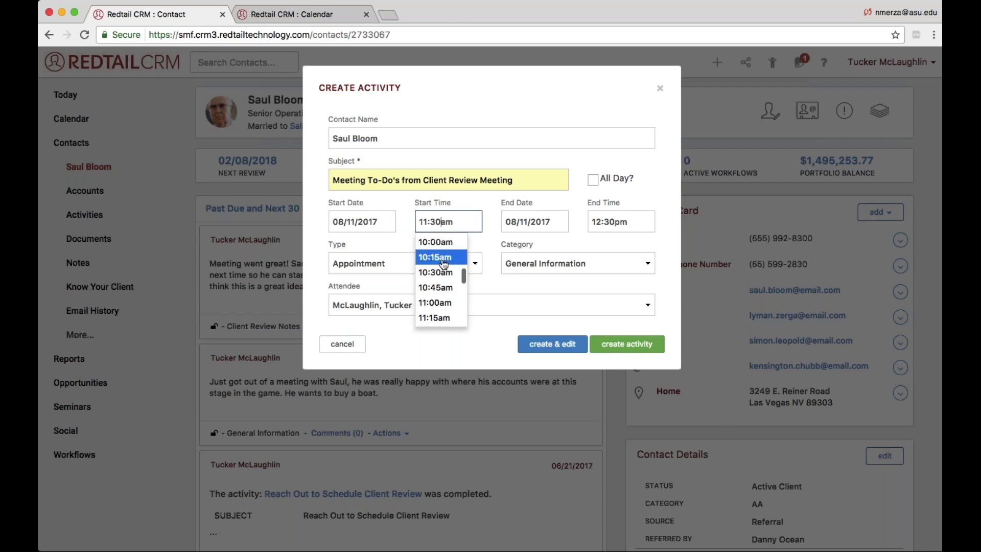
pyautogui.click(443, 261)
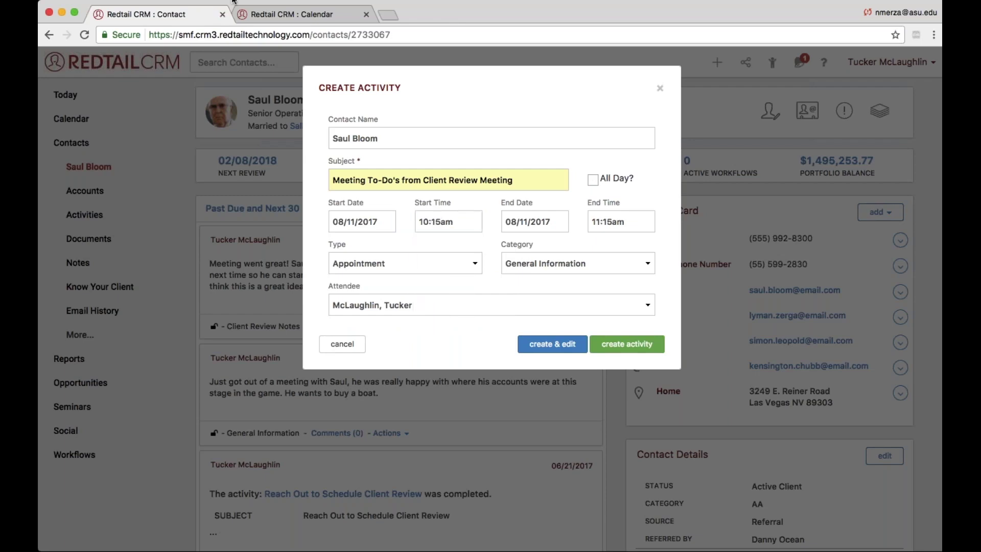
pyautogui.click(296, 13)
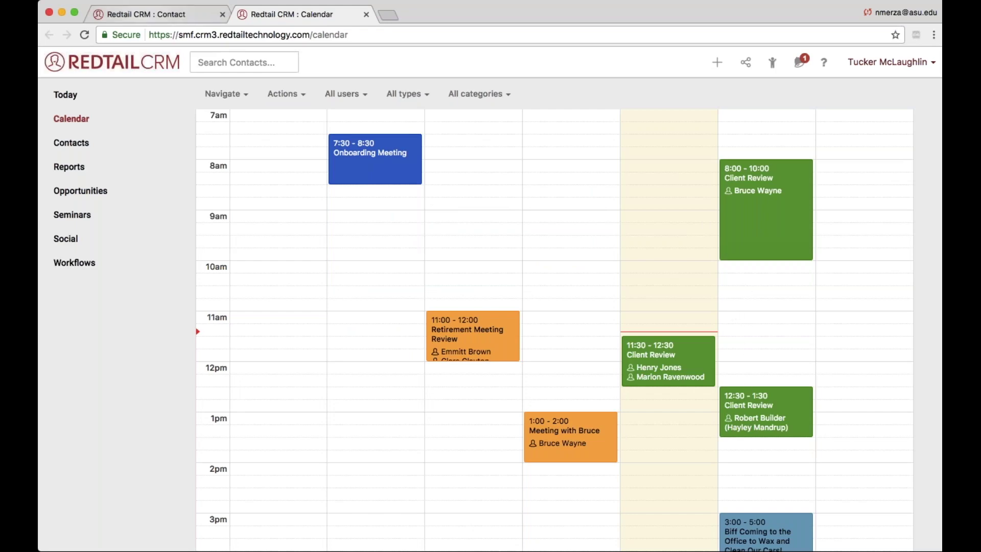
pyautogui.click(148, 14)
# Step: Set the activity's type to Client Review and category to Client Review Notes, and create it with its details open for editing
pyautogui.click(425, 268)
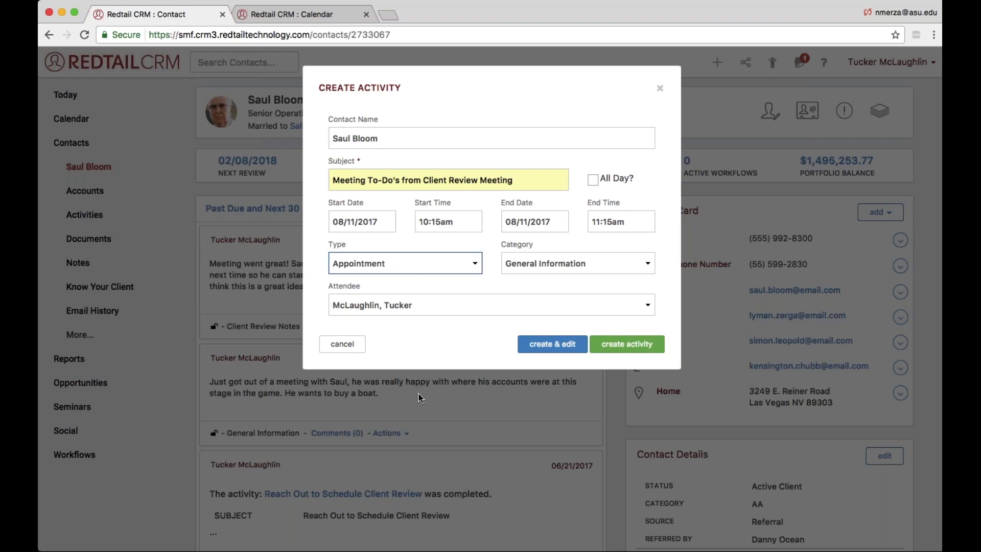
pyautogui.write('cl')
pyautogui.press('Tab')
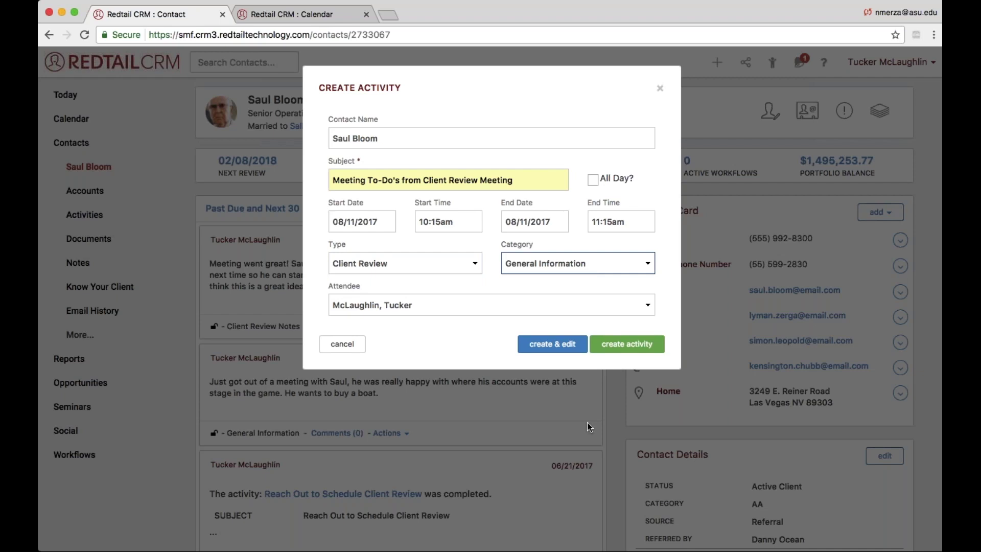
pyautogui.write('cl')
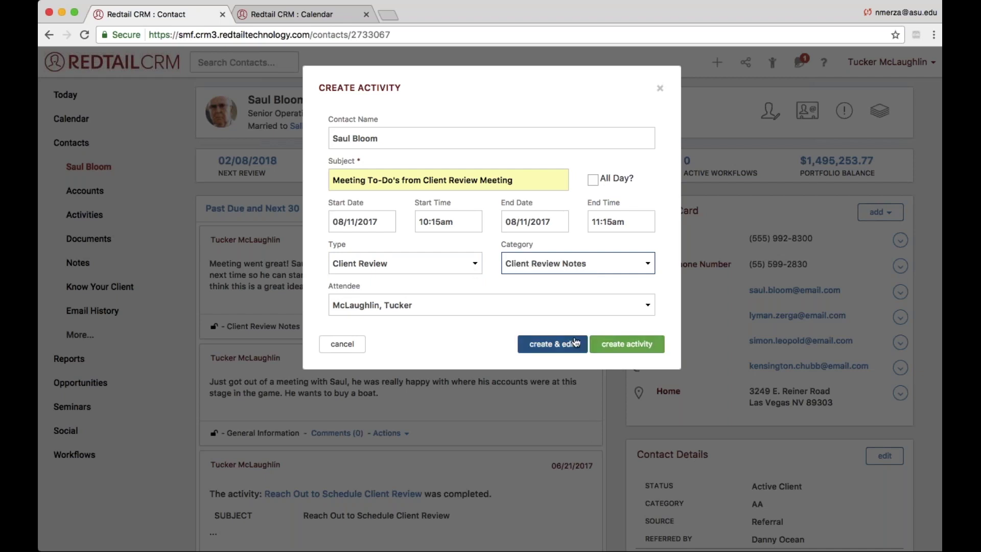
pyautogui.click(624, 349)
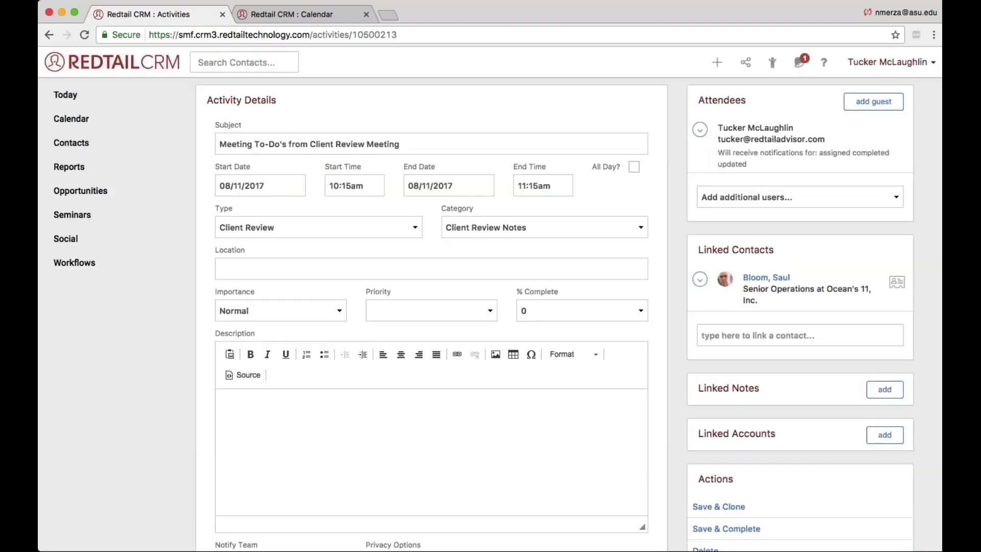
# Step: Copy the note's request to send his grandson suggestions on Budgeting, College planning and Saving for a house into the description and save the activity
pyautogui.scroll(-1, 555, 314)
pyautogui.write('He also wanted me to send his grandson over some suggestions on the following: Budgeting College planning Saving for a house')
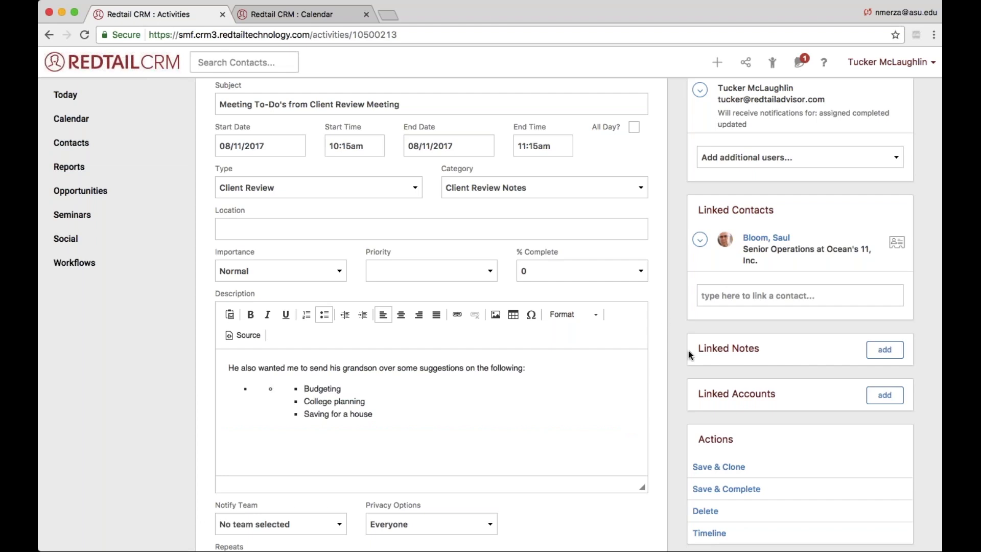
pyautogui.scroll(-3, 688, 350)
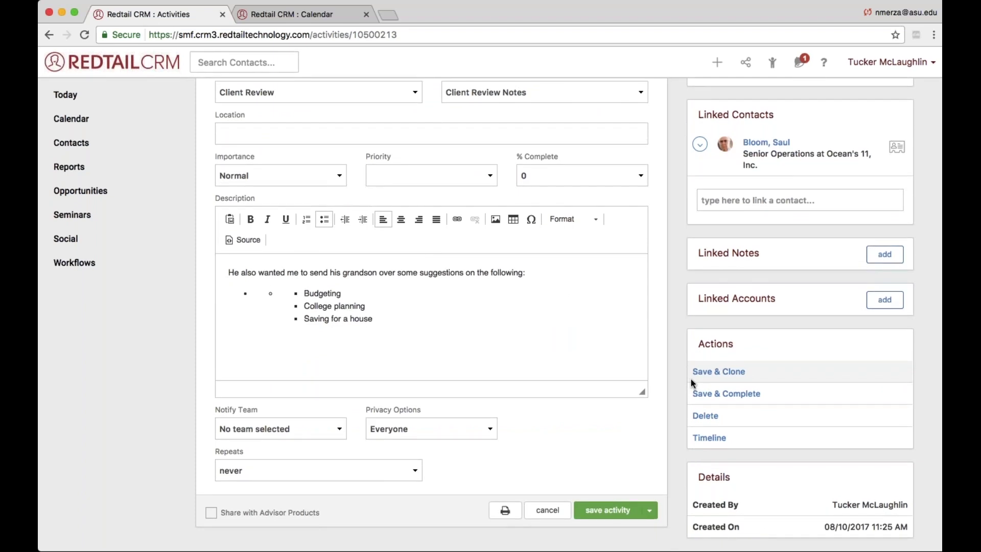
pyautogui.moveTo(438, 333); pyautogui.dragTo(254, 261)
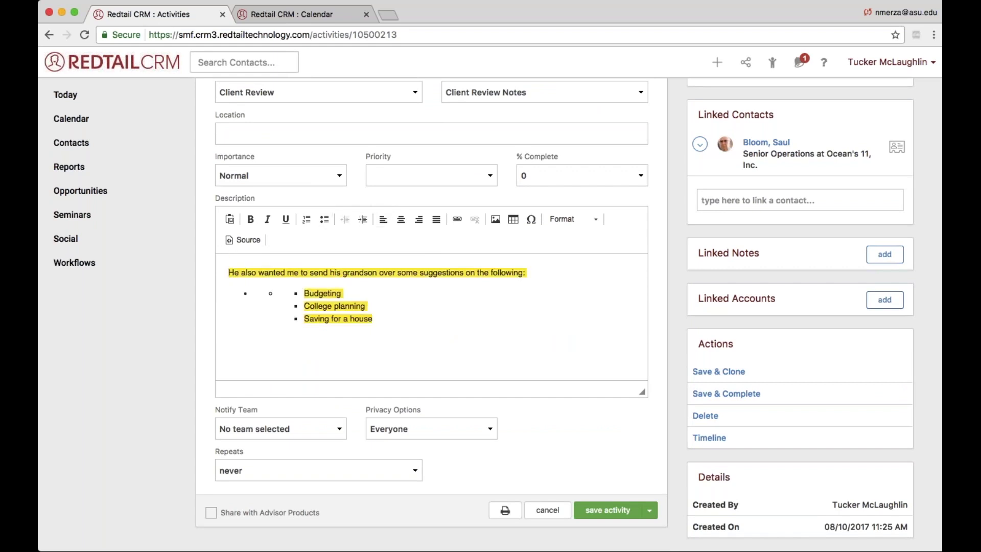
pyautogui.click(606, 510)
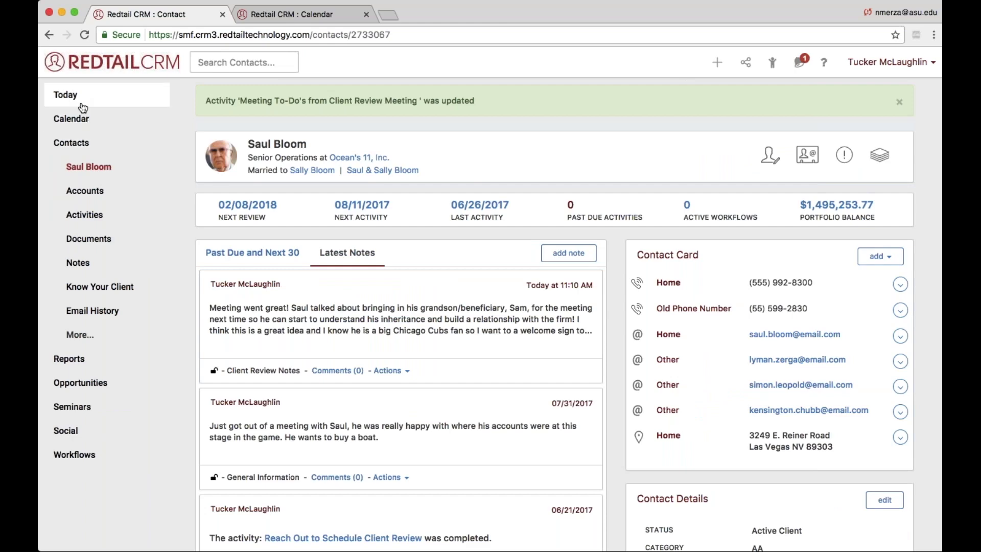
# Step: Check the new to-do activity on Friday 8/11 in the weekly calendar
pyautogui.click(83, 119)
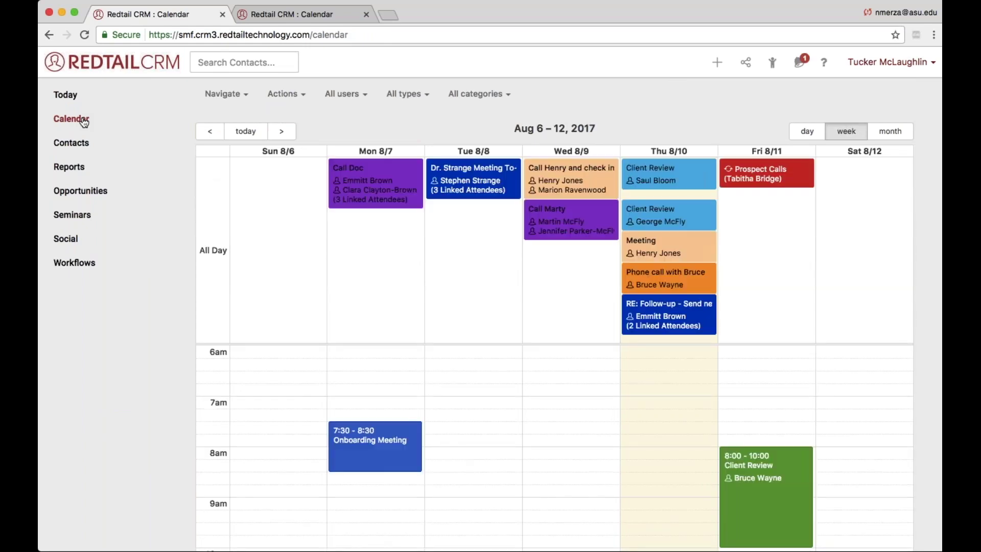
pyautogui.scroll(-3, 788, 344)
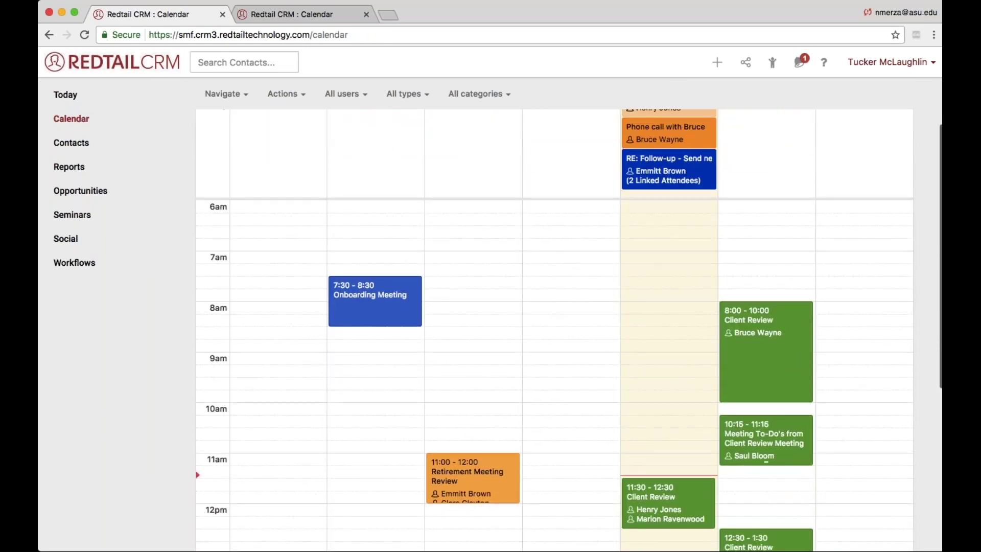
pyautogui.moveTo(776, 443)
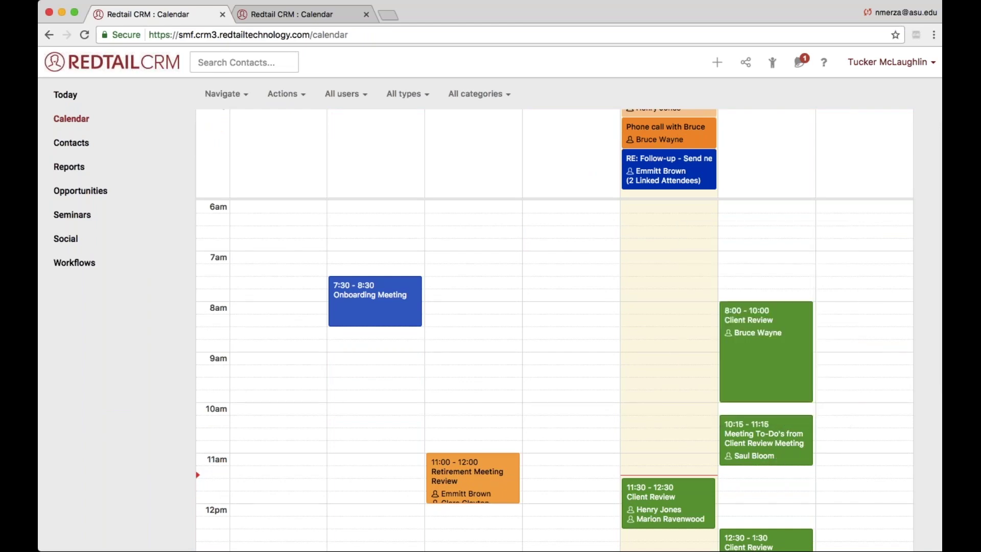
# Step: Start a new workflow with no template, named "Meeting To-Do's from Client Review", in the Client Meeting Notes category
pyautogui.click(716, 61)
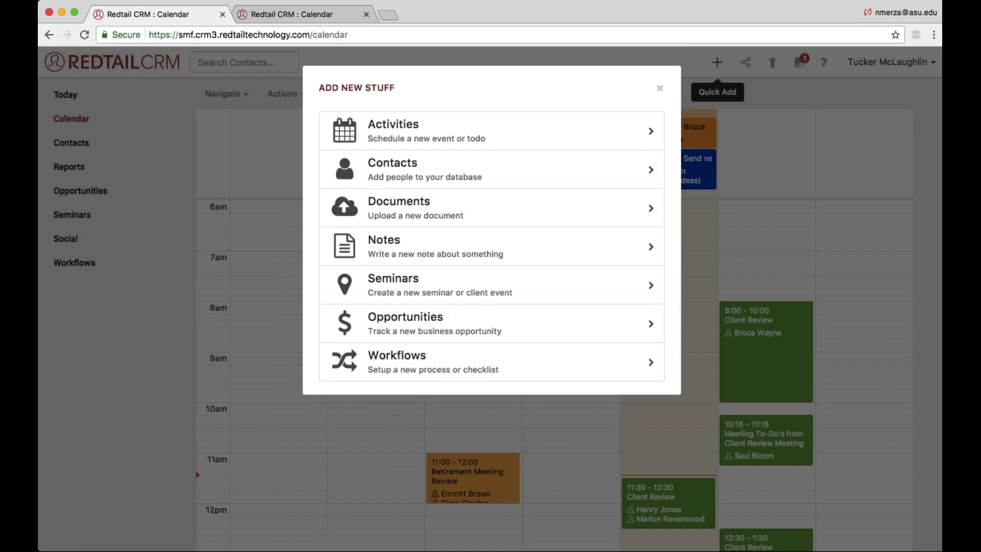
pyautogui.click(523, 363)
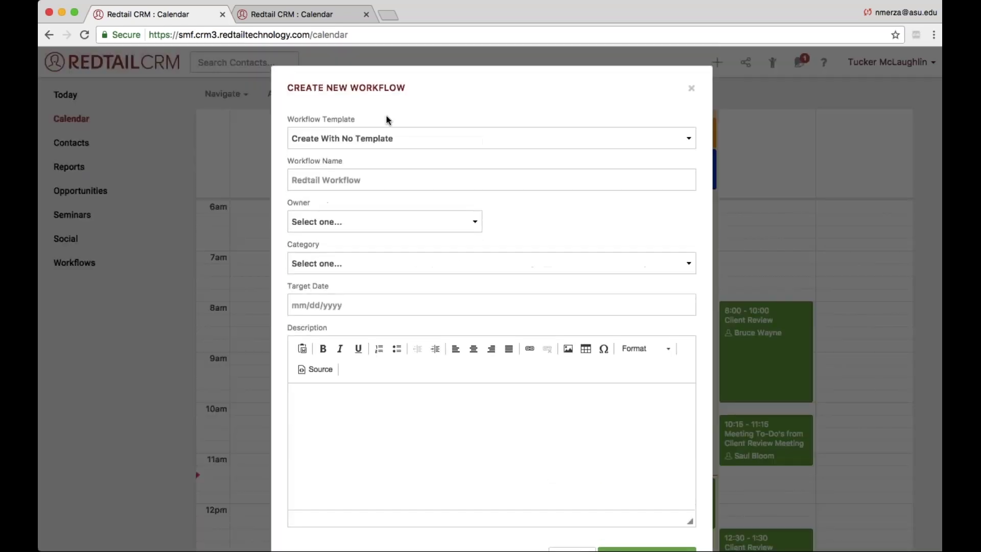
pyautogui.press('Tab')
pyautogui.write('Me')
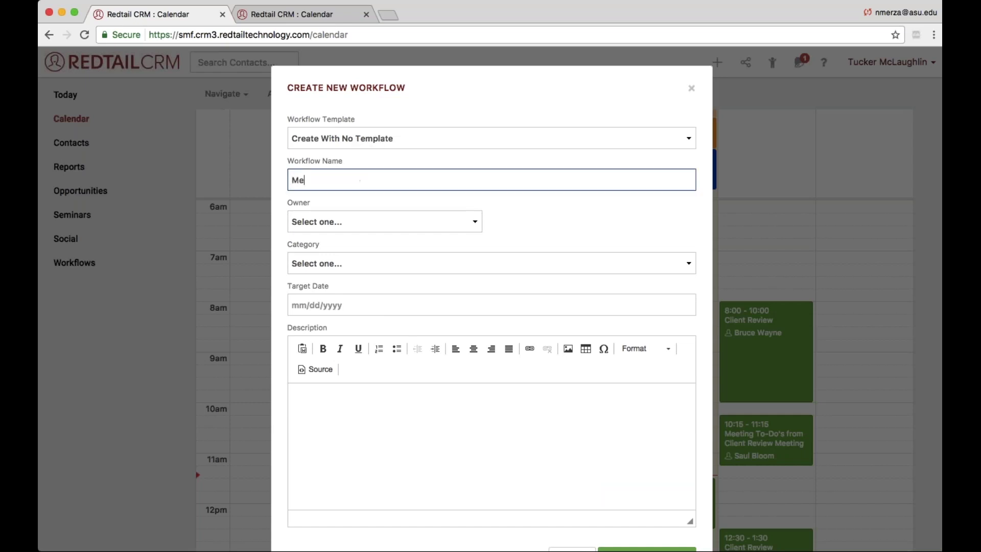
pyautogui.write("eting To-Do's from")
pyautogui.write('Client Review Meeting')
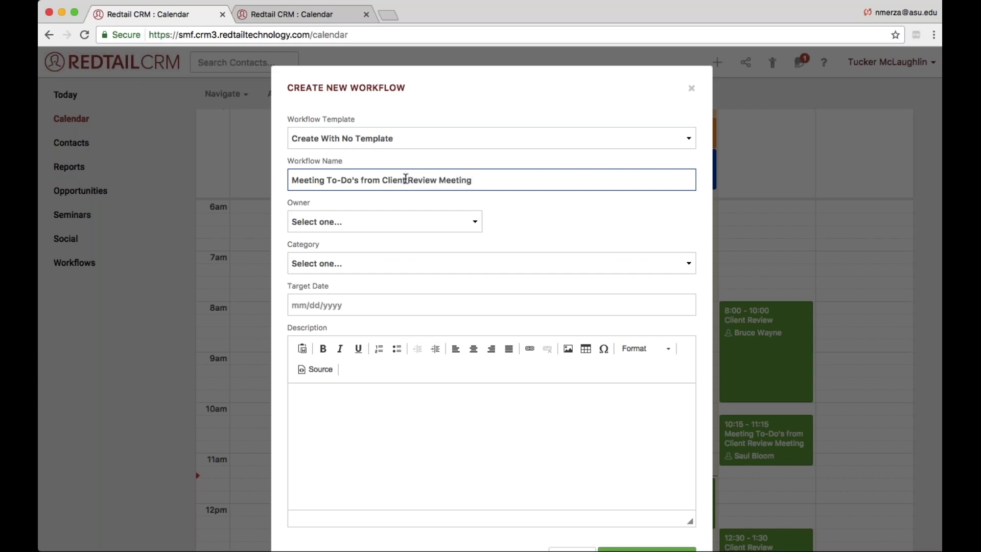
pyautogui.press('BackSpace')
pyautogui.press('BackSpace')
pyautogui.press('BackSpace')
pyautogui.press('BackSpace')
pyautogui.press('BackSpace')
pyautogui.press('BackSpace')
pyautogui.press('BackSpace')
pyautogui.press('BackSpace')
pyautogui.click(409, 266)
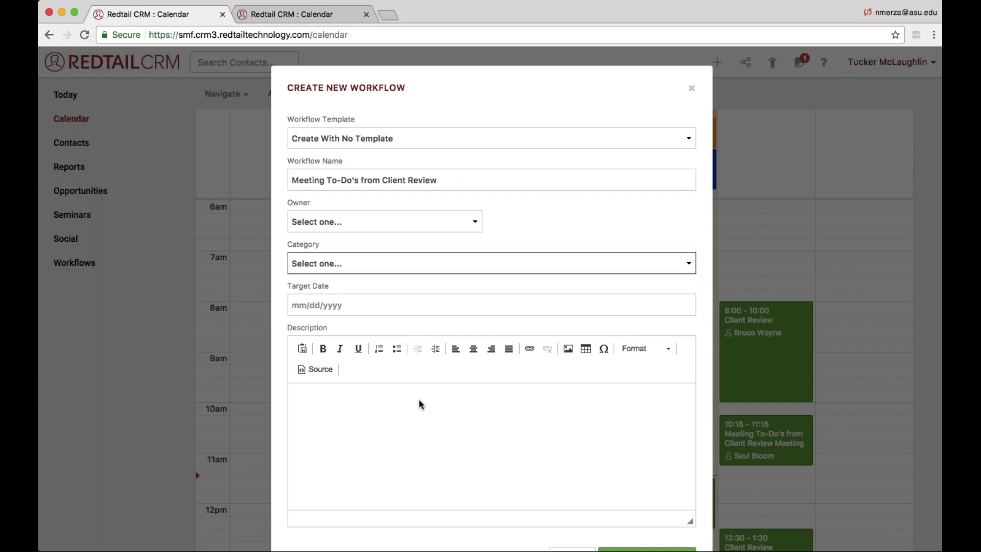
pyautogui.click(420, 413)
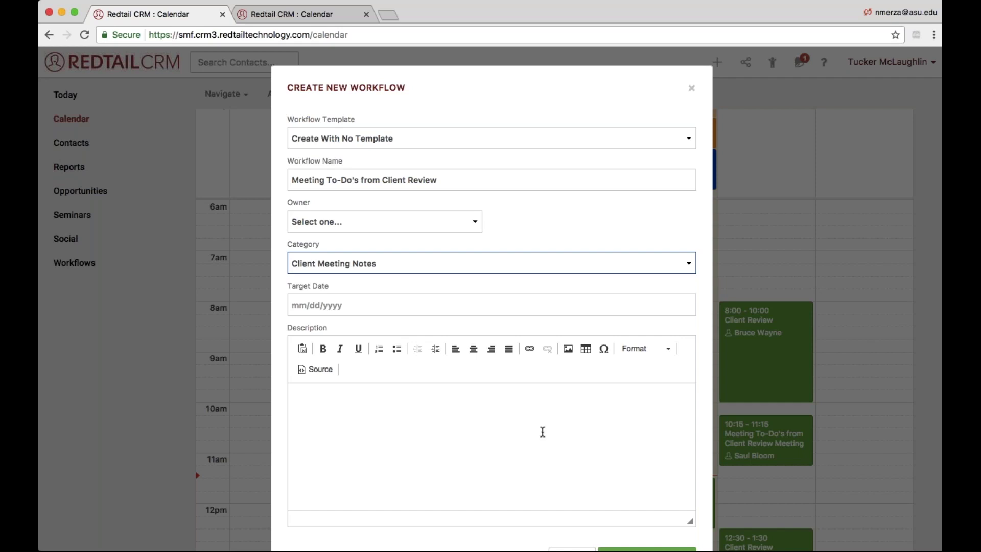
# Step: Describe that the client wants his grandson in the next meeting and to send over some things, and create the workflow
pyautogui.scroll(-2, 540, 427)
pyautogui.click(570, 384)
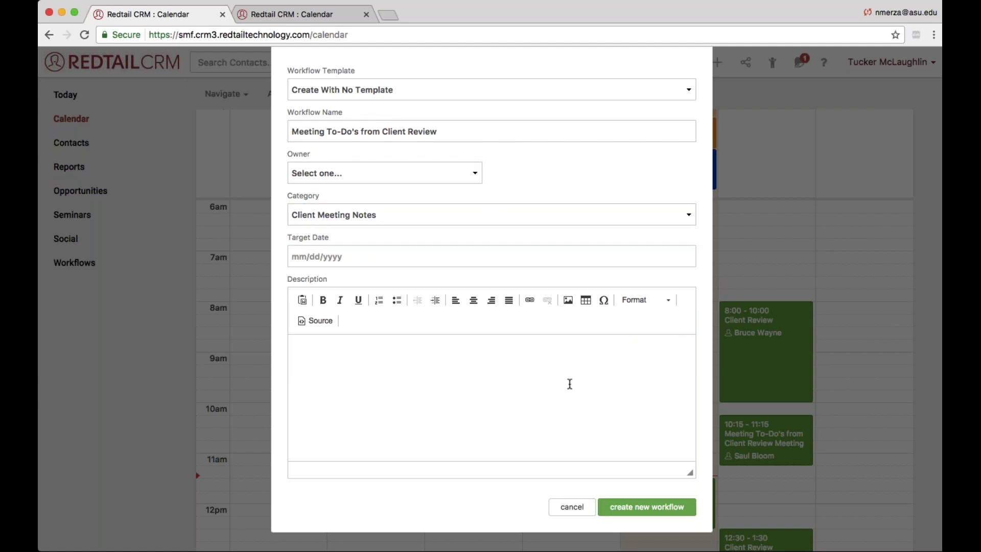
pyautogui.write('m')
pyautogui.press('BackSpace')
pyautogui.write('Talked to Saul ad')
pyautogui.press('BackSpace')
pyautogui.press('BackSpace')
pyautogui.write('nd he wants Same')
pyautogui.press('BackSpace')
pyautogui.write(', his g')
pyautogui.write('randosn')
pyautogui.press('BackSpace')
pyautogui.press('BackSpace')
pyautogui.press('BackSpace')
pyautogui.write('son in tn')
pyautogui.press('BackSpace')
pyautogui.write('he next e')
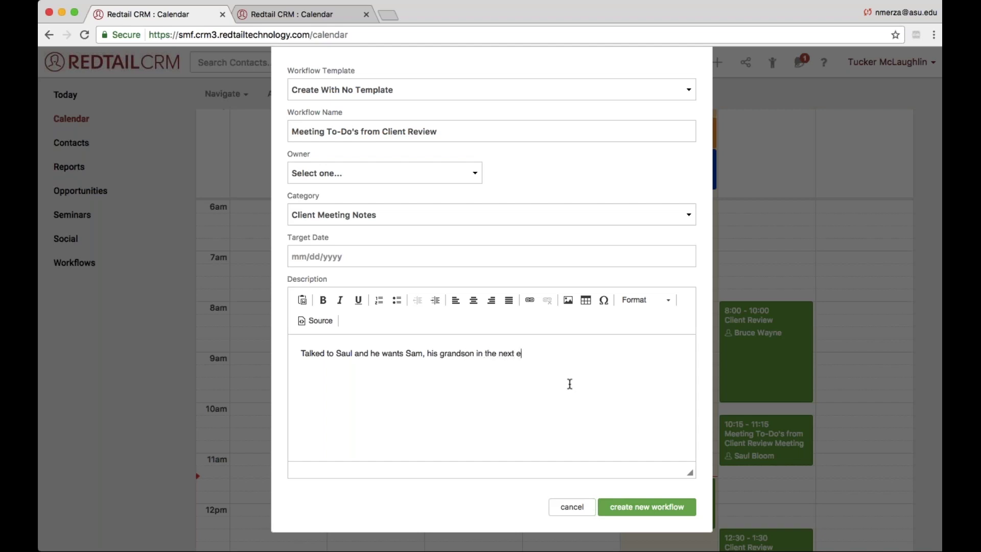
pyautogui.press('BackSpace')
pyautogui.write('meeting and to send a')
pyautogui.press('BackSpace')
pyautogui.write('over t')
pyautogui.press('BackSpace')
pyautogui.write('some things.')
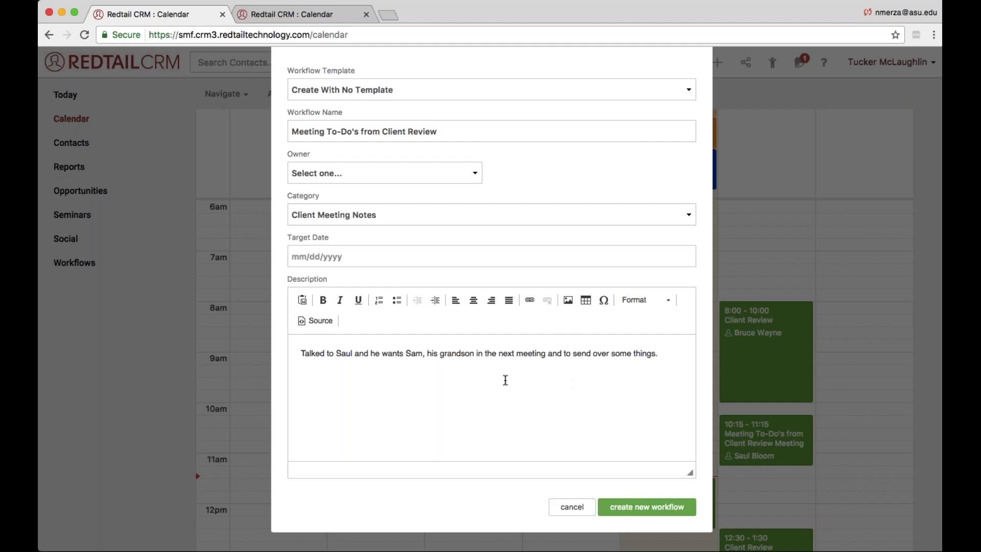
pyautogui.click(476, 354)
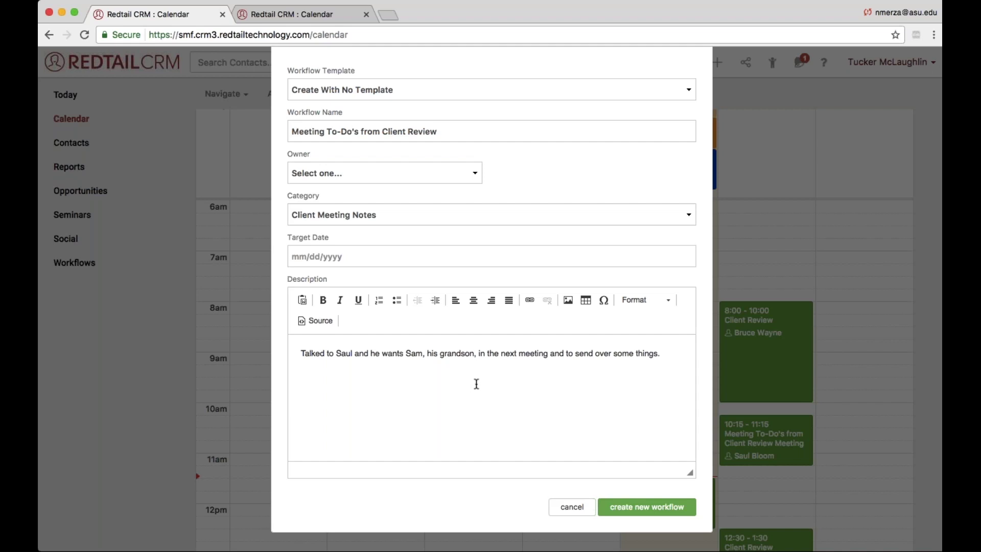
pyautogui.click(689, 517)
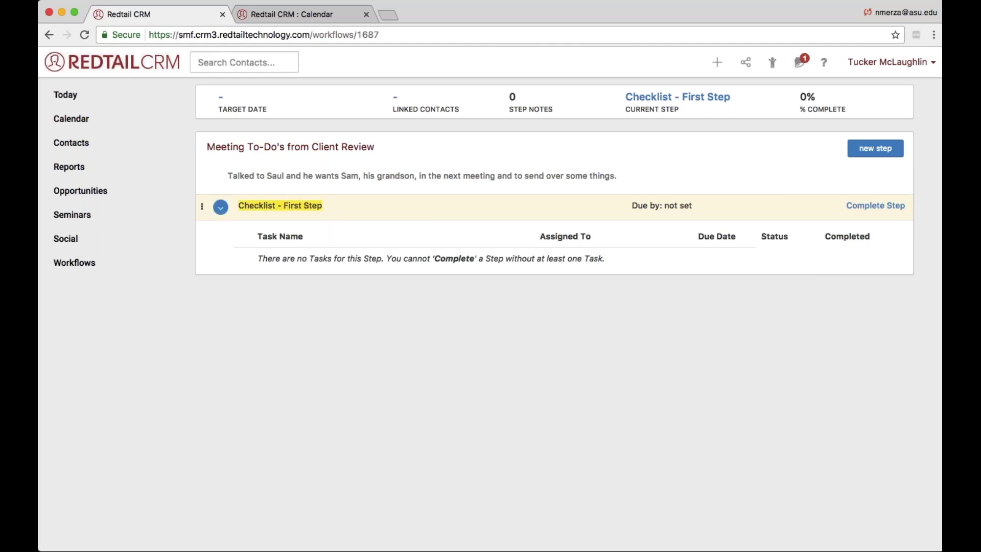
# Step: Edit the workflow's first checklist step and rename it "Post Client Review To-Do's"
pyautogui.click(224, 211)
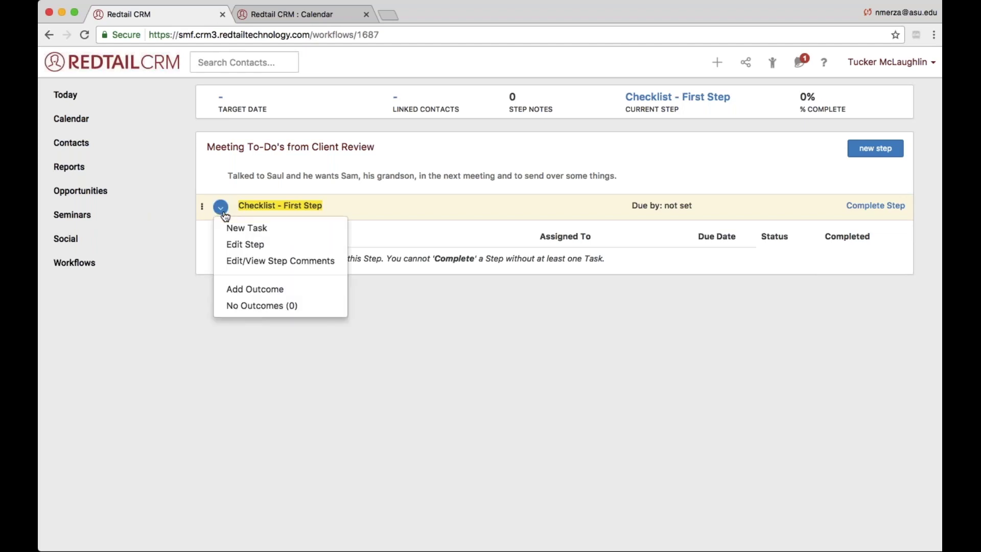
pyautogui.click(258, 244)
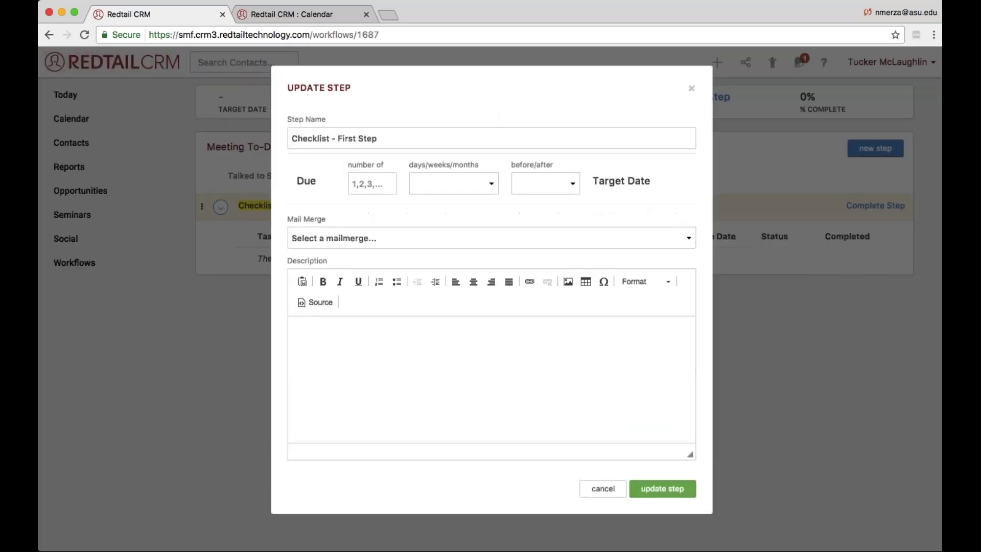
pyautogui.write('R')
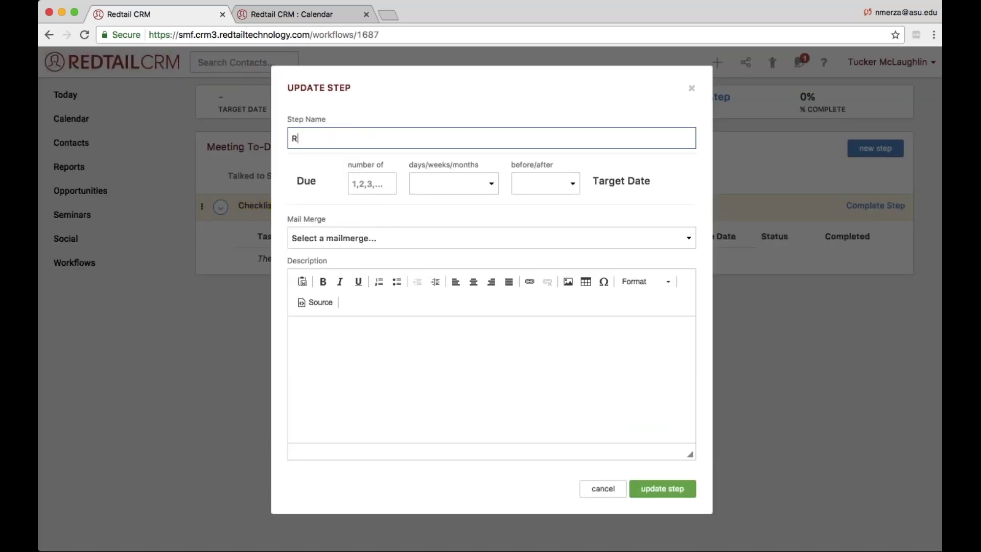
pyautogui.press('BackSpace')
pyautogui.write("Client Review To-Do's")
pyautogui.click(291, 138)
pyautogui.write('Post')
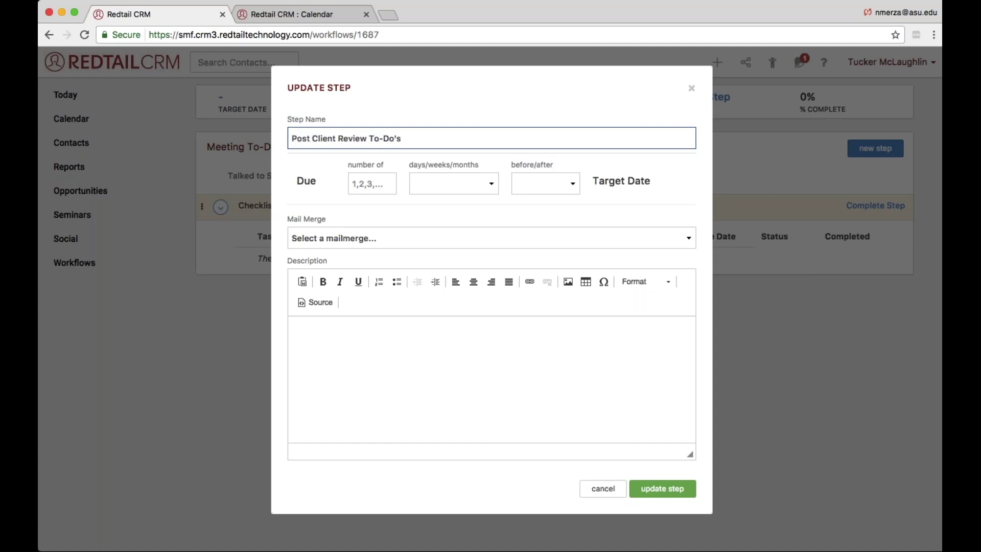
# Step: Make the step due 7 days after the target date and save the step
pyautogui.click(383, 193)
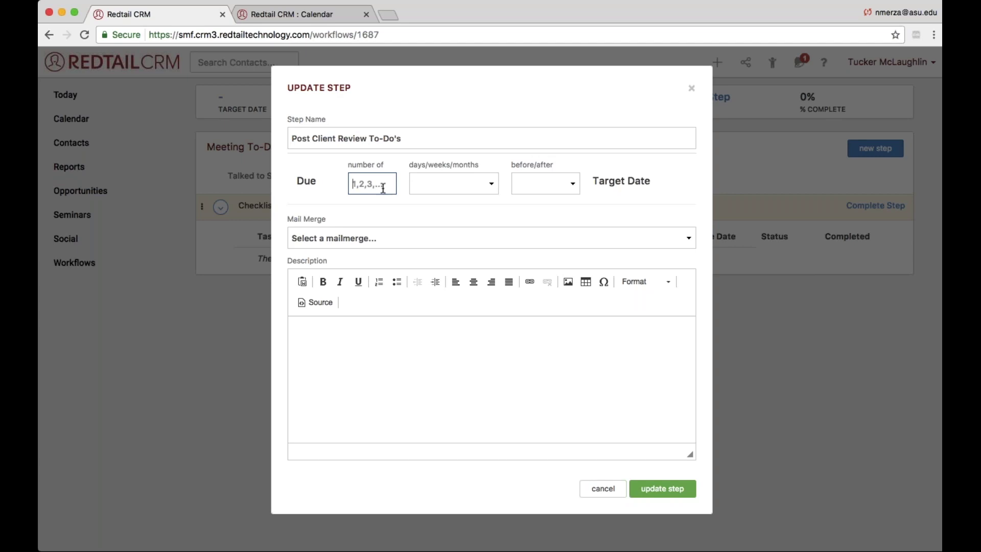
pyautogui.write('7')
pyautogui.click(451, 184)
pyautogui.click(446, 198)
pyautogui.click(524, 183)
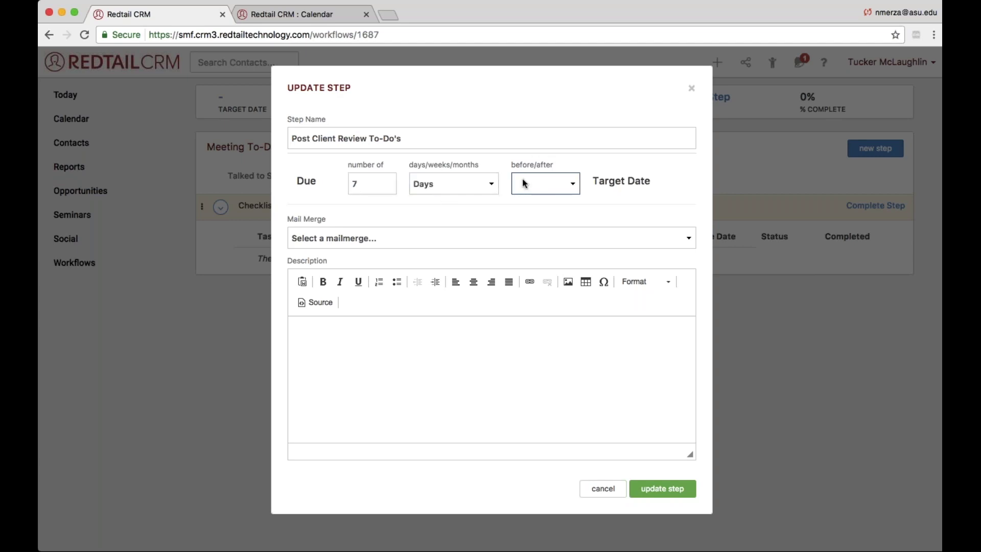
pyautogui.click(529, 202)
pyautogui.click(662, 488)
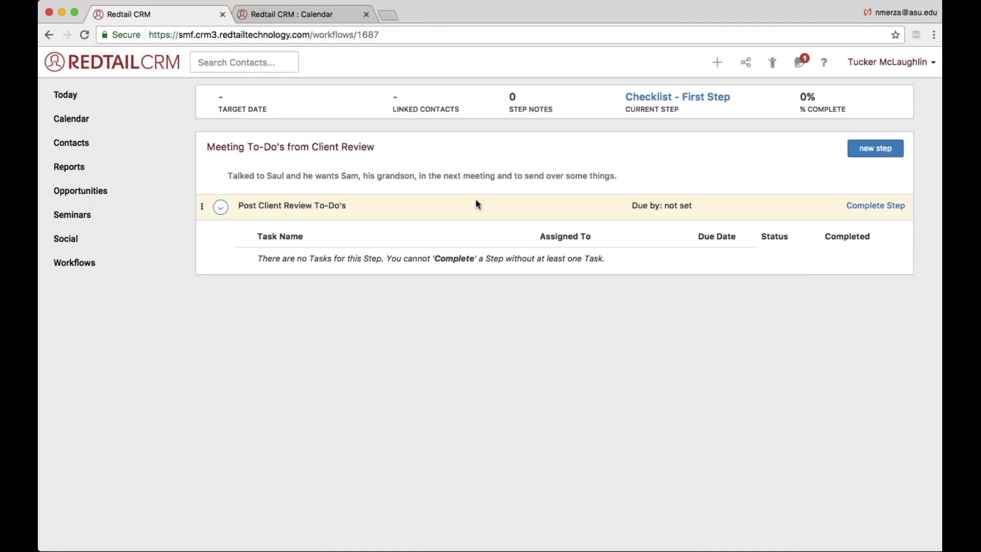
# Step: Set the workflow's target date to today, 08/10/2017, save it and reload the page
pyautogui.click(222, 100)
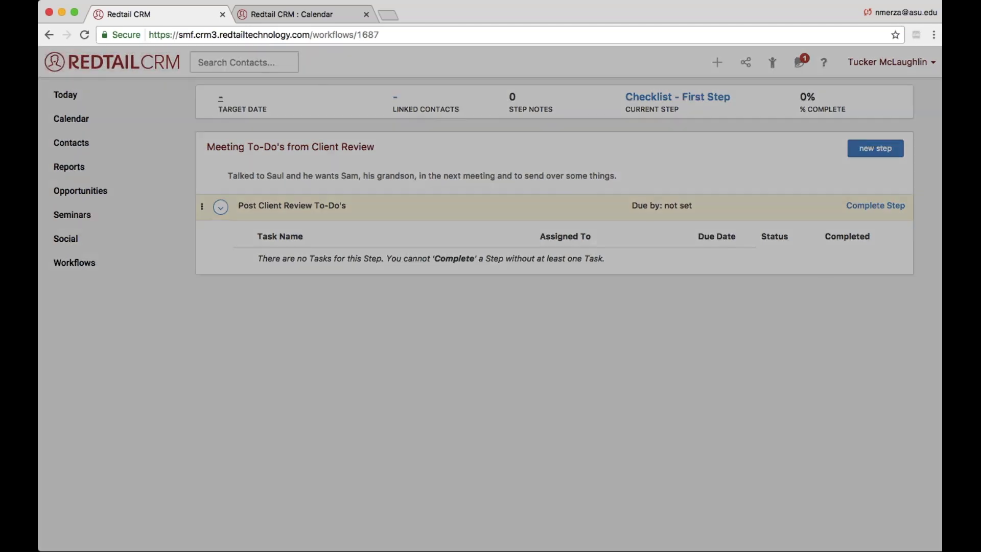
pyautogui.click(355, 263)
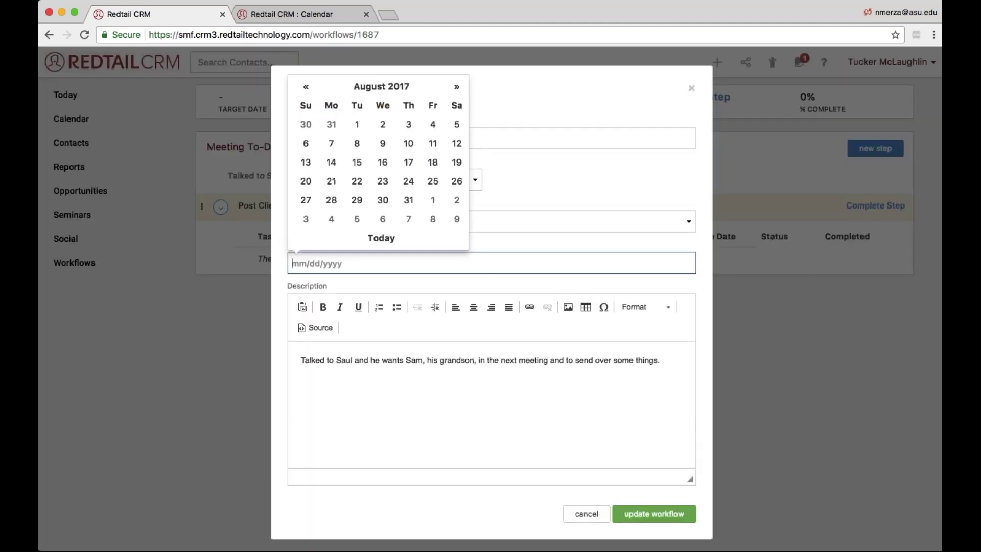
pyautogui.click(382, 238)
pyautogui.click(654, 513)
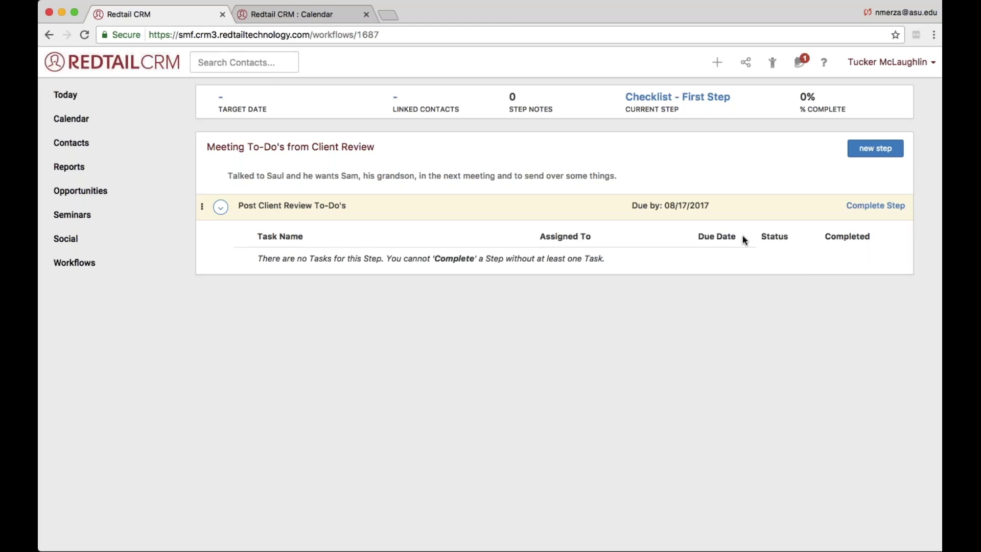
pyautogui.moveTo(744, 239); pyautogui.dragTo(696, 233)
pyautogui.press('super+l')
pyautogui.press('Return')
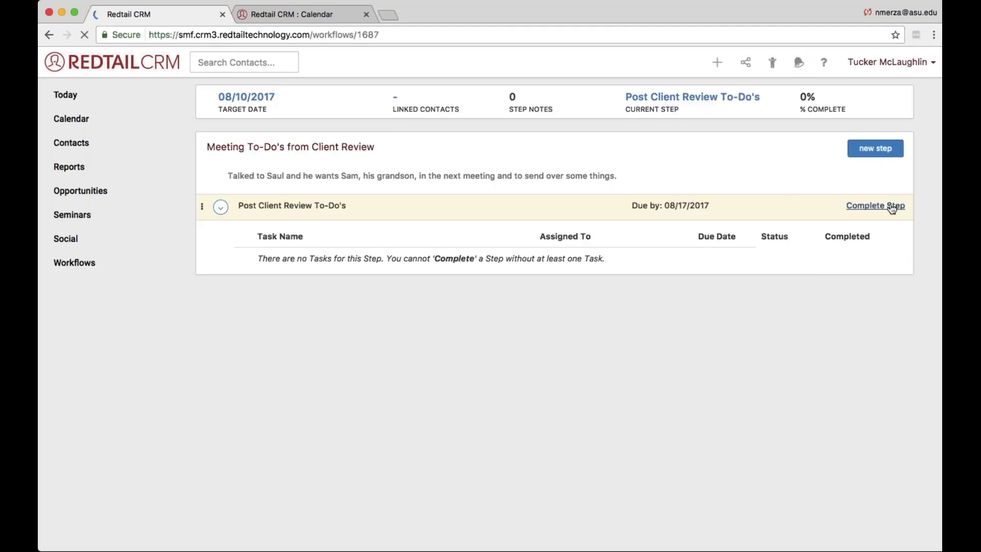
# Step: Add three new tasks to the Post Client Review To-Do's step
pyautogui.click(221, 208)
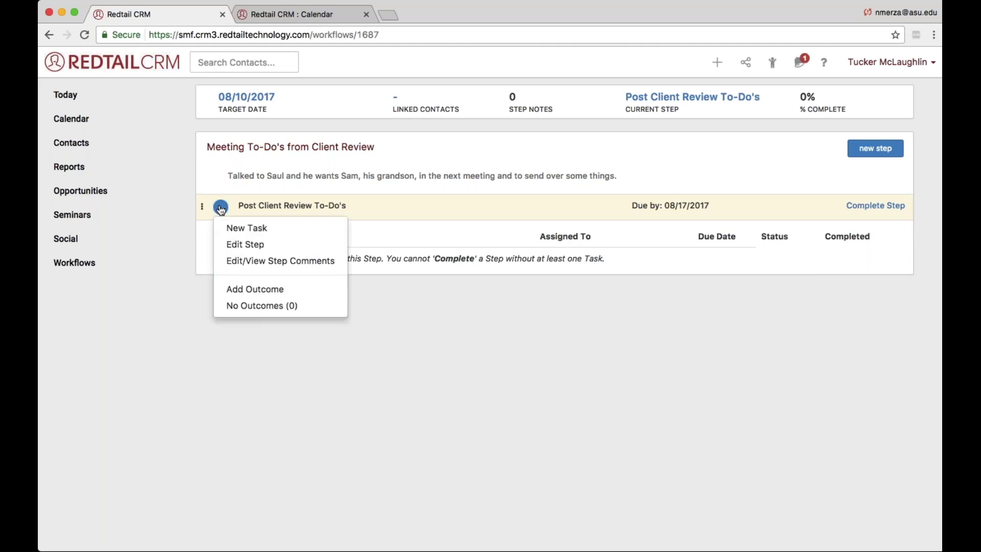
pyautogui.click(229, 229)
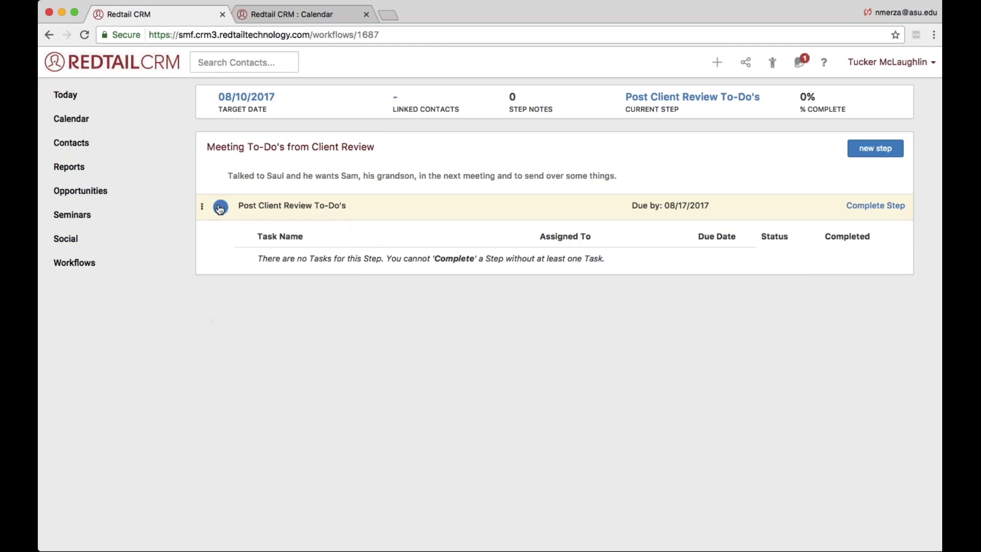
pyautogui.click(221, 207)
pyautogui.click(233, 226)
pyautogui.click(221, 207)
pyautogui.click(224, 230)
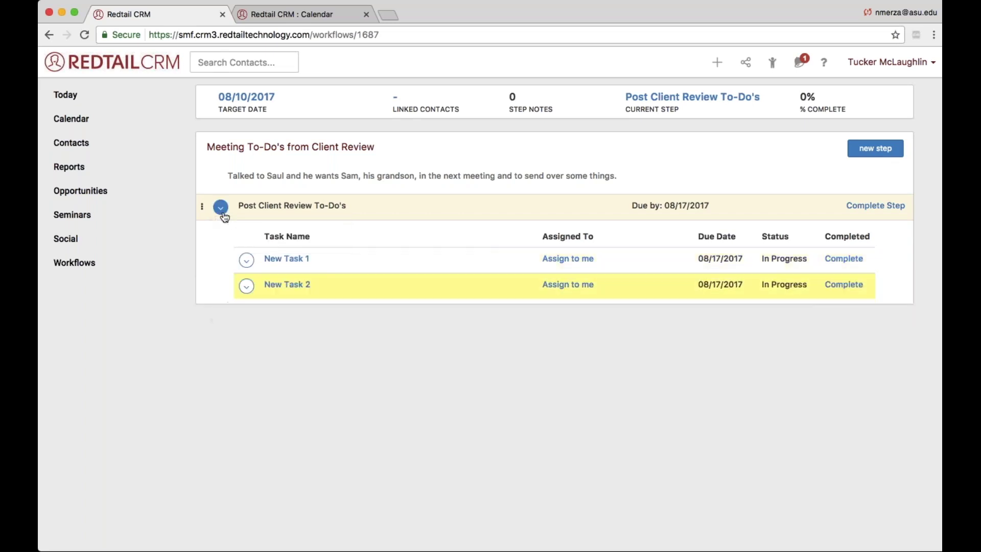
pyautogui.click(221, 207)
pyautogui.click(231, 228)
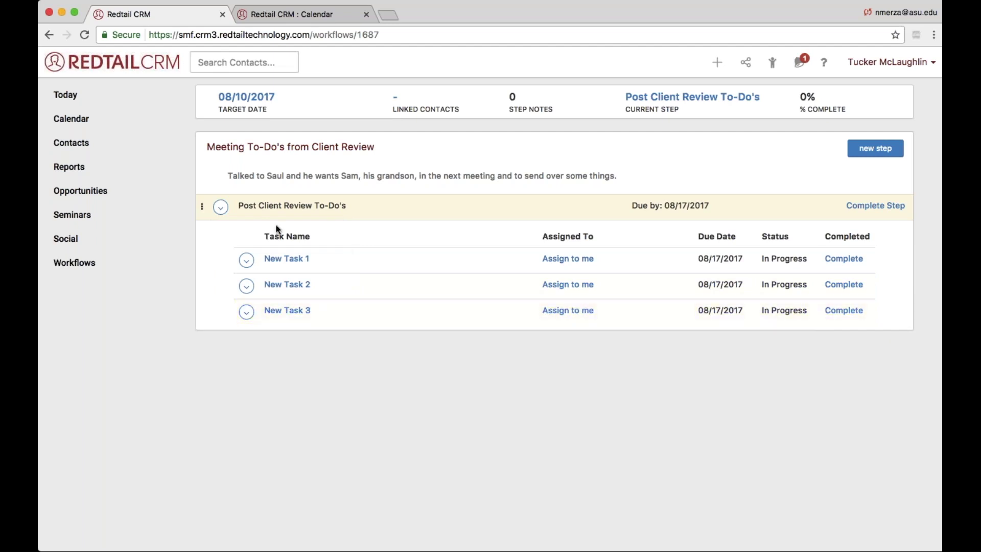
# Step: Assign New Task 1, New Task 2 and New Task 3 to yourself
pyautogui.click(561, 260)
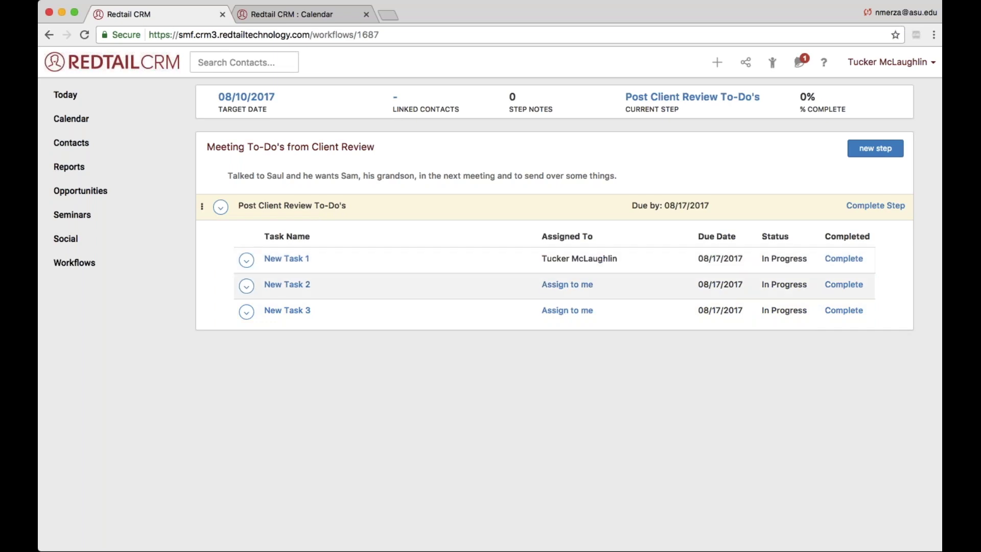
pyautogui.click(562, 286)
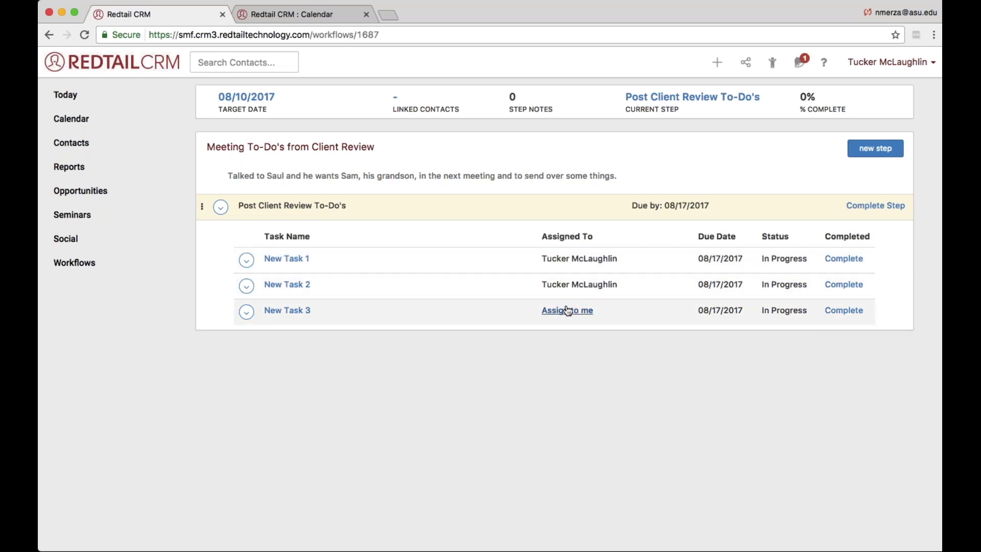
pyautogui.click(567, 310)
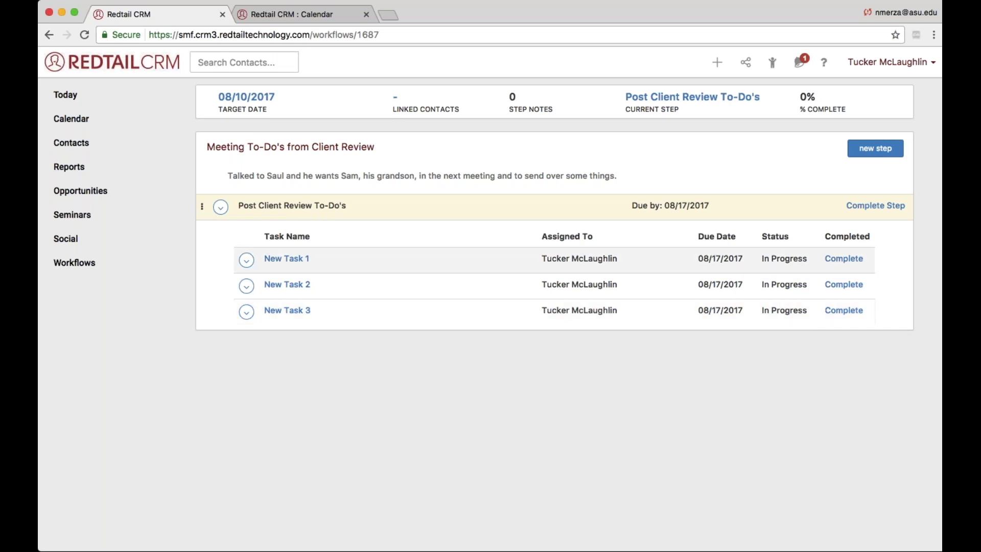
# Step: Edit New Task 1 and reassign it from yourself to another team member
pyautogui.click(246, 261)
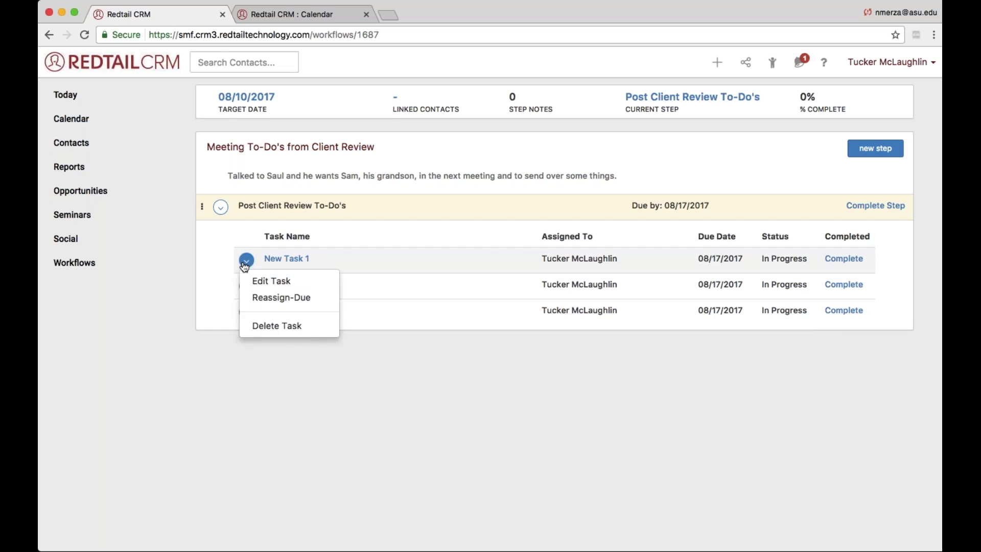
pyautogui.click(292, 282)
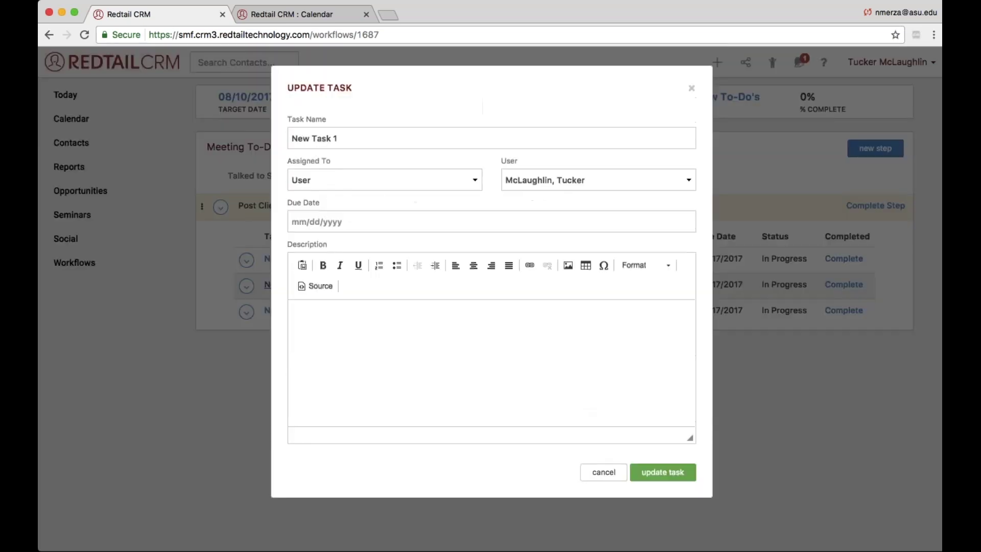
pyautogui.click(553, 179)
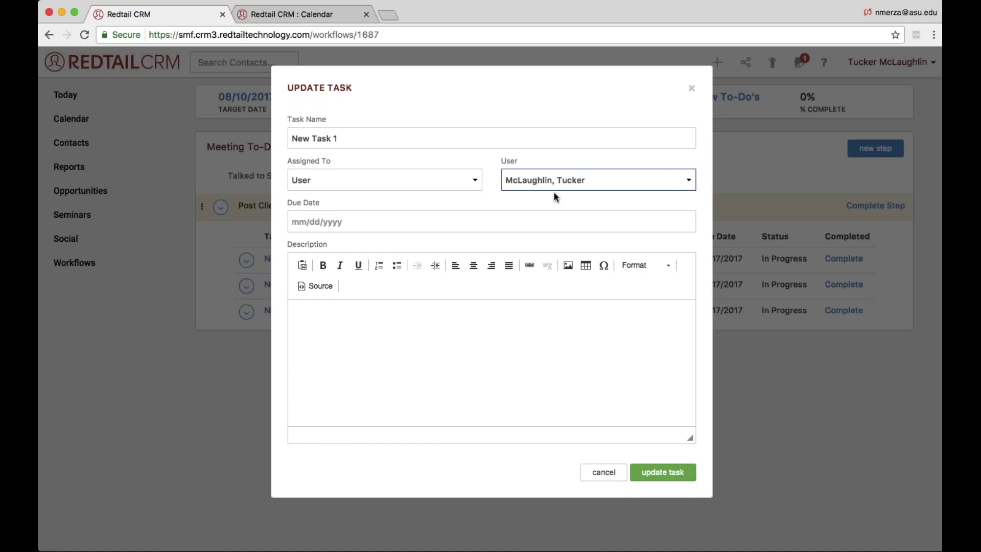
pyautogui.click(571, 86)
# Step: Rename New Task 1 as an invitation for the client's grandson to the annual Budgeting Seminar
pyautogui.moveTo(416, 136); pyautogui.dragTo(67, 125)
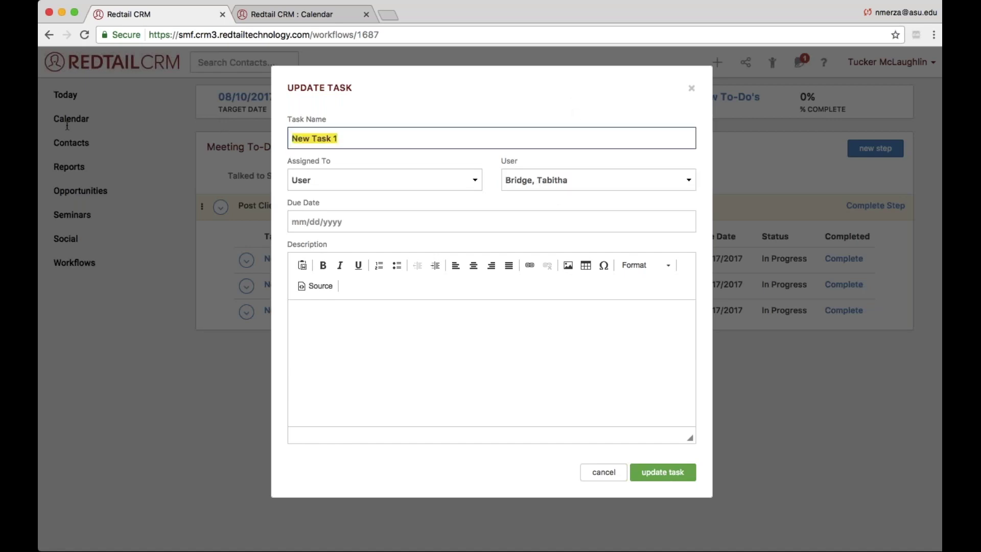
pyautogui.write('Send')
pyautogui.press('BackSpace')
pyautogui.press('BackSpace')
pyautogui.press('BackSpace')
pyautogui.press('BackSpace')
pyautogui.press('BackSpace')
pyautogui.write('Invitte')
pyautogui.press('BackSpace')
pyautogui.press('BackSpace')
pyautogui.press('BackSpace')
pyautogui.write('e Sam to annua')
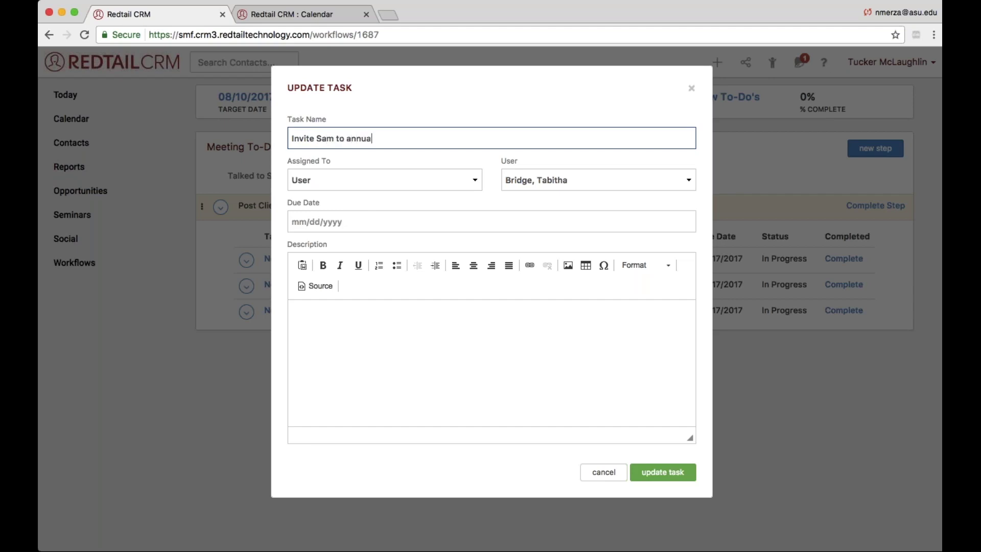
pyautogui.write('l Budgeting Seminar')
# Step: Add a task description saying his grandfather wants him to learn about budgeting, and save the task
pyautogui.click(429, 323)
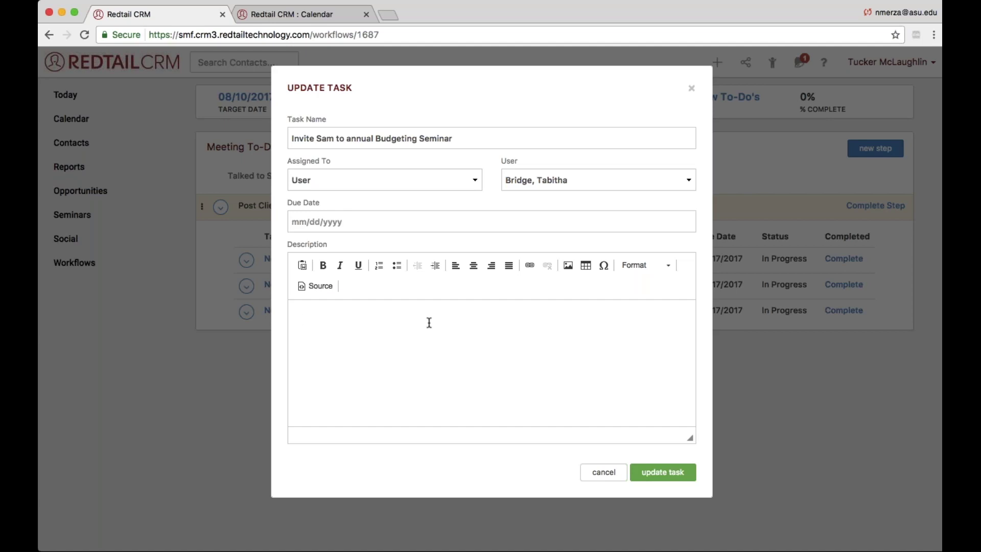
pyautogui.write('Hi')
pyautogui.press('BackSpace')
pyautogui.press('BackSpace')
pyautogui.write('His grandfather wants him to learn')
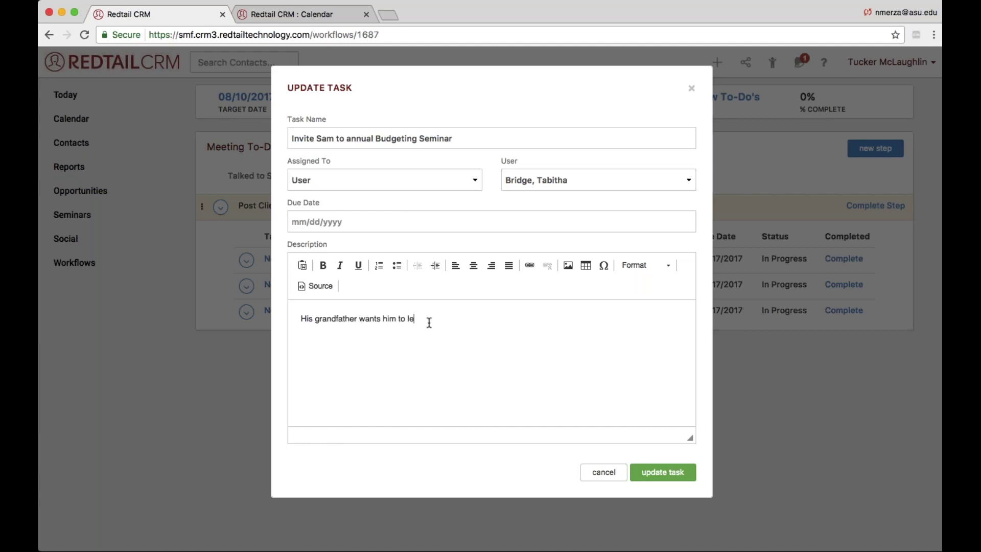
pyautogui.write(' about bugeting.')
pyautogui.doubleClick(466, 319)
pyautogui.click(663, 472)
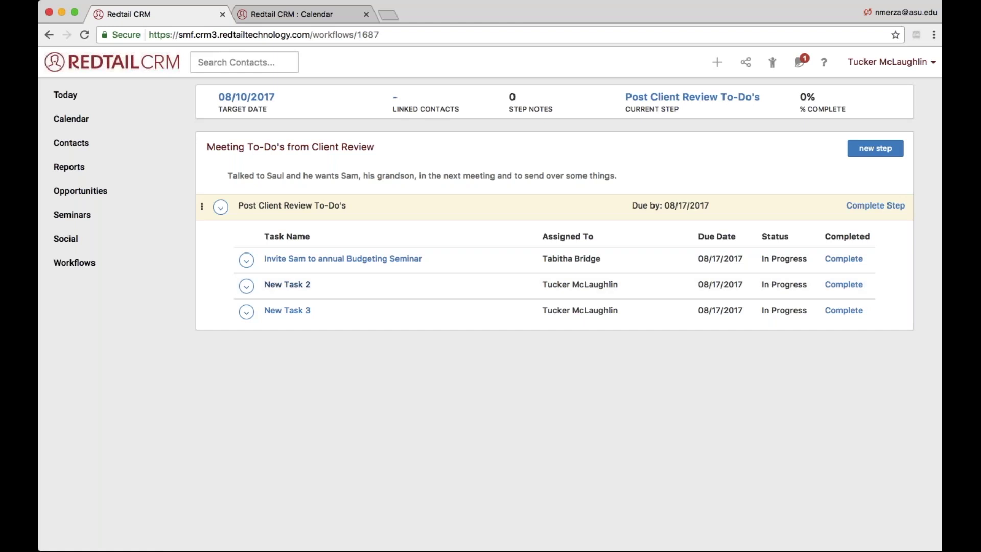
# Step: Rename New Task 2 as setting up a meeting with the intern and the grandson to talk about college planning and serve as resource
pyautogui.click(287, 284)
pyautogui.moveTo(394, 138); pyautogui.dragTo(255, 119)
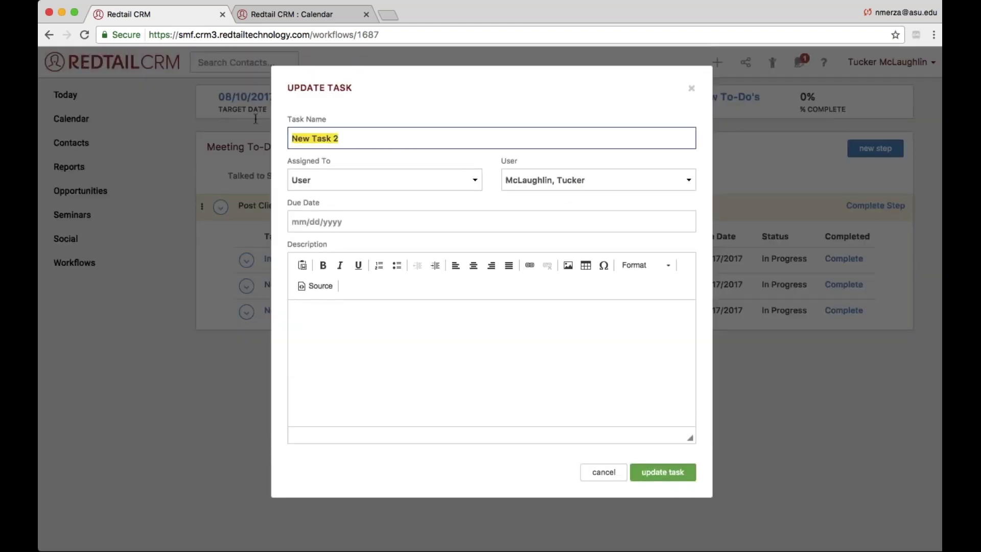
pyautogui.press('BackSpace')
pyautogui.click(520, 522)
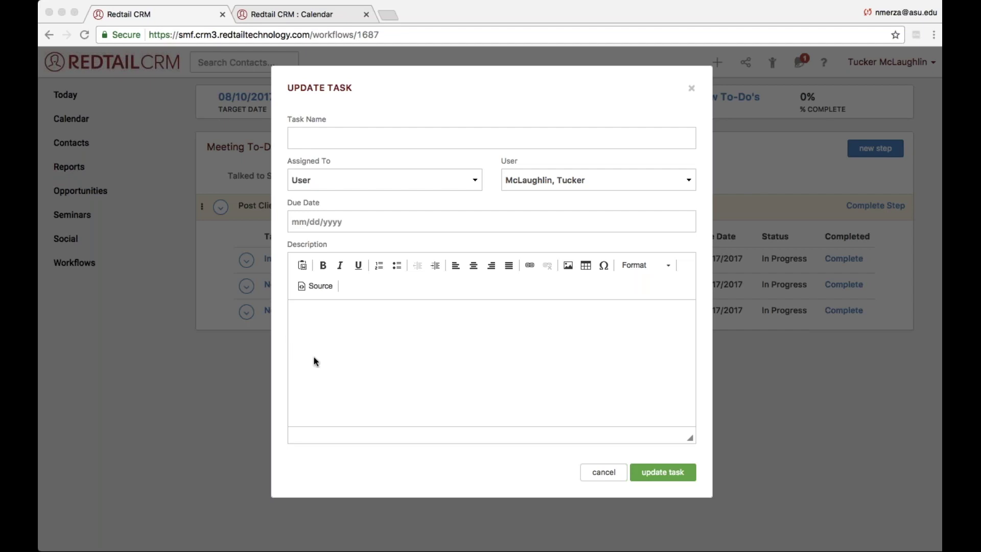
pyautogui.click(726, 346)
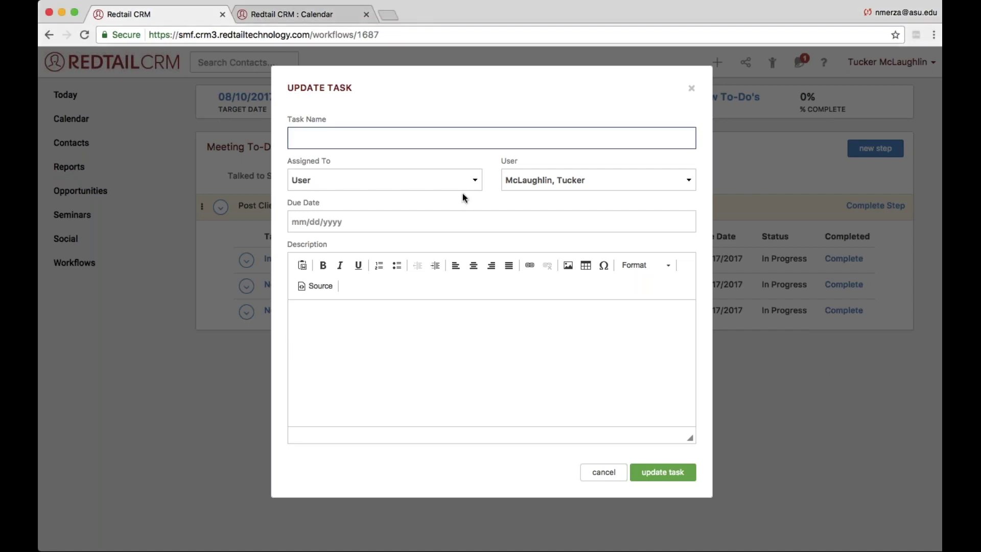
pyautogui.write('• Setup meeting with intern and jerry to talk about college planning and serve as resource')
pyautogui.moveTo(308, 138); pyautogui.dragTo(228, 124)
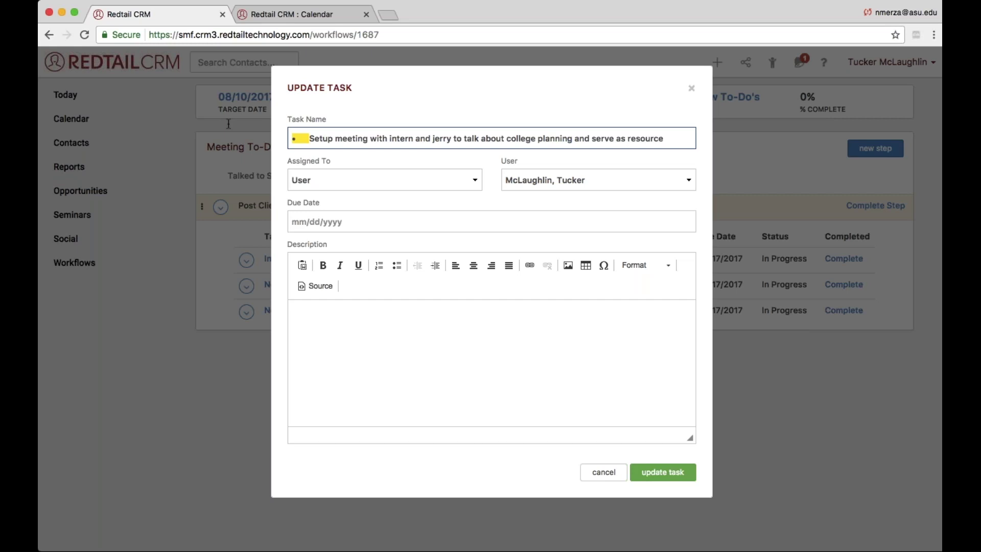
pyautogui.press('BackSpace')
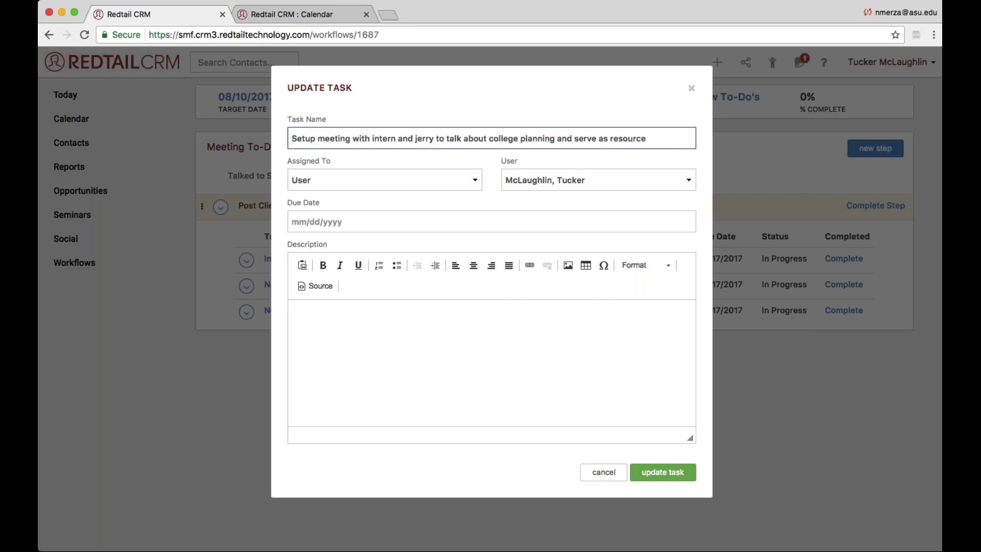
pyautogui.doubleClick(424, 139)
pyautogui.press('BackSpace')
pyautogui.write('Sam')
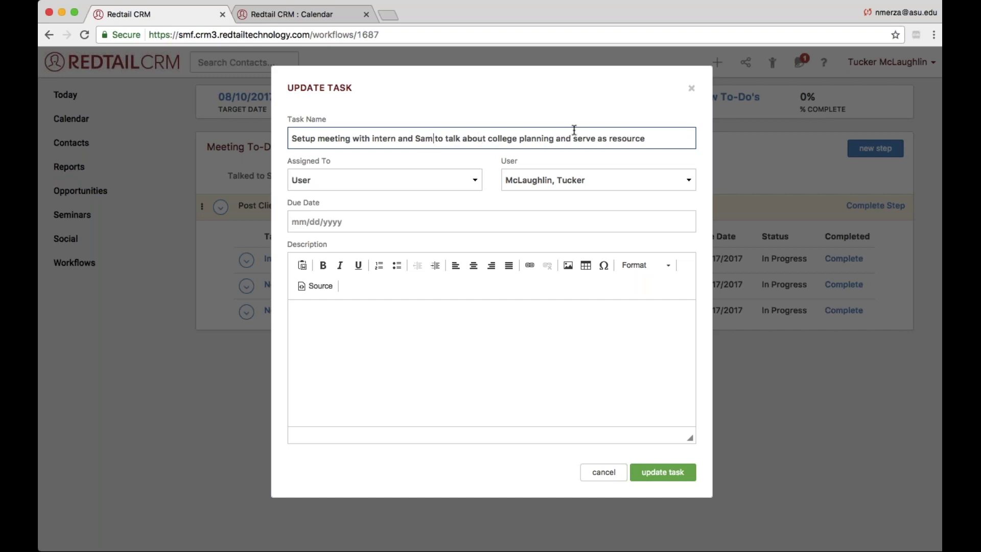
# Step: Assign the college planning meeting task to a different team member and save the task
pyautogui.click(616, 189)
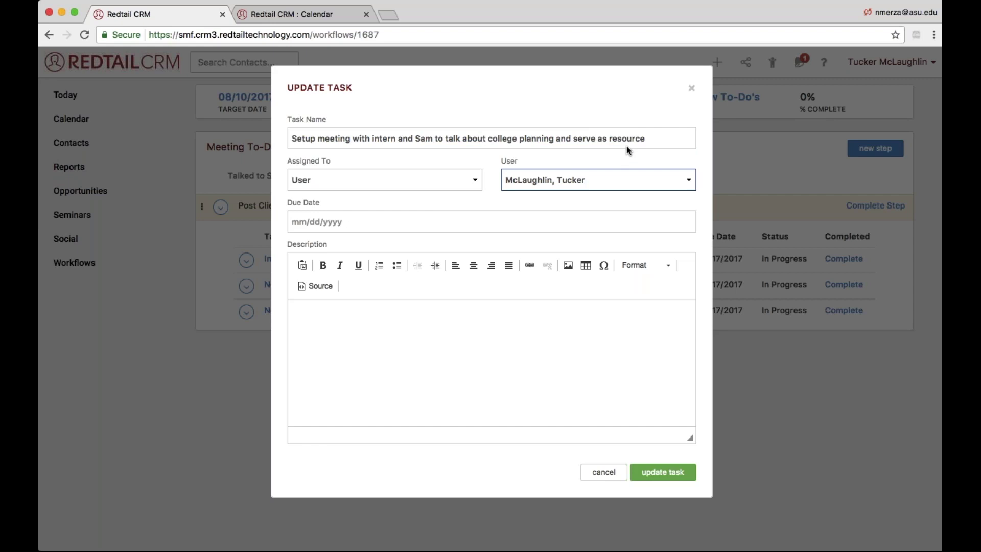
pyautogui.press('l')
pyautogui.click(662, 471)
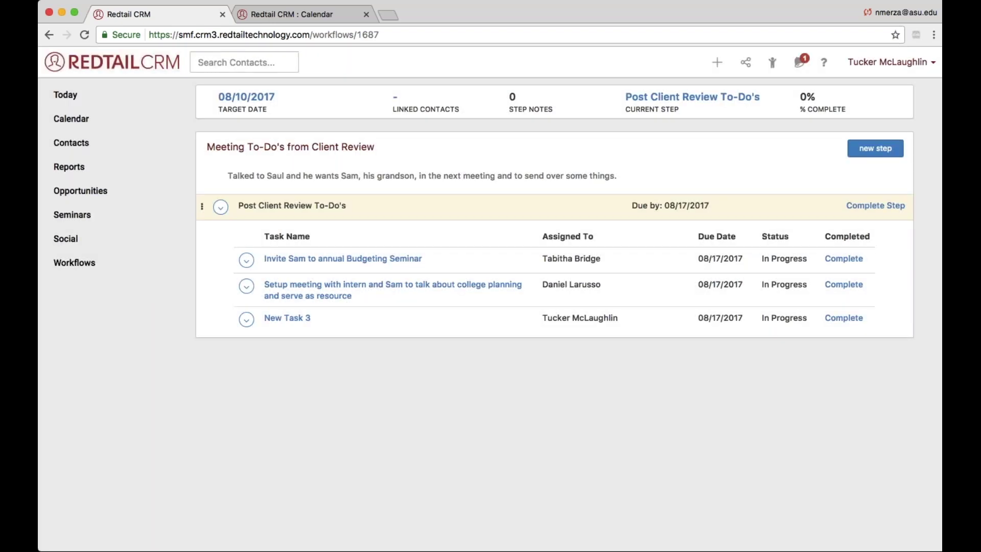
# Step: Set the college planning meeting task's due date to 08/14/2017 and save the task
pyautogui.tripleClick(710, 282)
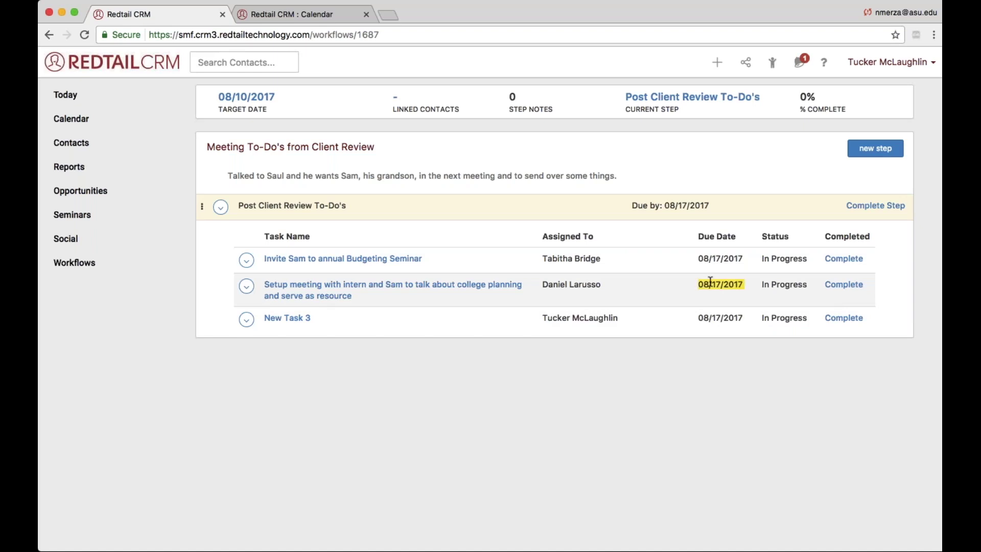
pyautogui.click(292, 289)
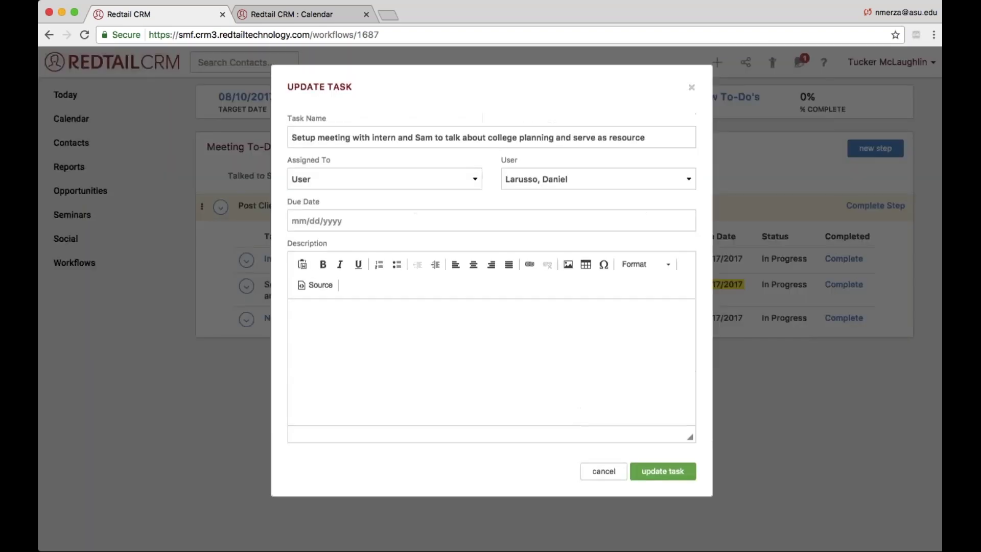
pyautogui.click(351, 223)
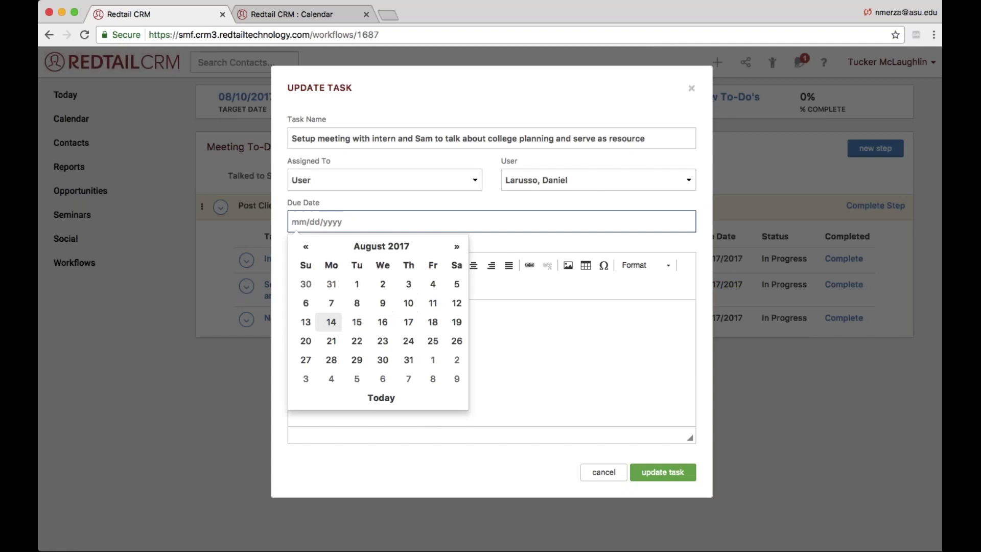
pyautogui.click(334, 323)
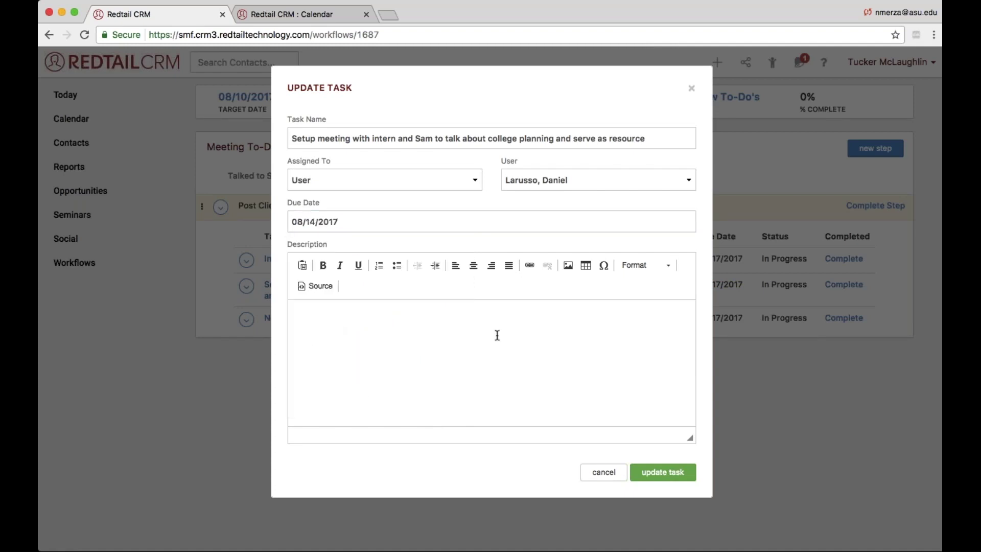
pyautogui.click(663, 472)
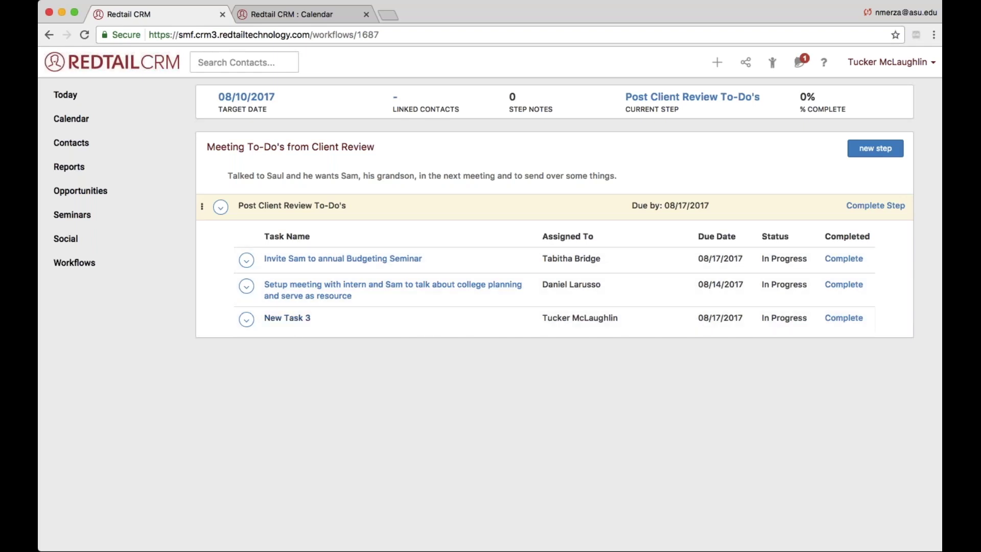
# Step: Rename New Task 3 as "Send saving for a house articles" and save it without its own due date
pyautogui.click(287, 318)
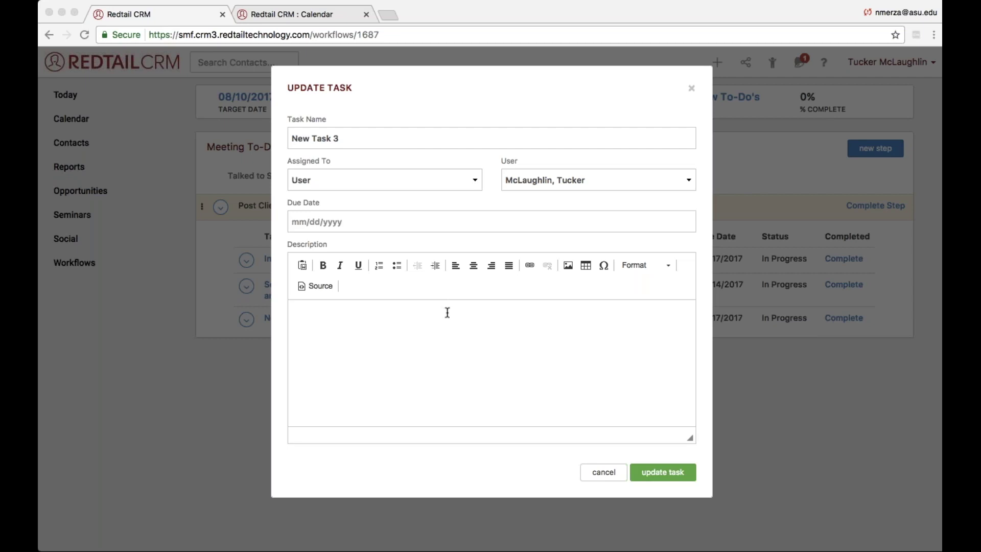
pyautogui.click(304, 315)
pyautogui.click(377, 134)
pyautogui.press('super+a')
pyautogui.write('• Send saving for a house articles')
pyautogui.moveTo(308, 138); pyautogui.dragTo(292, 138)
pyautogui.press('BackSpace')
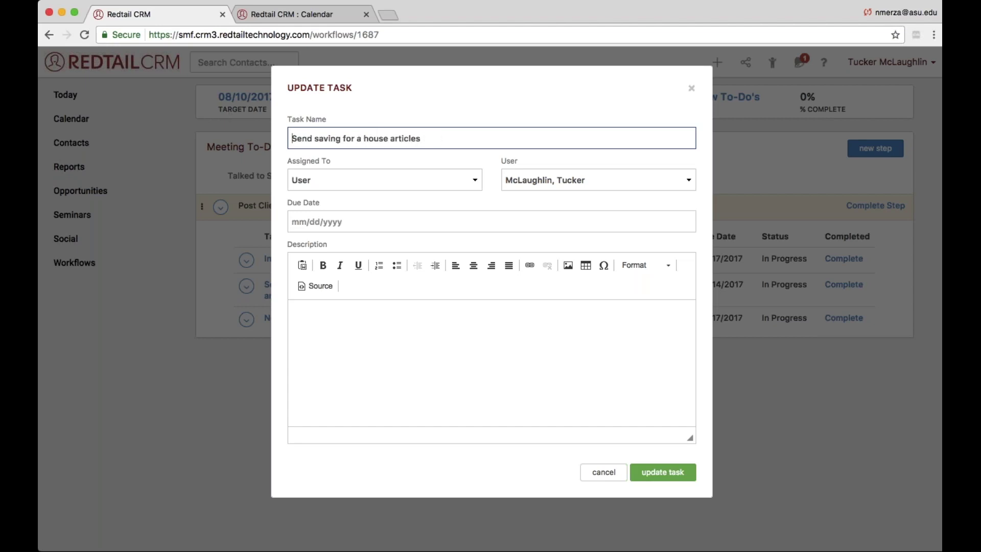
pyautogui.click(447, 221)
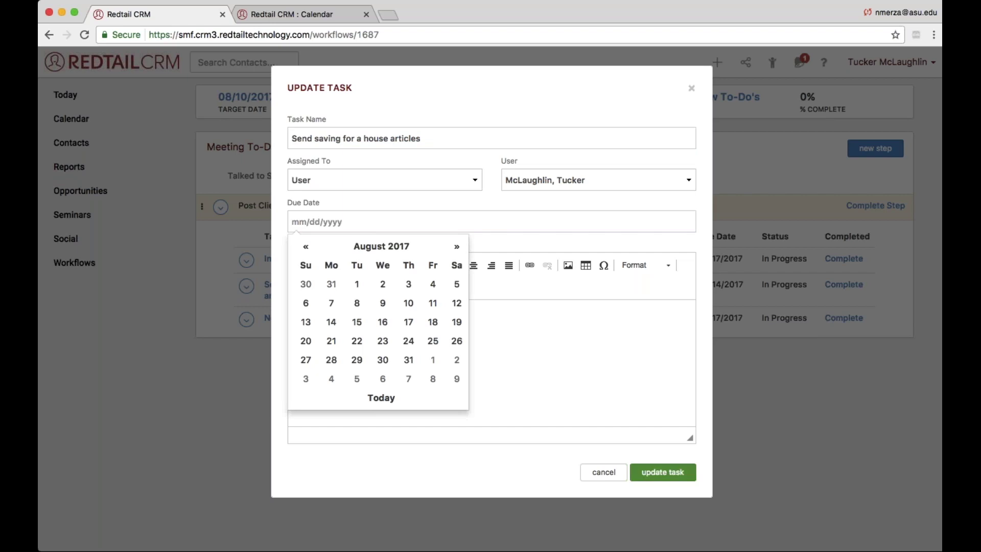
pyautogui.click(663, 472)
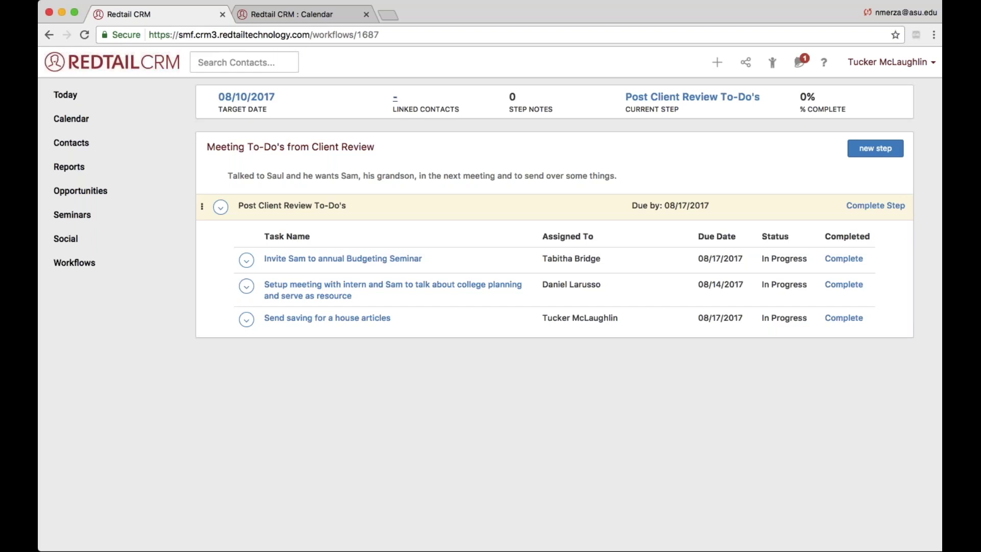
# Step: Link the reviewed client as a contact to the Meeting To-Do's from Client Review workflow
pyautogui.click(397, 98)
pyautogui.write('saul')
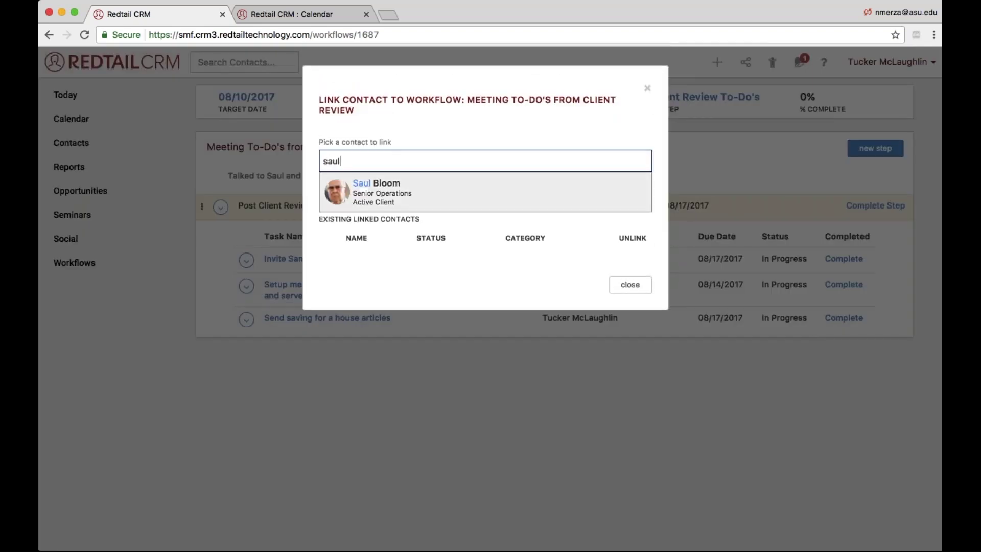
pyautogui.press('Return')
pyautogui.press('Return')
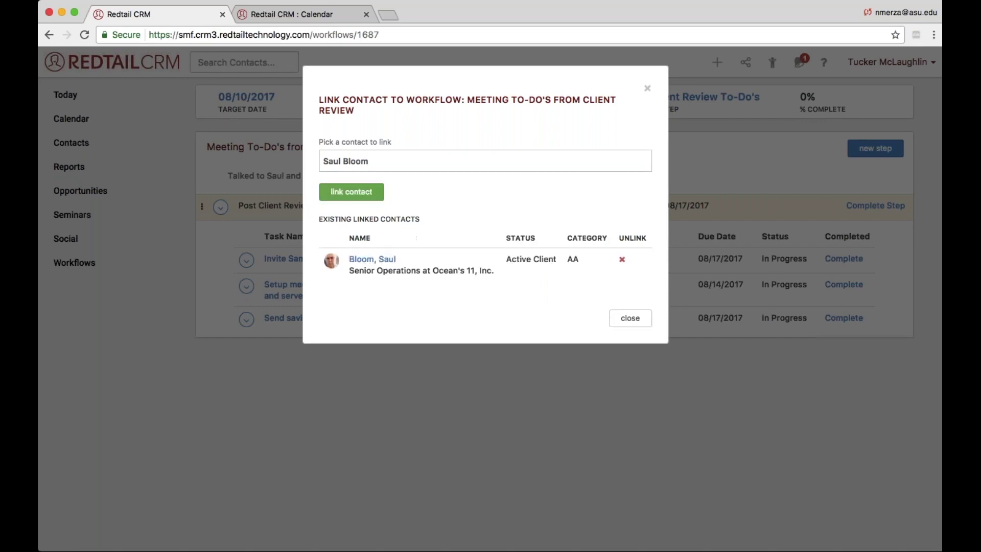
pyautogui.click(630, 318)
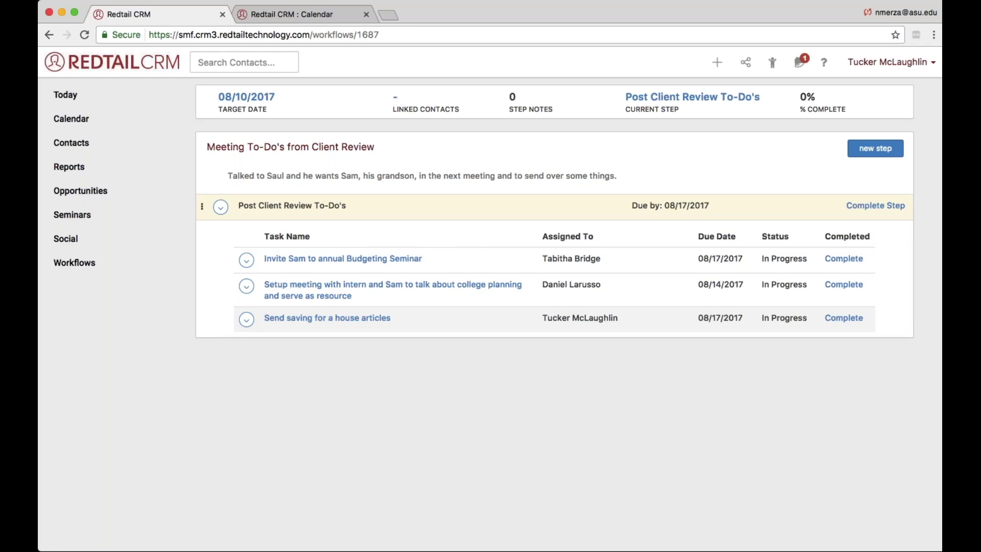
# Step: Mark the "Send saving for a house articles" task as complete and reload the workflow page
pyautogui.click(844, 319)
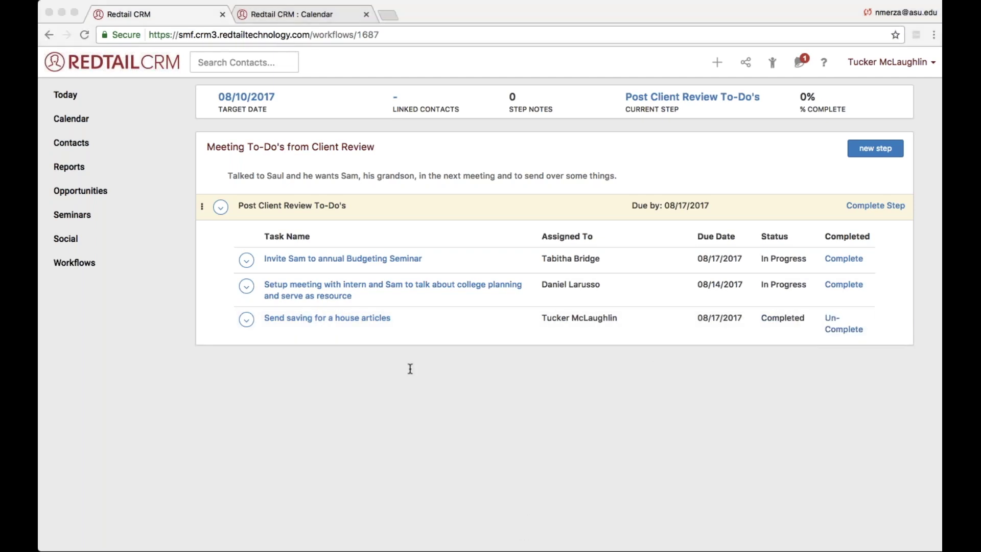
pyautogui.click(889, 265)
pyautogui.click(694, 186)
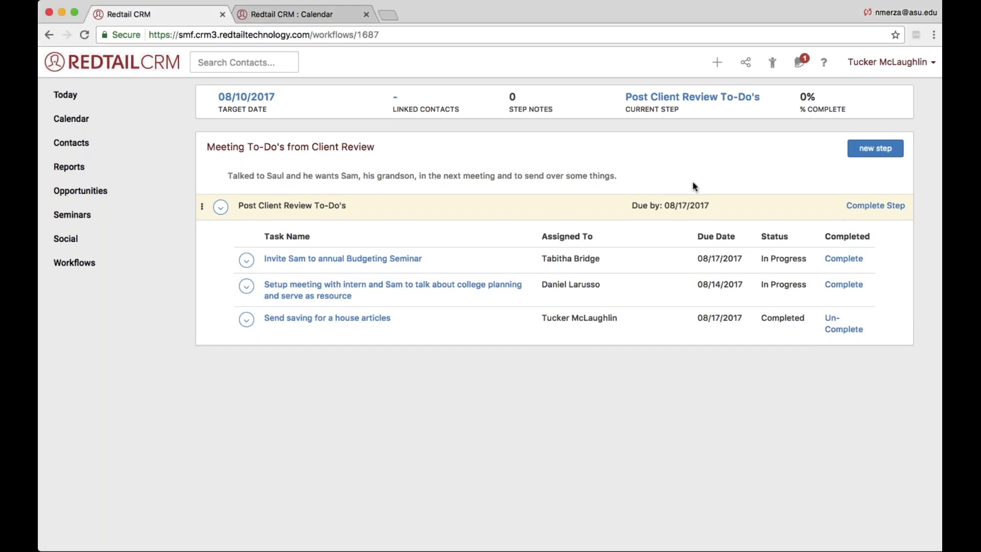
pyautogui.click(386, 37)
pyautogui.press('Return')
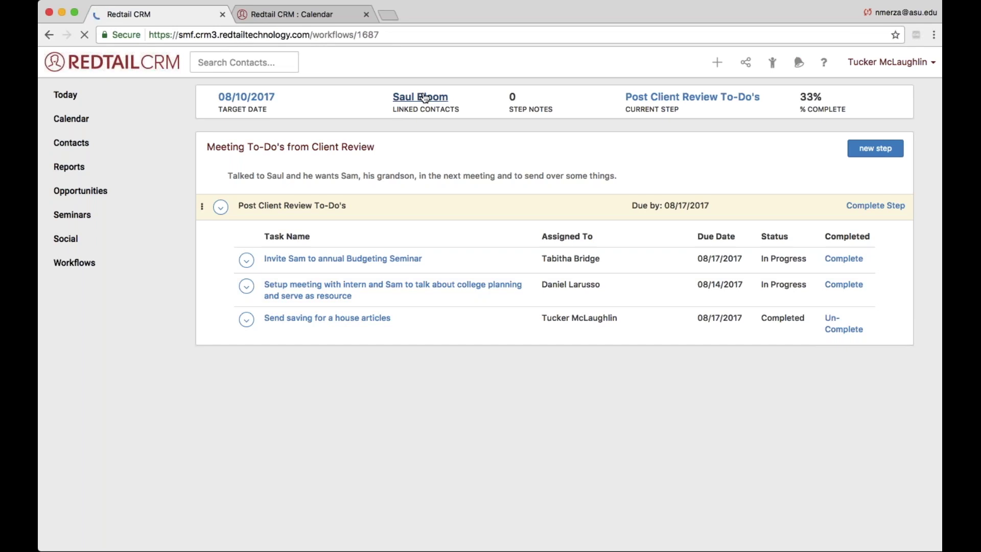
# Step: Open the linked client's workflow list and examine the first review date in the Know Your Client section
pyautogui.click(420, 97)
pyautogui.click(369, 262)
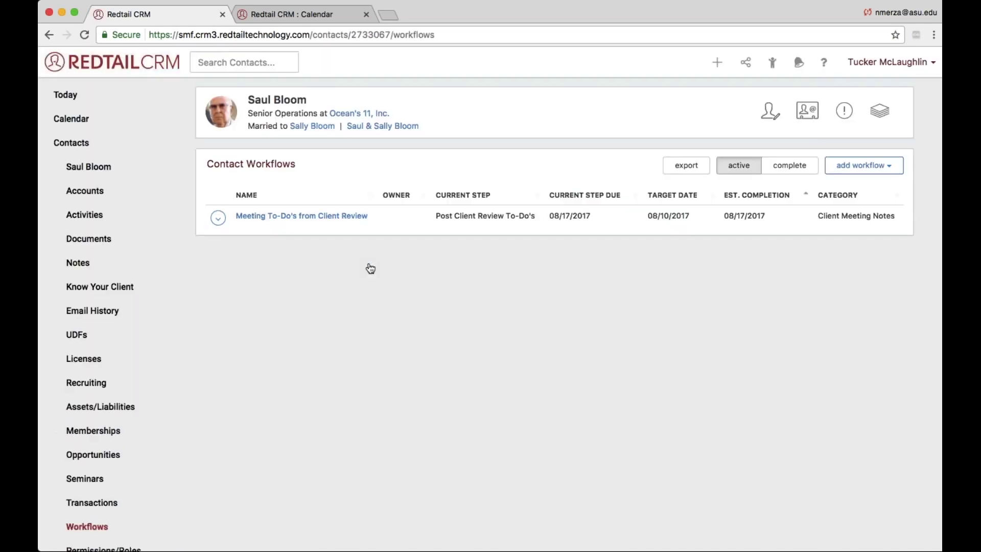
pyautogui.tripleClick(269, 98)
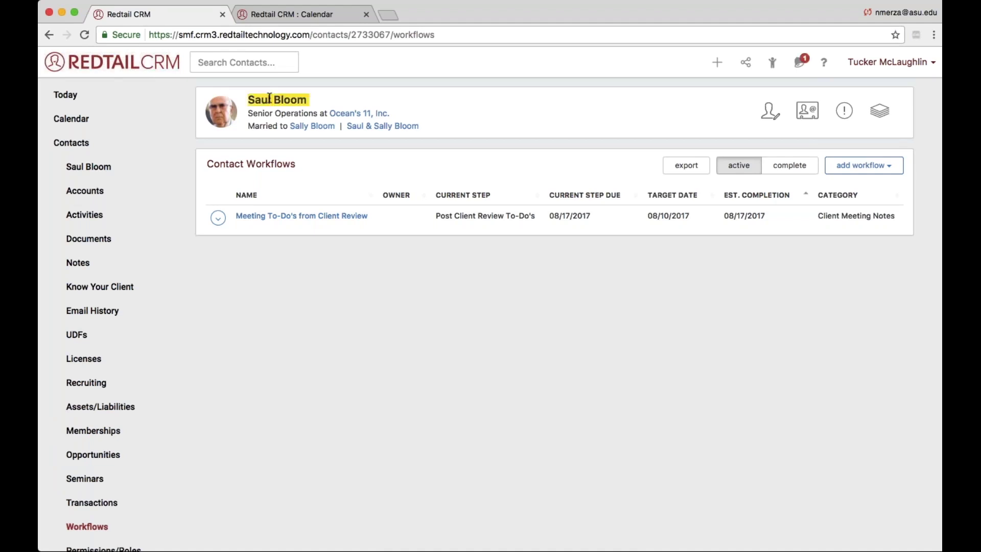
pyautogui.click(95, 289)
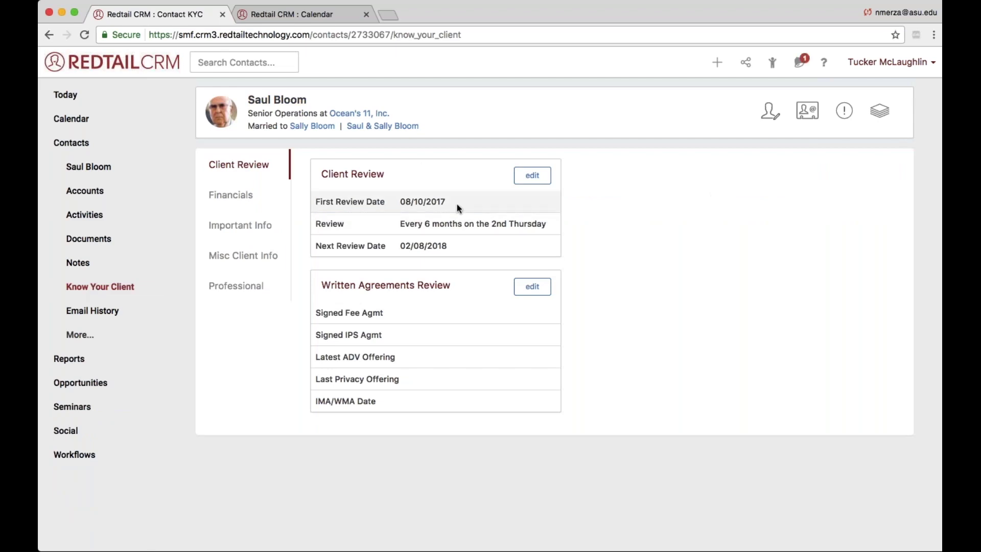
pyautogui.moveTo(437, 202); pyautogui.dragTo(309, 195)
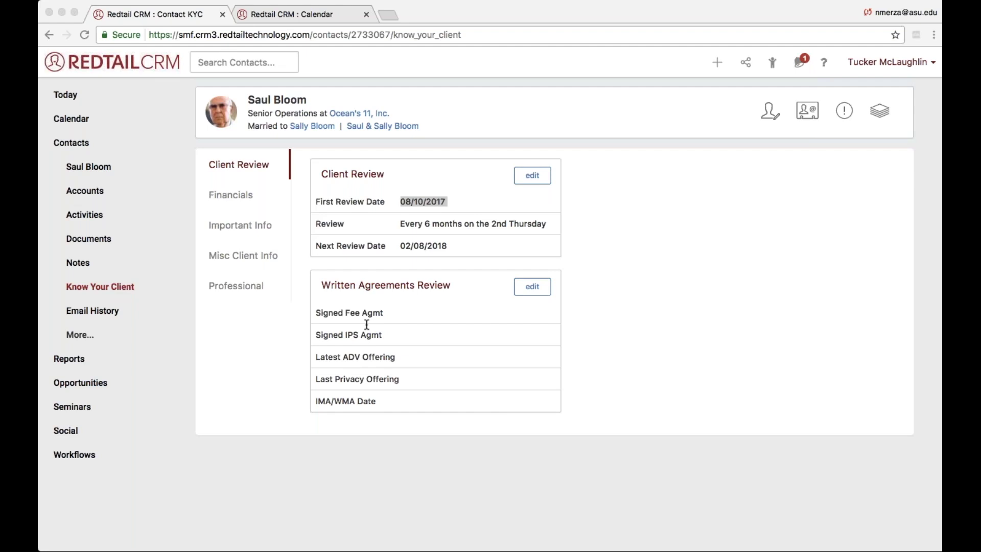
# Step: Open the client's memberships and go to the contact record of the linked grandchild
pyautogui.click(393, 316)
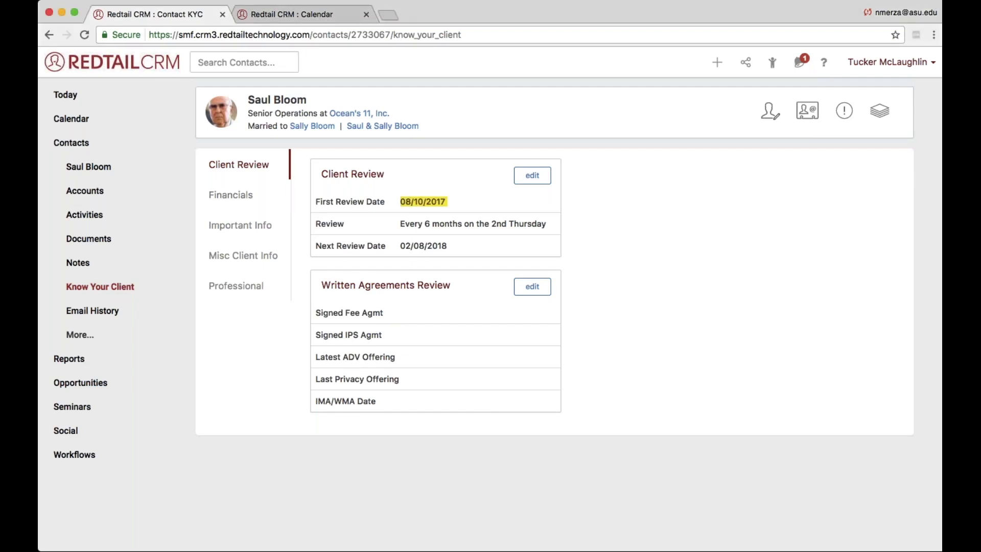
pyautogui.click(80, 335)
pyautogui.click(109, 430)
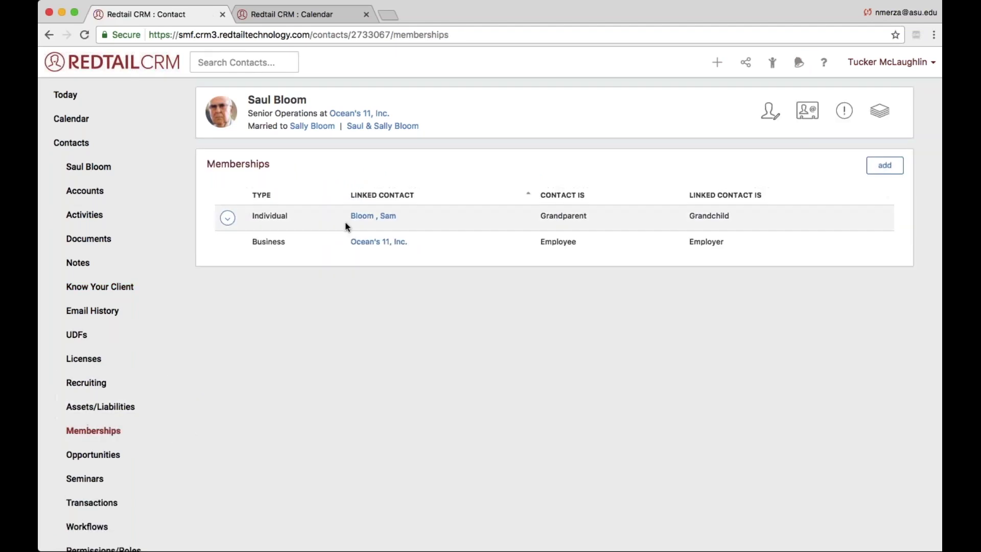
pyautogui.click(361, 217)
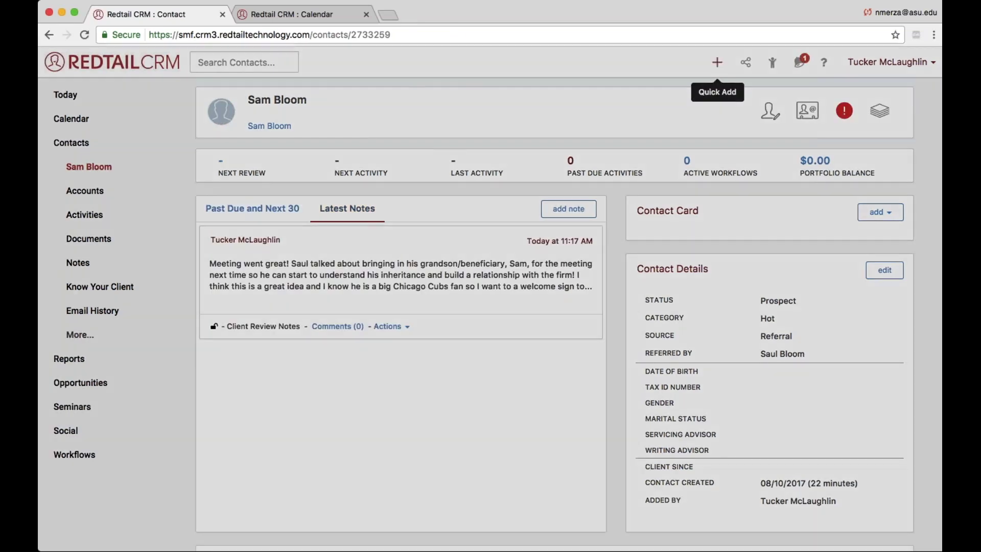
# Step: Start a new opportunity for the grandchild, naming it with both full names as the inheritance from the client, followed by "(grandpa)"
pyautogui.click(717, 61)
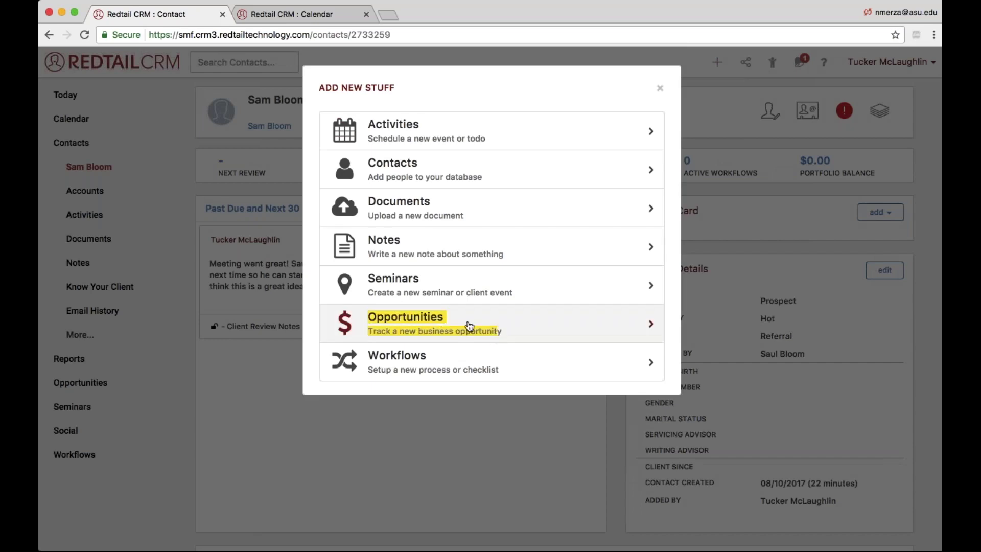
pyautogui.scroll(-3, 466, 324)
pyautogui.click(469, 251)
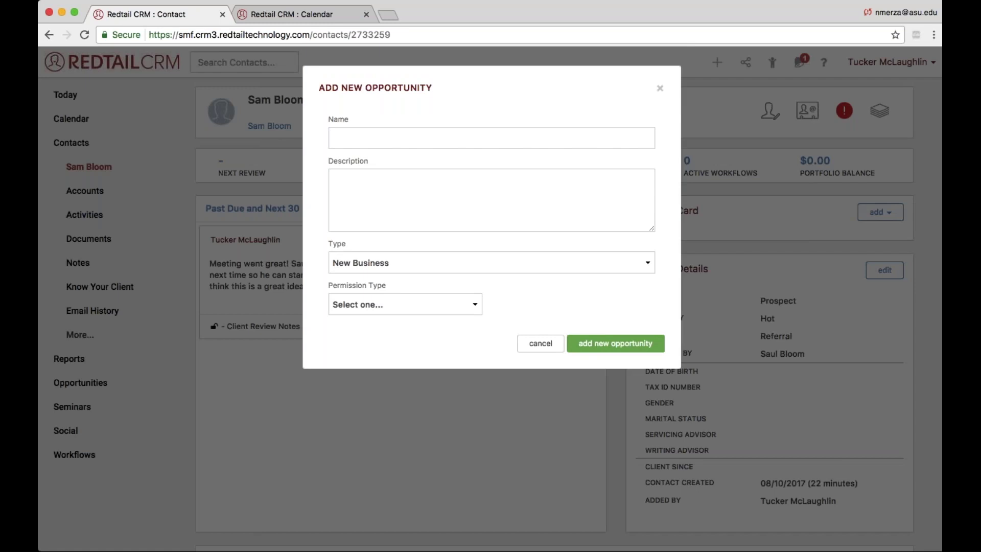
pyautogui.click(484, 142)
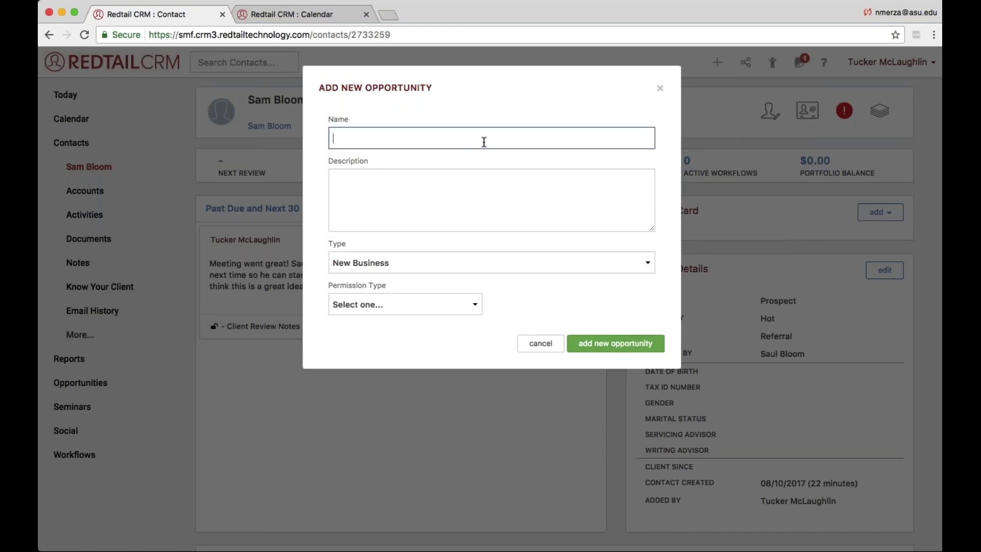
pyautogui.write('Sam Bloom')
pyautogui.write("'s Inheritanc")
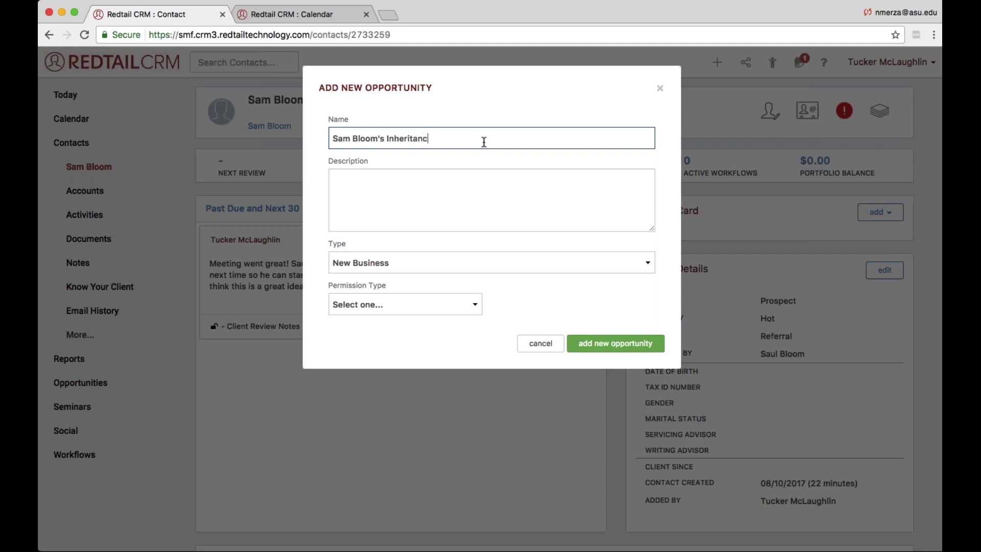
pyautogui.write('e from Saul Bloom (grandpa)')
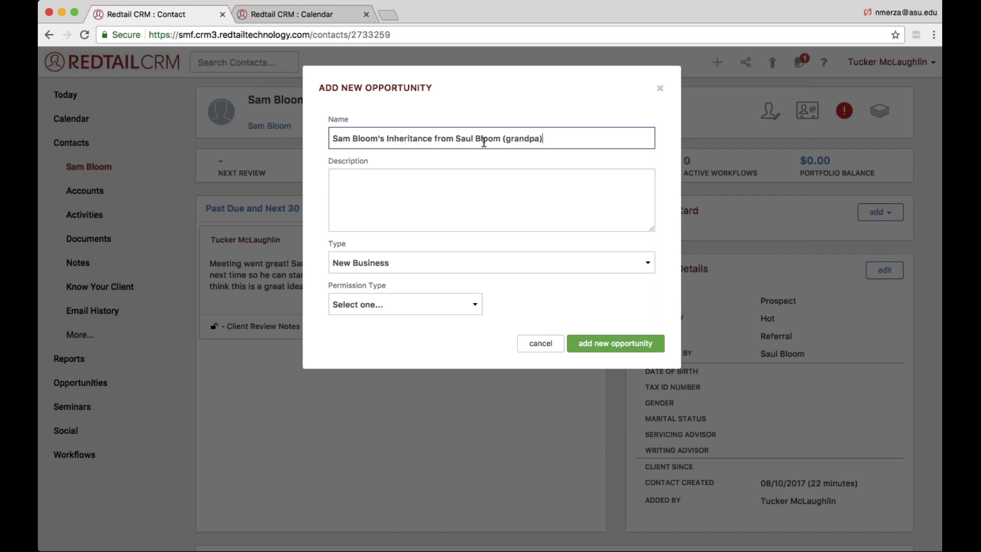
# Step: Describe the opportunity as having met the client, who mentioned the grandchild "as beneficiary and I want to build that relationship."
pyautogui.click(420, 188)
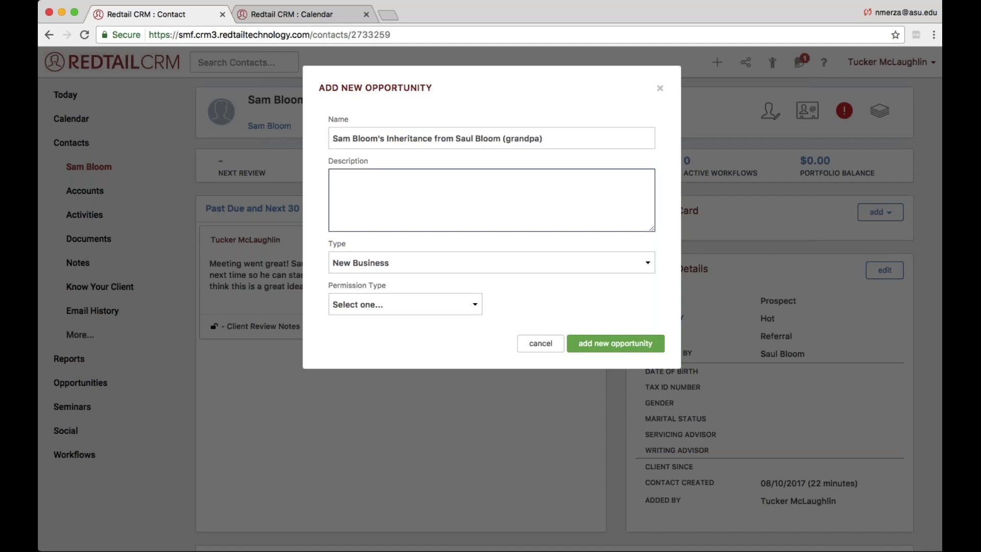
pyautogui.write('Met with Saul mentioned Same')
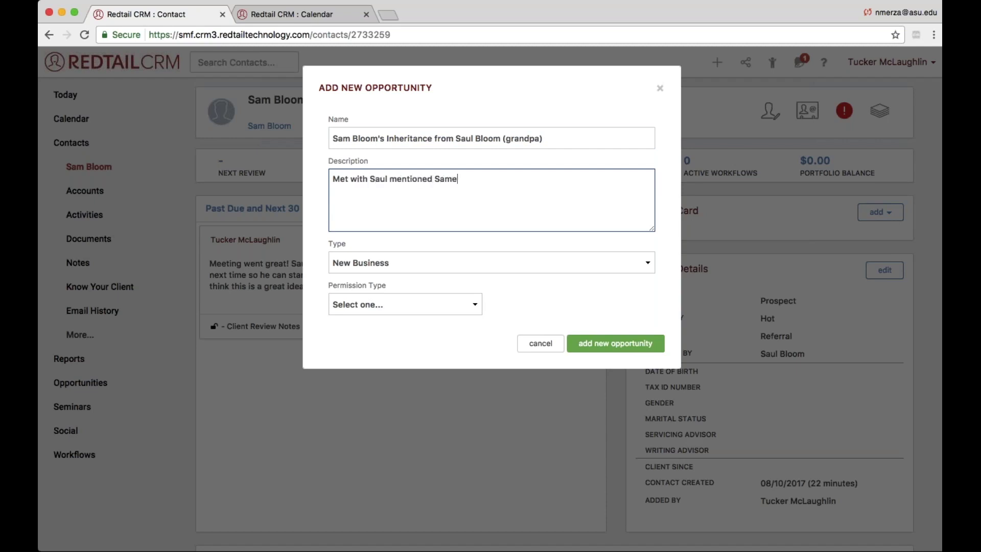
pyautogui.press('BackSpace')
pyautogui.write('as beneficiary and wante')
pyautogui.press('BackSpace')
pyautogui.press('BackSpace')
pyautogui.press('BackSpace')
pyautogui.press('BackSpace')
pyautogui.press('BackSpace')
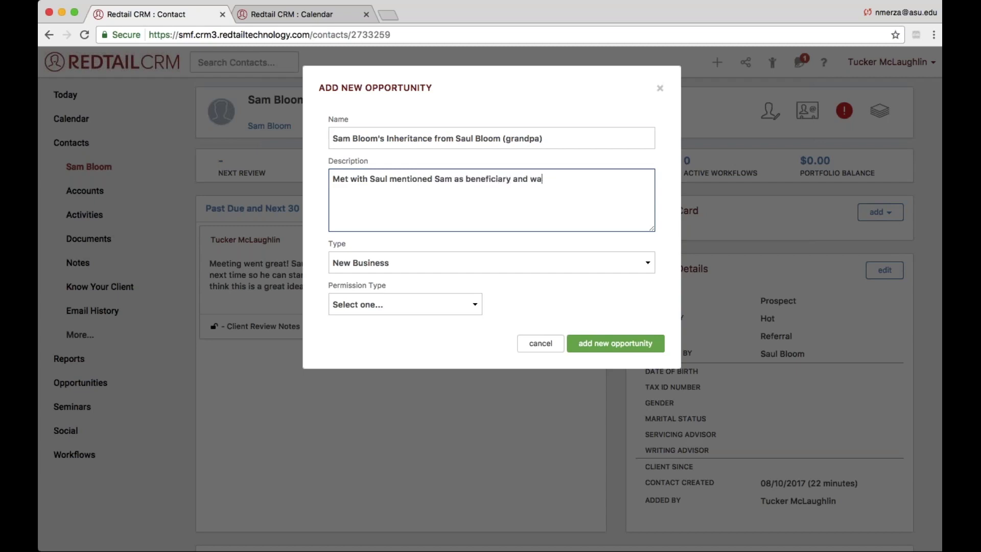
pyautogui.write('want to build that relationshi')
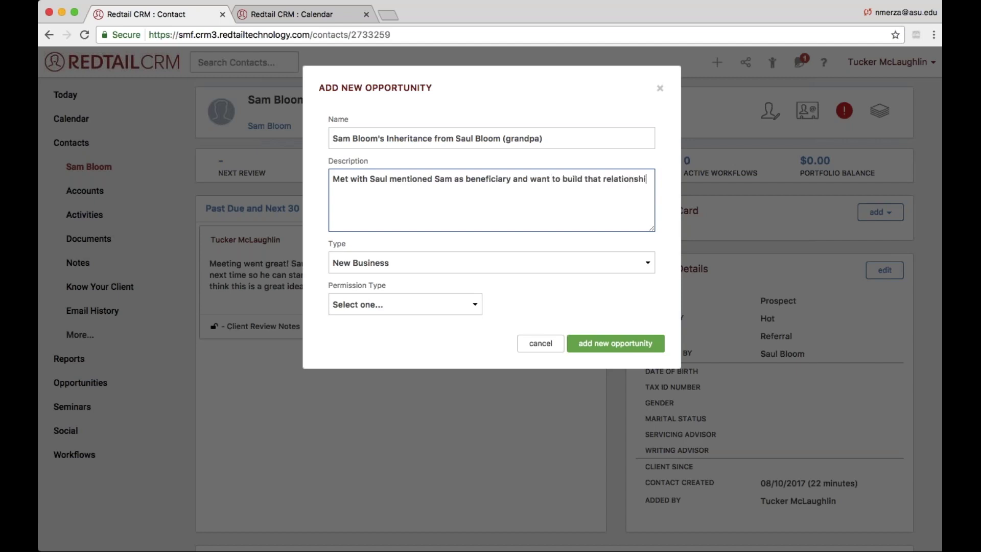
pyautogui.write('p.')
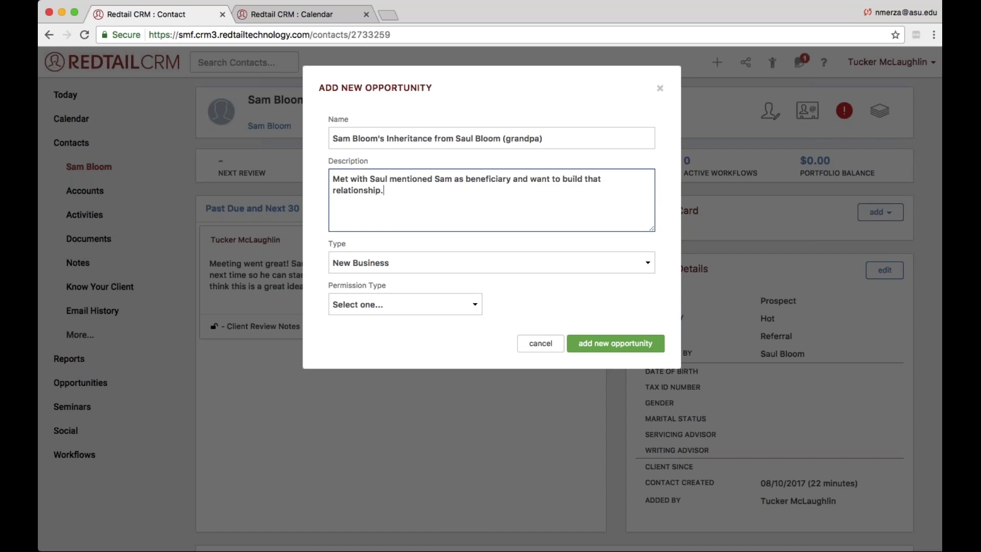
pyautogui.write('I')
# Step: Keep New Business as the opportunity type and create the opportunity without a permission type
pyautogui.click(338, 247)
pyautogui.click(353, 266)
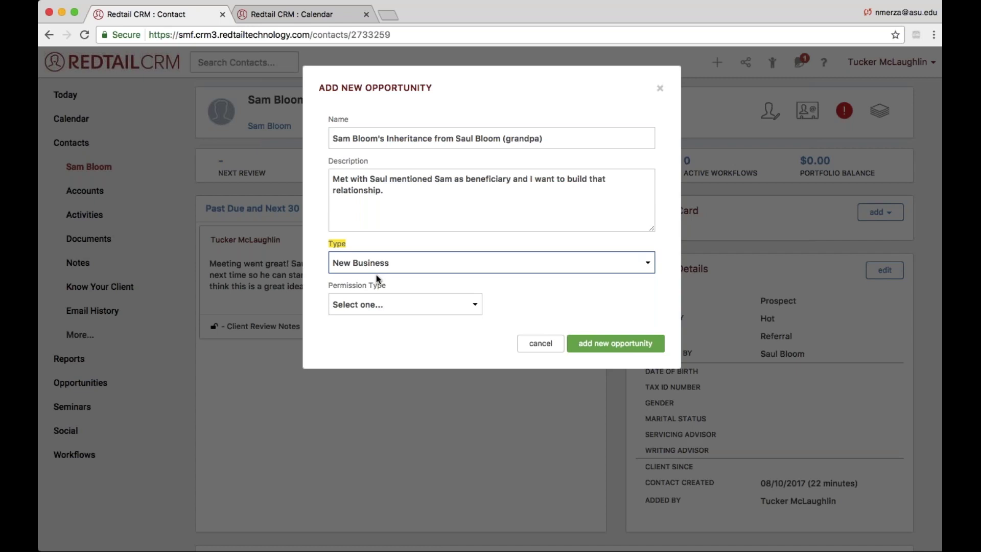
pyautogui.press('Down')
pyautogui.press('Up')
pyautogui.click(616, 343)
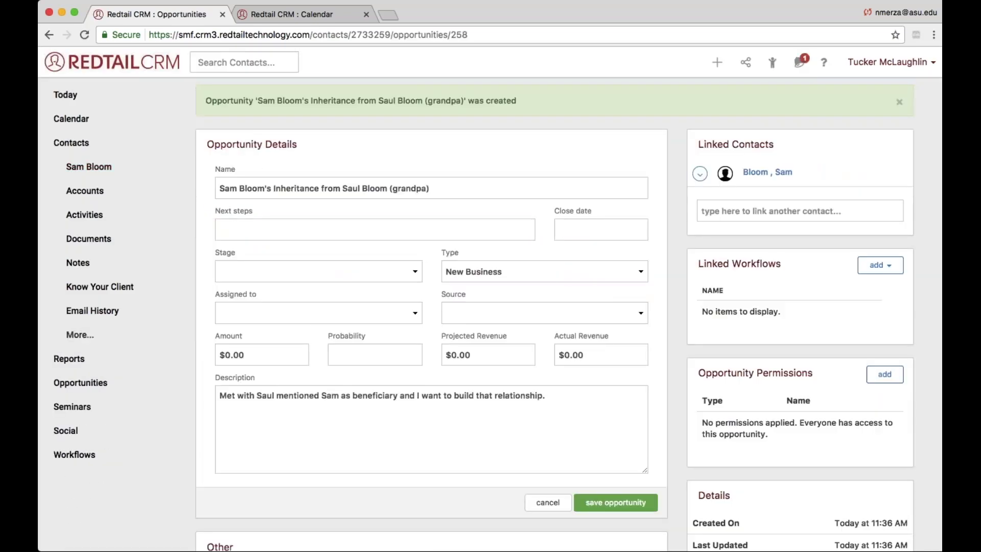
# Step: Enter "Go through Workflow to send over information" as the opportunity's next steps
pyautogui.scroll(-3, 554, 286)
pyautogui.click(436, 148)
pyautogui.write('Go through Workflow to send over infr')
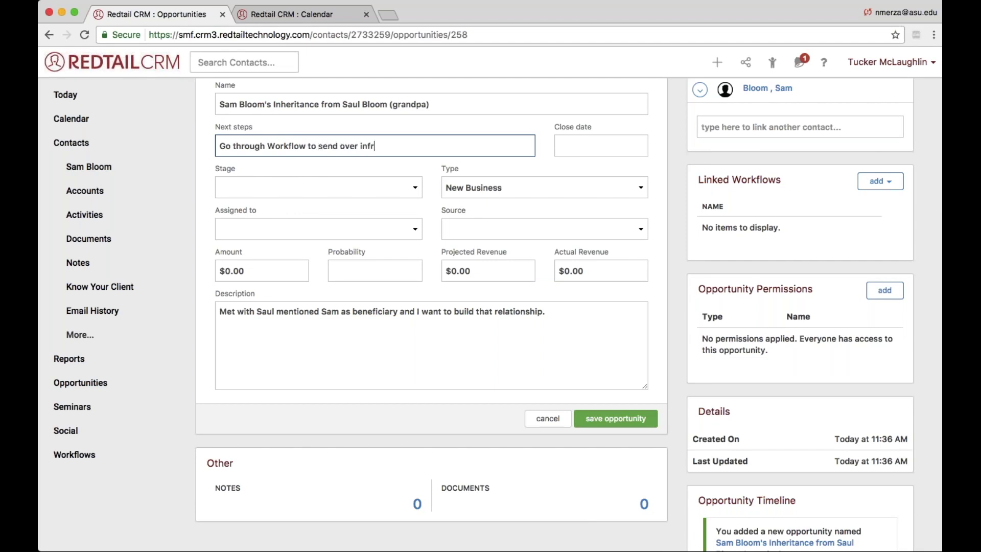
pyautogui.press('BackSpace')
pyautogui.write('ormation')
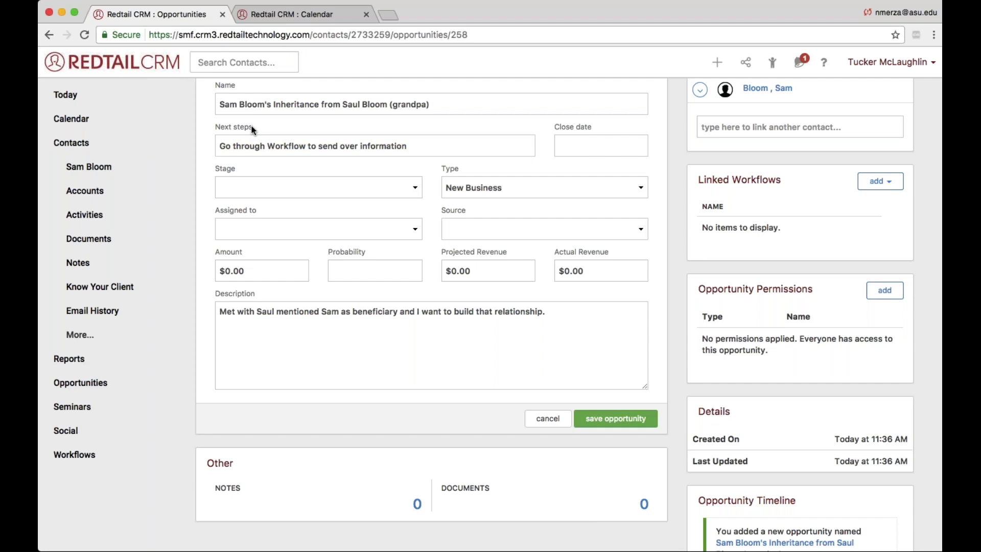
# Step: Set the opportunity's close date to 08/18/2017 and save the opportunity
pyautogui.click(569, 150)
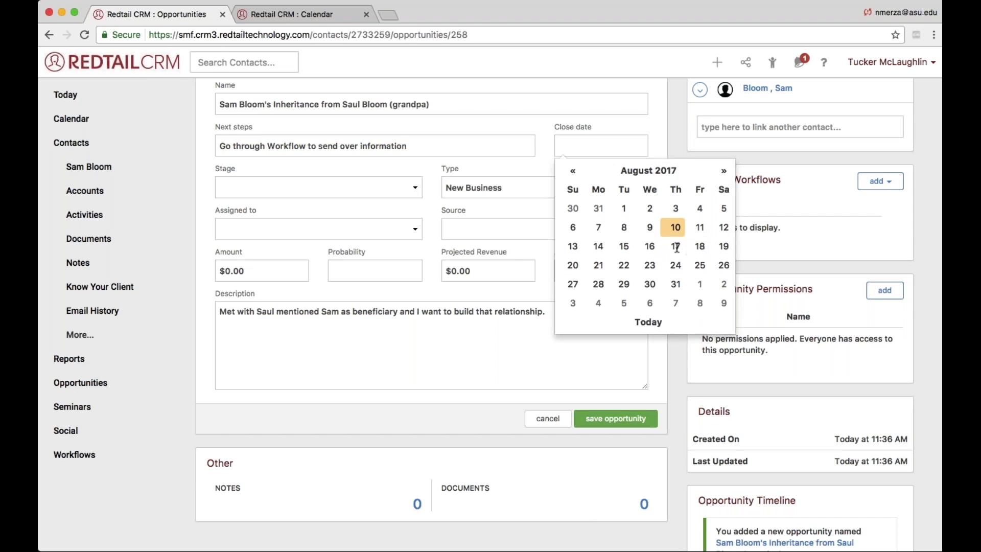
pyautogui.click(703, 249)
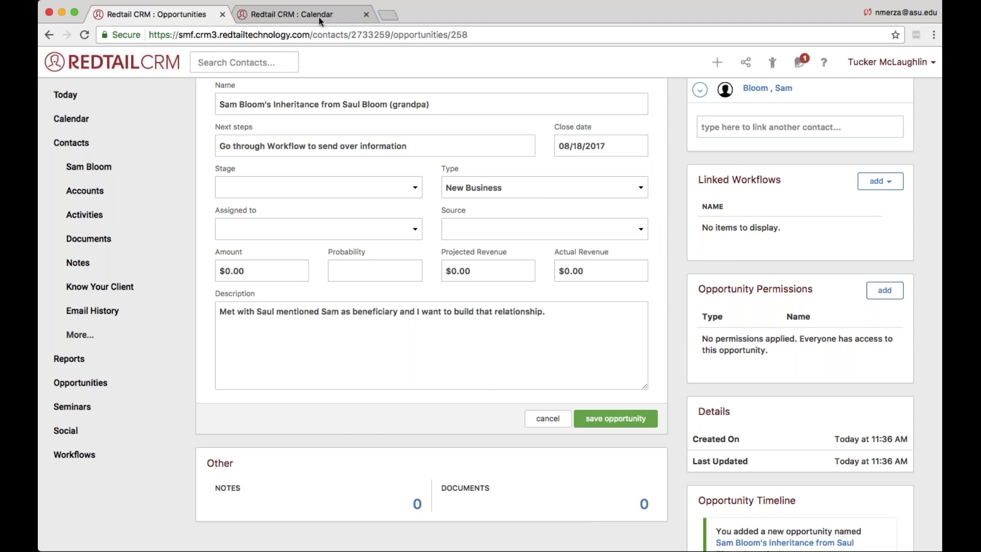
pyautogui.tripleClick(431, 142)
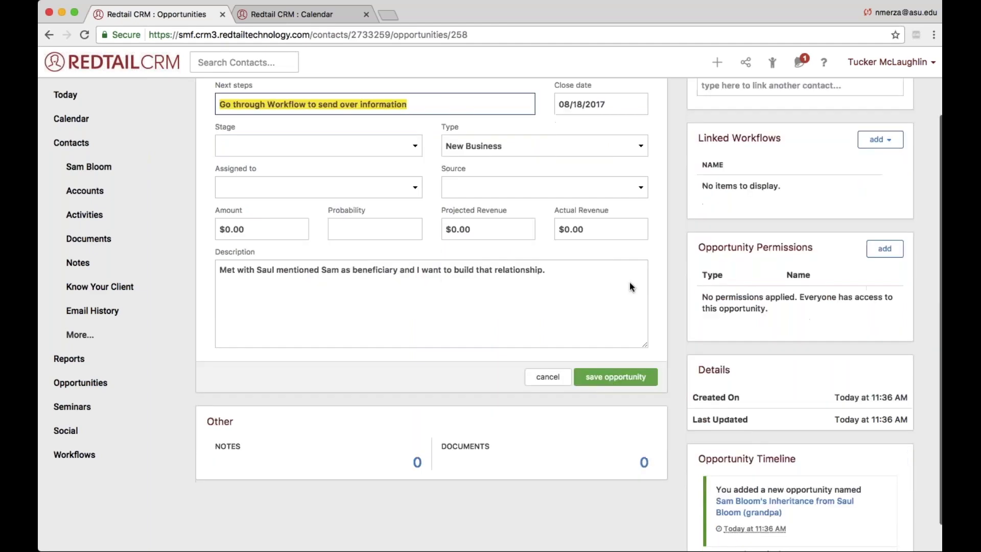
pyautogui.scroll(-2, 629, 282)
pyautogui.scroll(5, 630, 282)
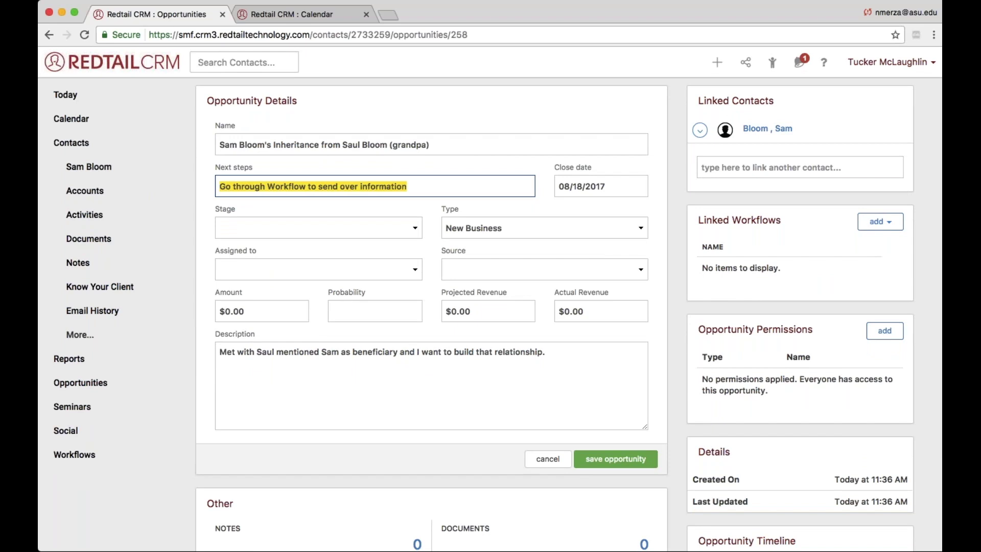
pyautogui.click(615, 458)
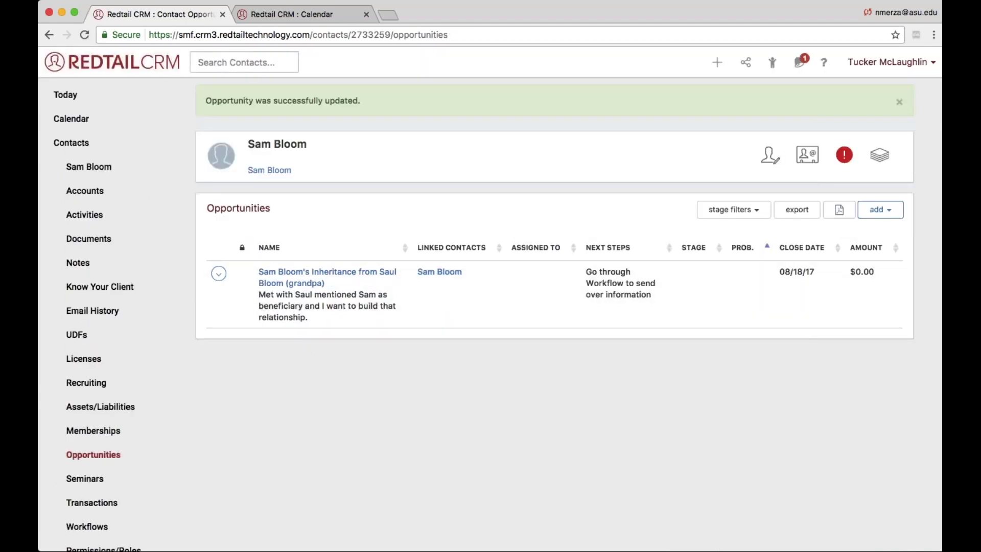
# Step: Open the database-wide list of active opportunities and look for the new inheritance opportunity's entry
pyautogui.scroll(-5, 113, 307)
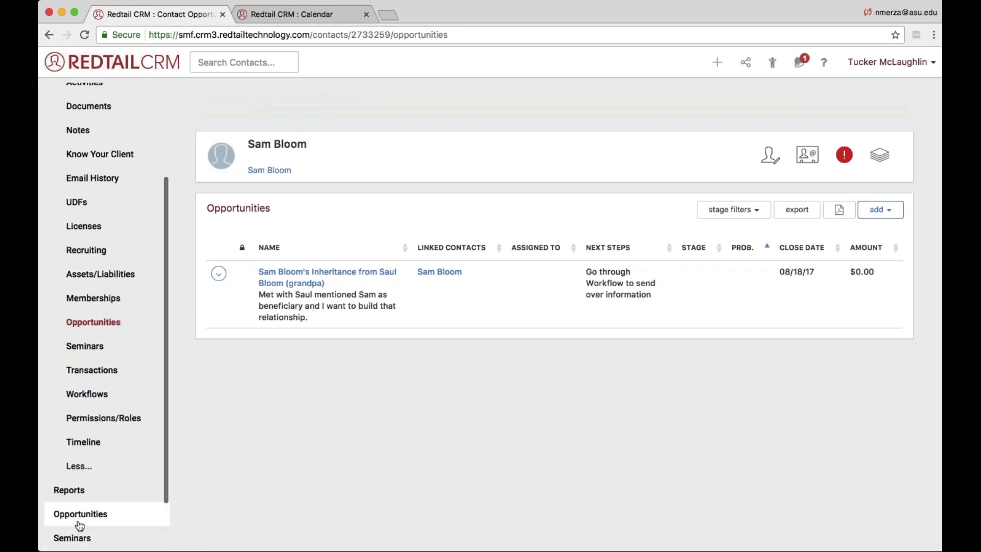
pyautogui.click(79, 514)
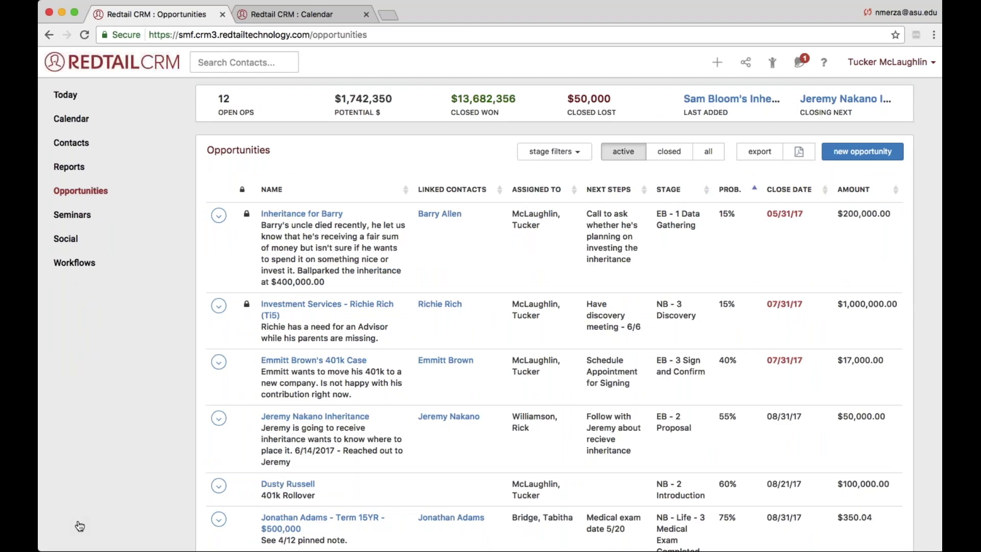
pyautogui.scroll(-5, 80, 526)
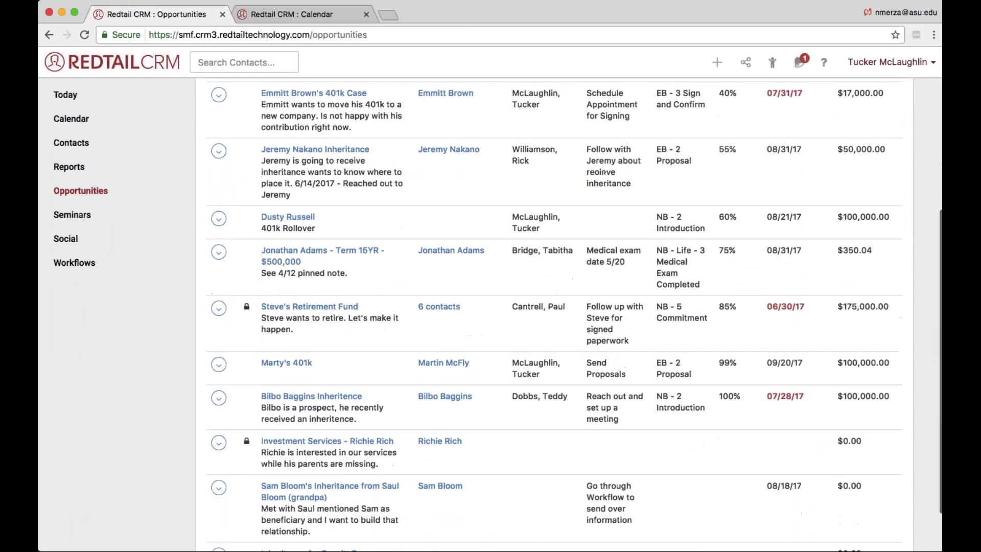
pyautogui.scroll(-1, 256, 430)
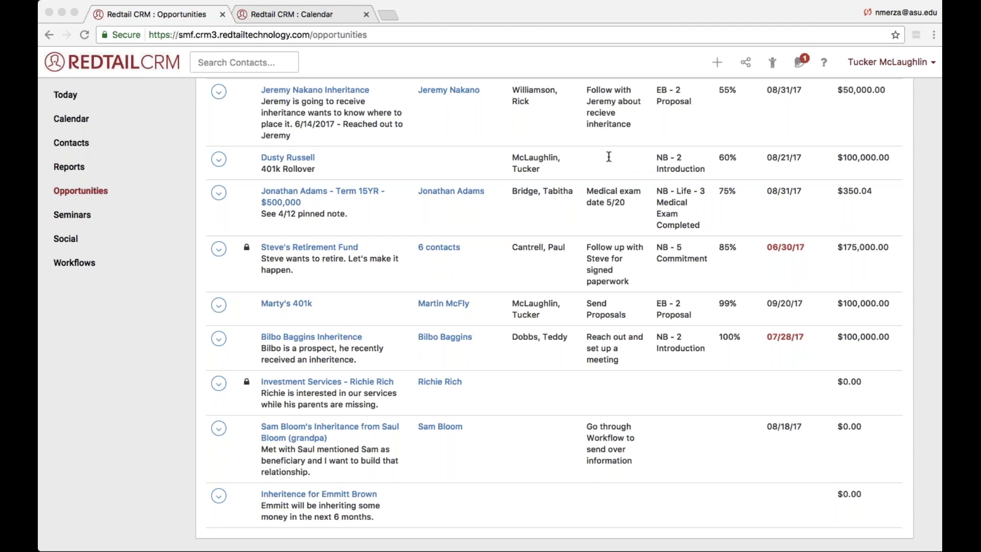
pyautogui.click(448, 522)
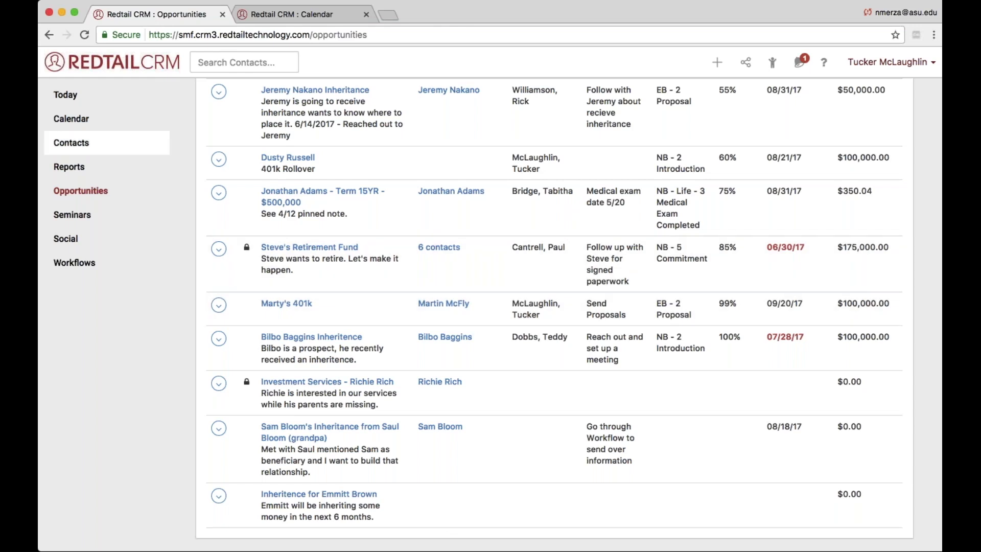
# Step: Open the Today page
pyautogui.click(97, 100)
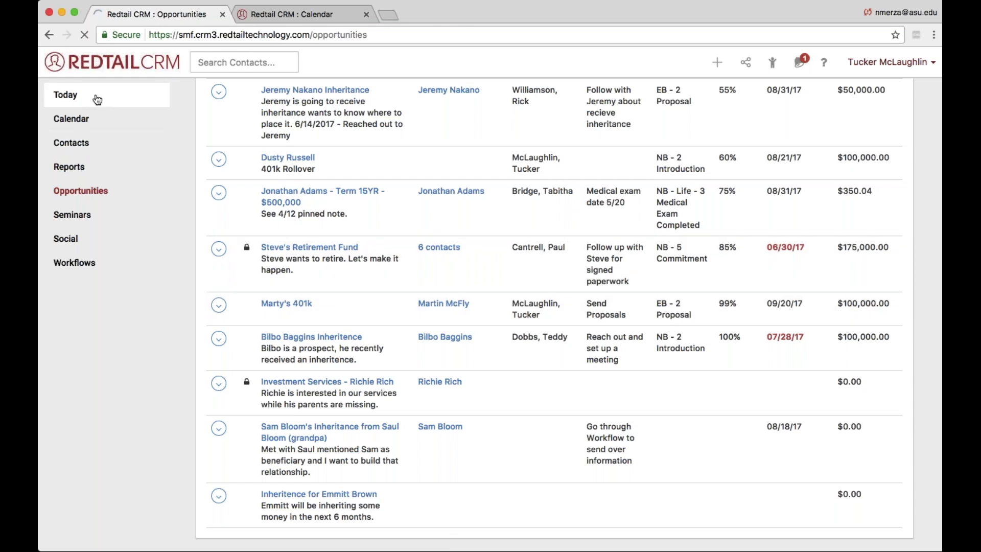